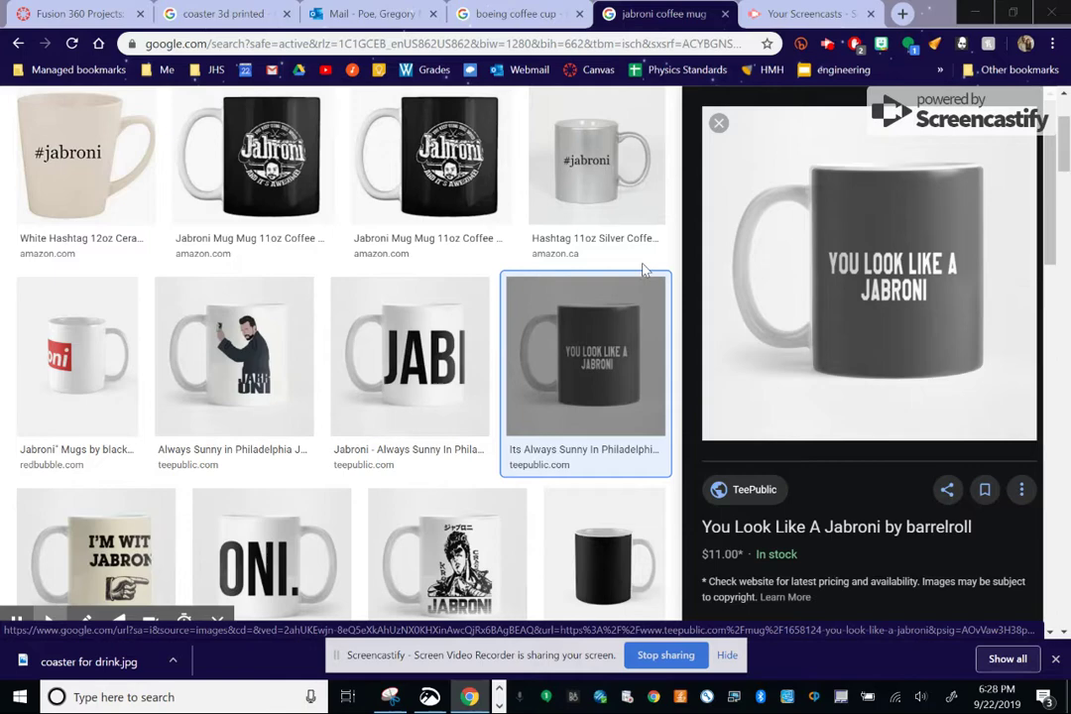
# Switch from the Chrome mug image results to the Fusion 360 coaster design.
pyautogui.hotkey('alt', 'Tab')
pyautogui.hotkey('alt', 'Tab')
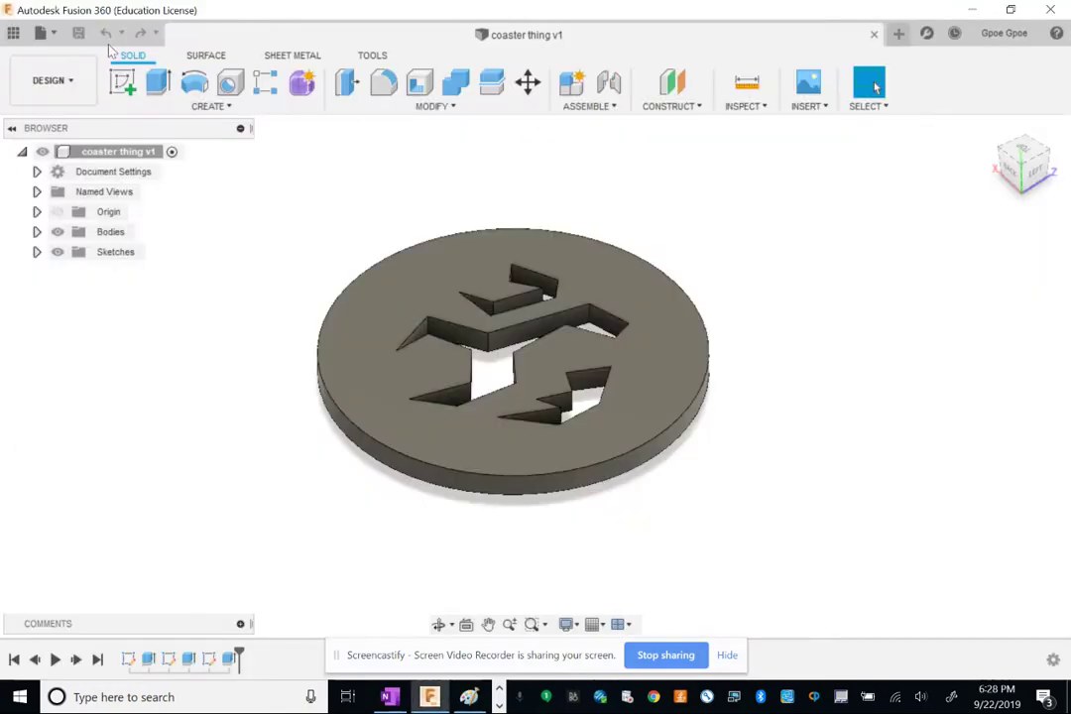
# Create a new blank design and save it as 'Coffee mug or whatever'.
pyautogui.click(39, 33)
pyautogui.click(55, 54)
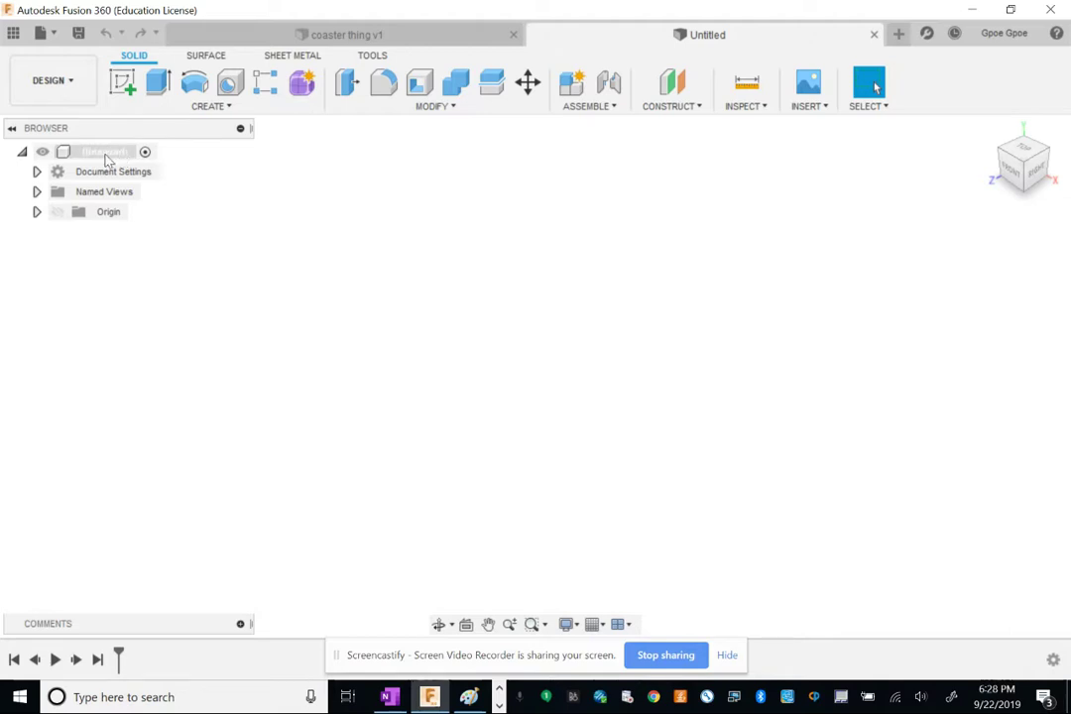
pyautogui.click(78, 33)
pyautogui.write('Col')
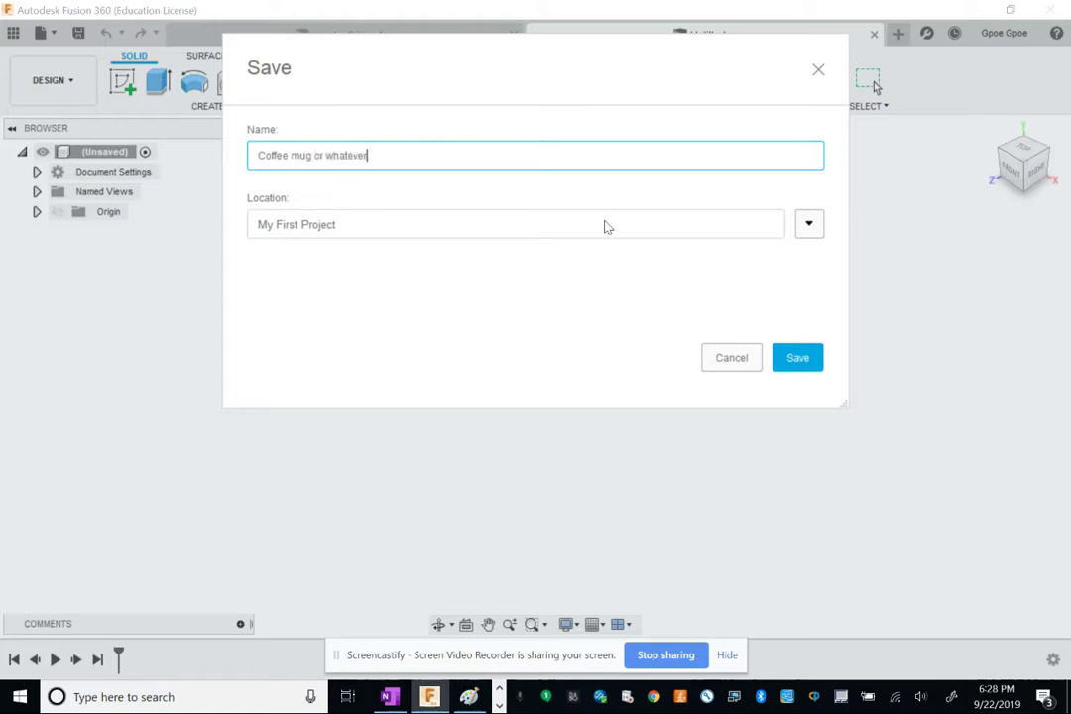
pyautogui.click(809, 357)
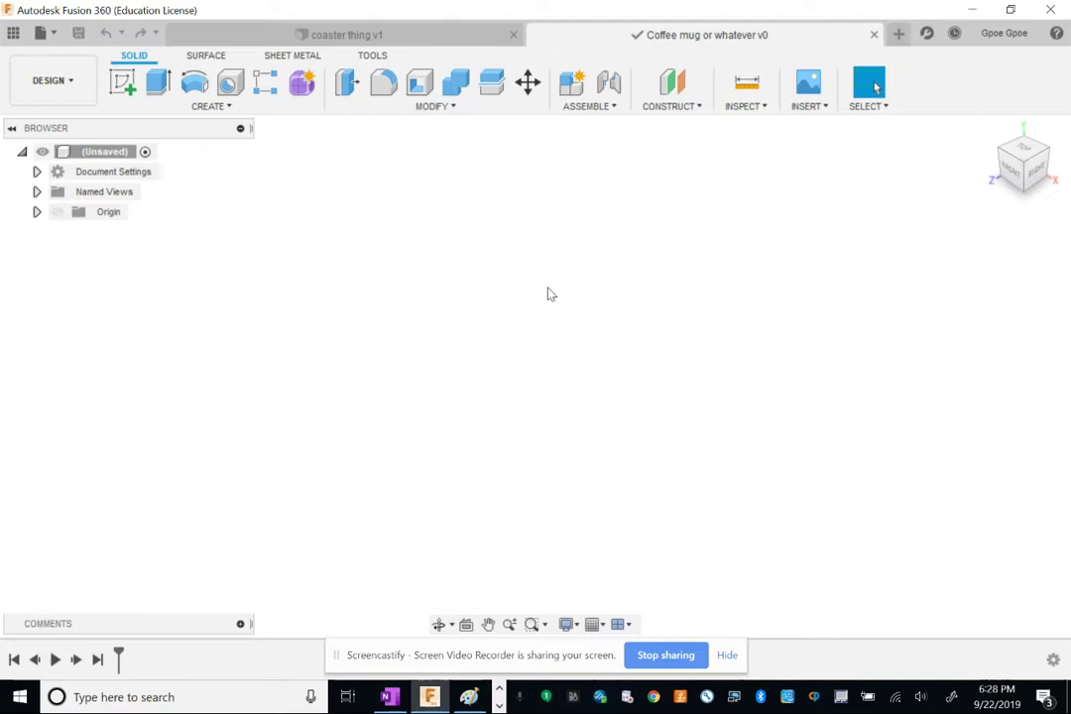
# Check that the document units are cm, then show the origin planes and axes in an angled view.
pyautogui.click(37, 173)
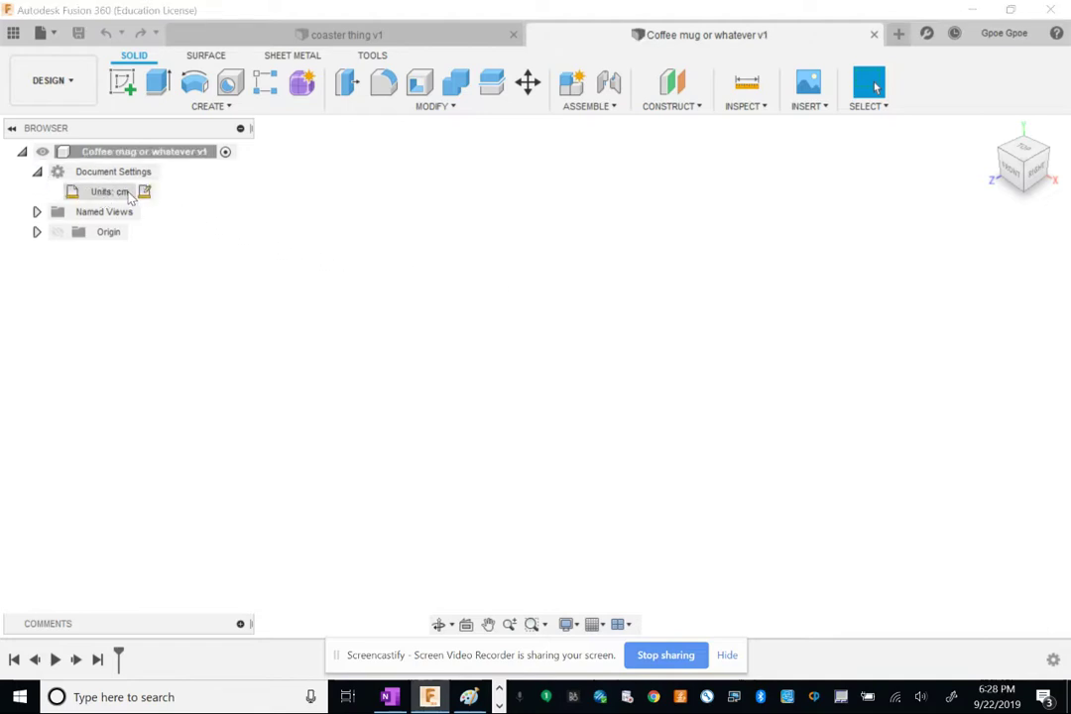
pyautogui.click(37, 172)
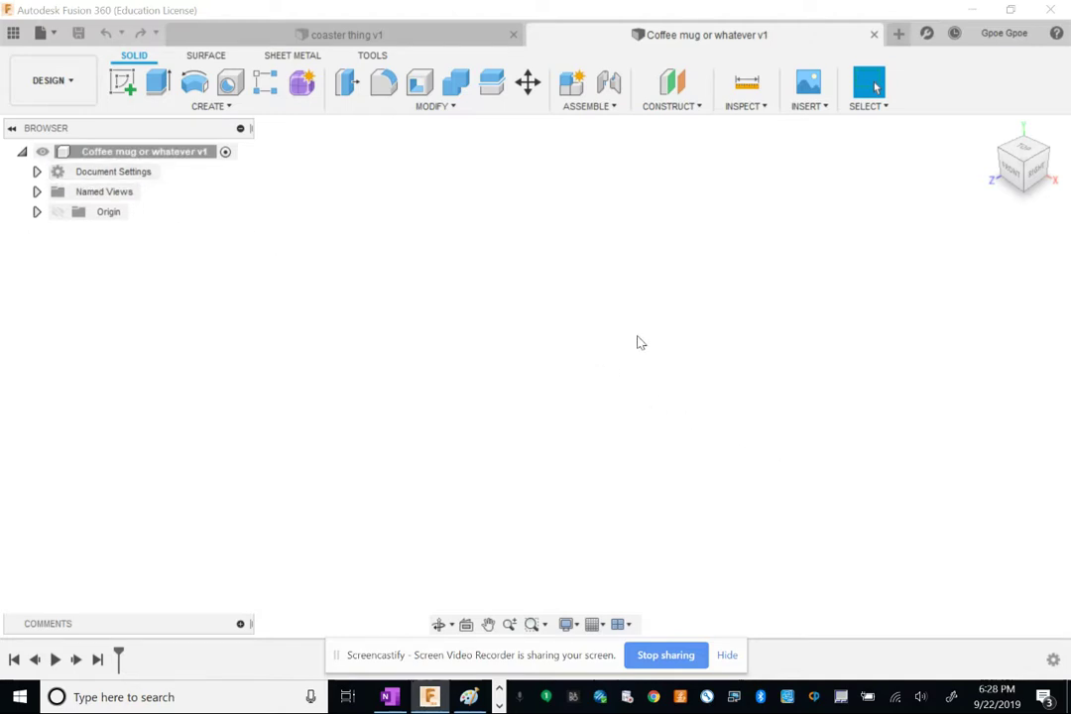
pyautogui.click(60, 216)
pyautogui.click(58, 212)
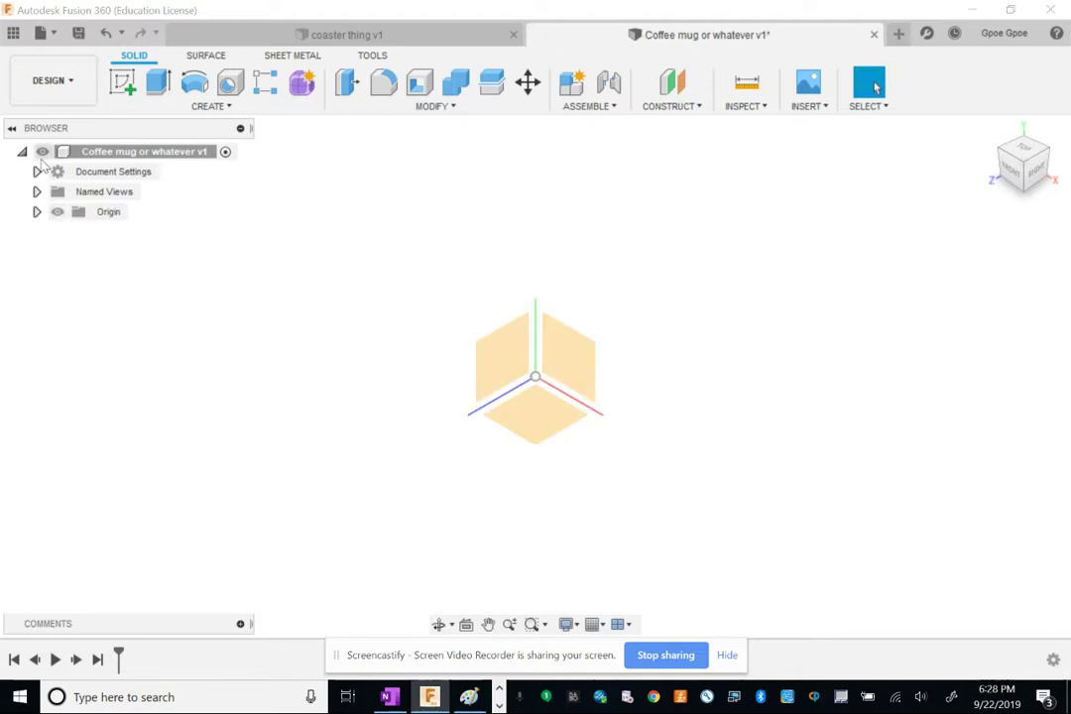
pyautogui.keyDown('shift'); pyautogui.moveTo(474, 418); pyautogui.dragTo(754, 399, button='middle'); pyautogui.keyUp('shift')
pyautogui.click(58, 211)
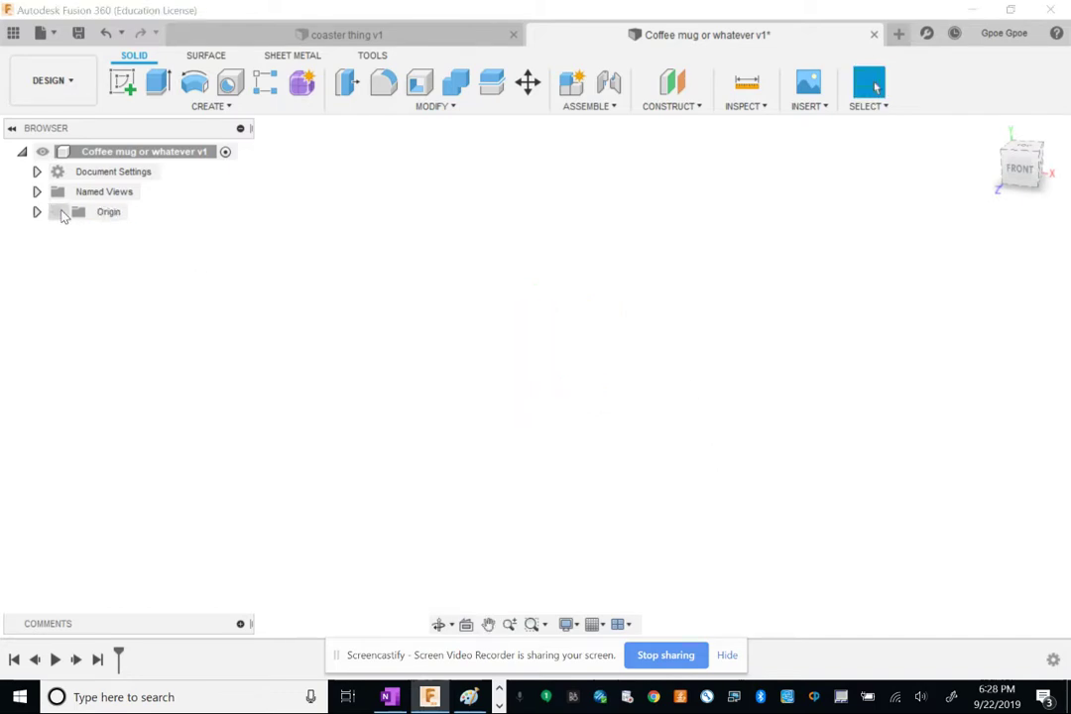
pyautogui.click(57, 212)
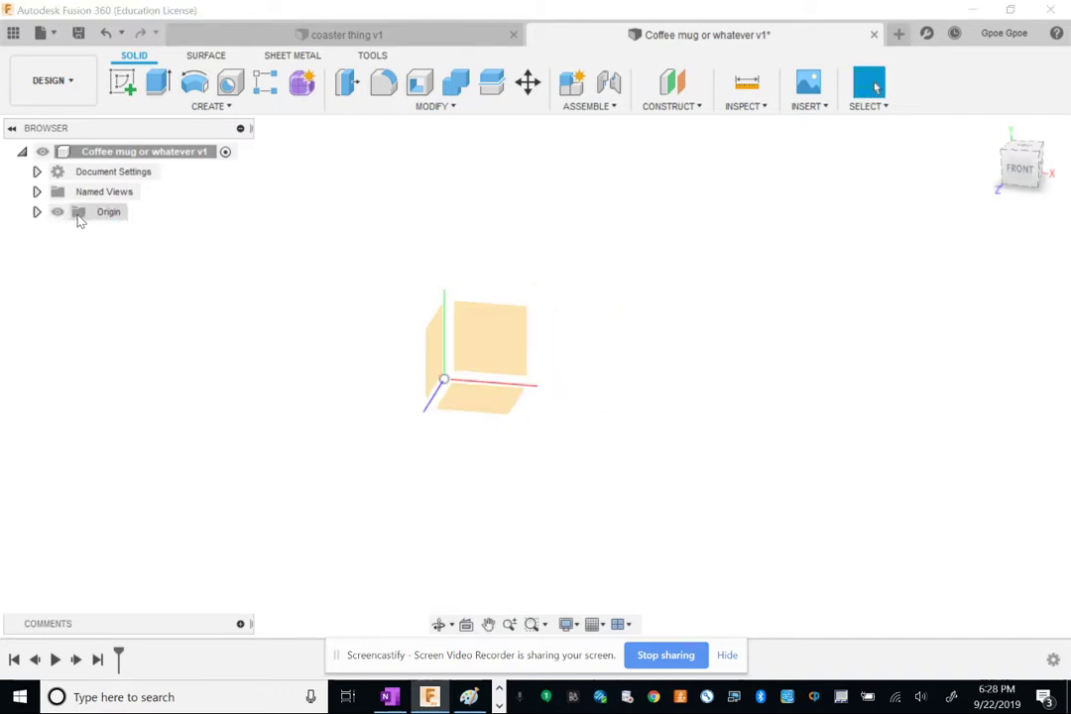
pyautogui.keyDown('shift'); pyautogui.moveTo(639, 373); pyautogui.dragTo(516, 341, button='middle'); pyautogui.keyUp('shift')
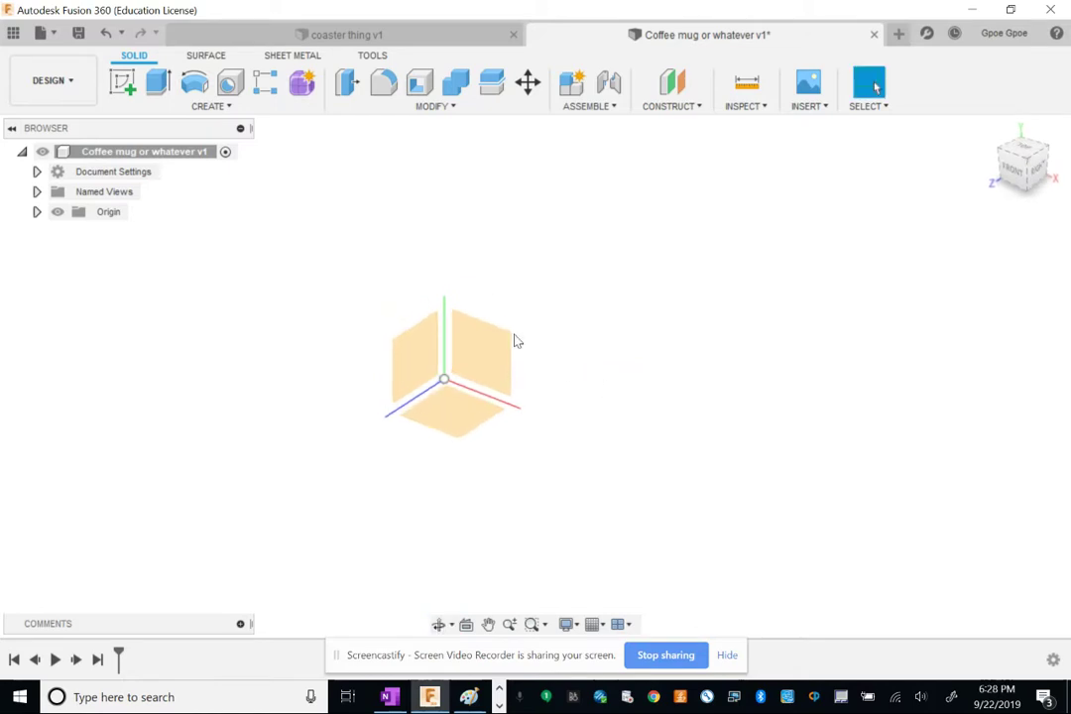
# Create a cylinder on the XZ ground plane, 8 cm in diameter and 9.5 cm tall.
pyautogui.click(209, 108)
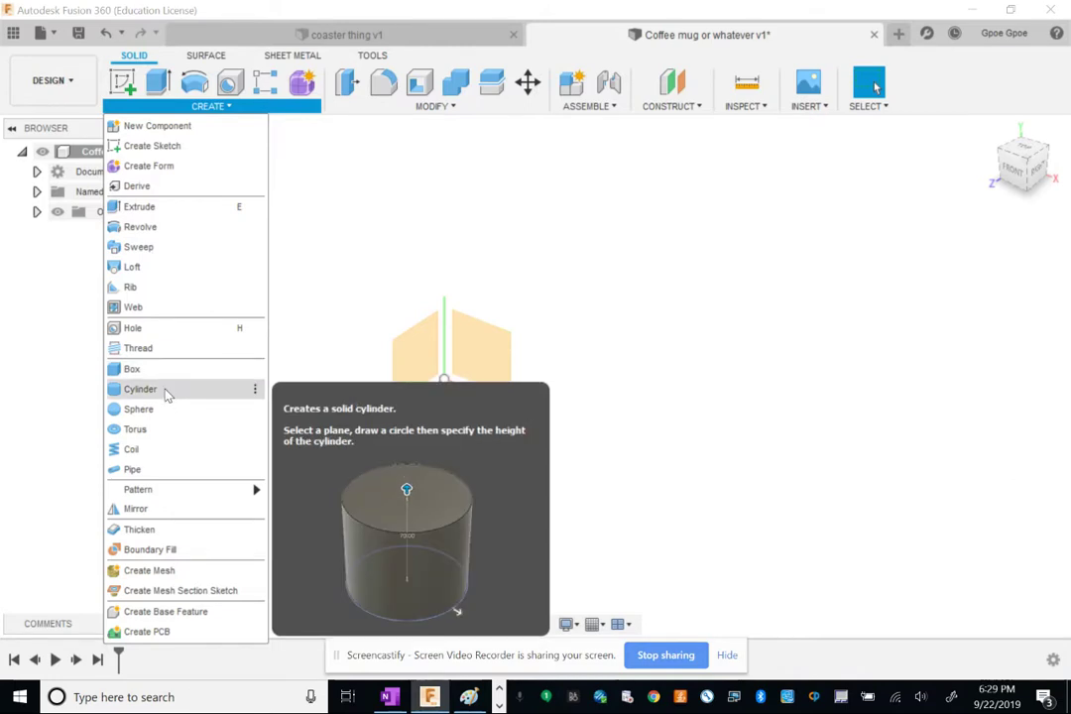
pyautogui.click(141, 388)
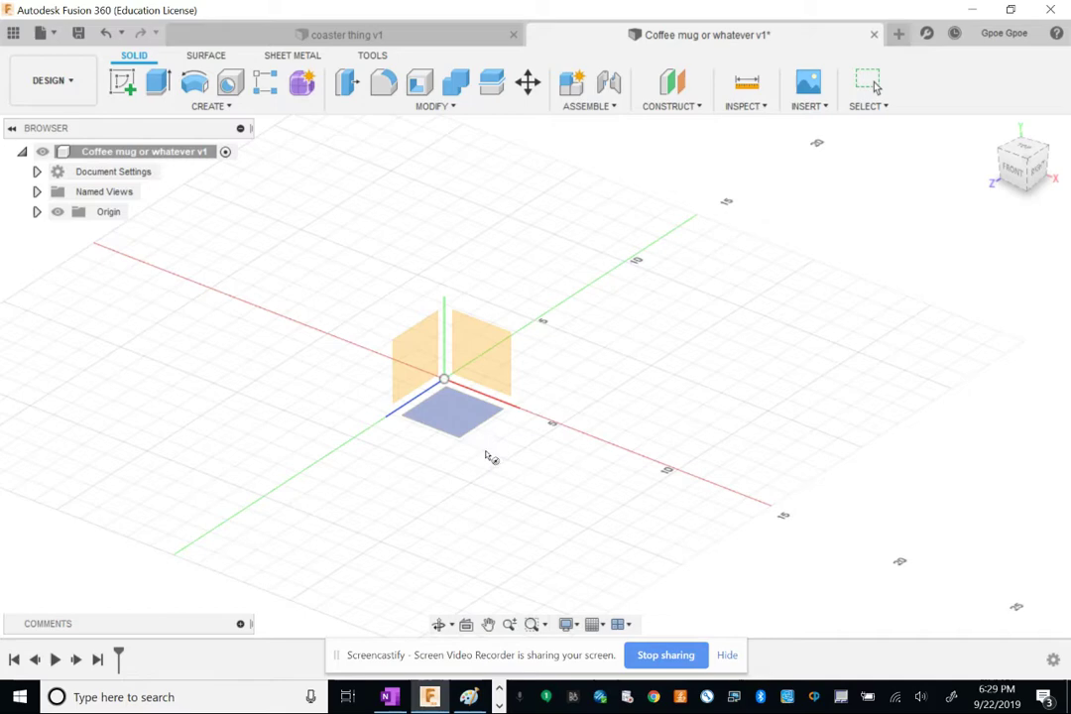
pyautogui.click(466, 425)
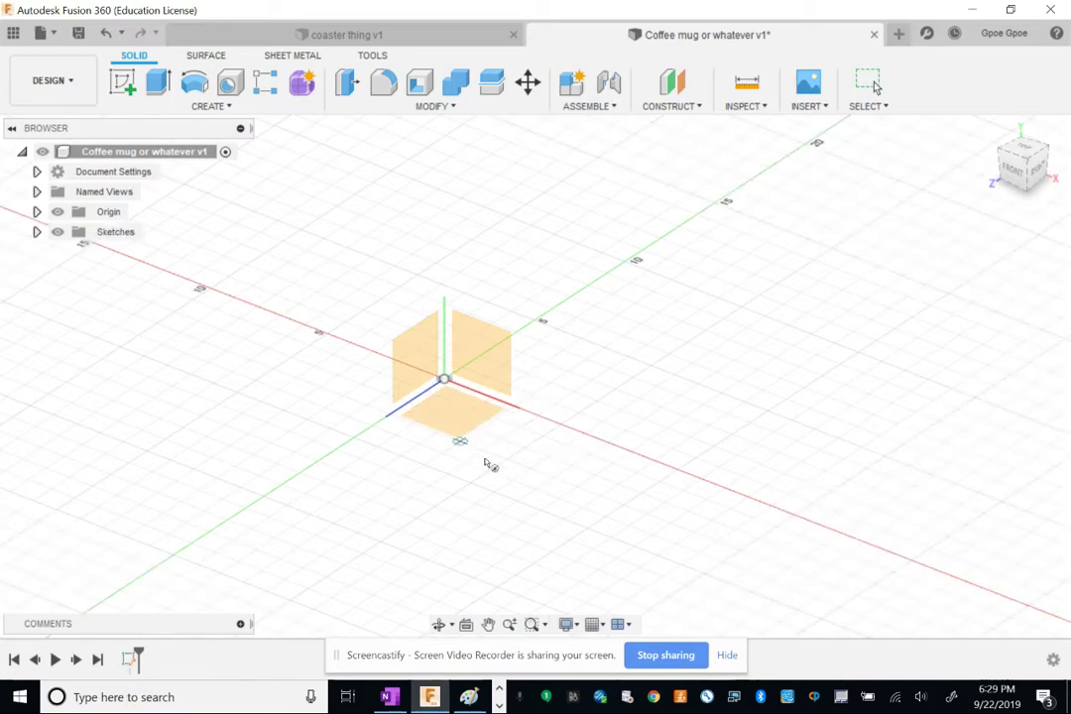
pyautogui.click(692, 363)
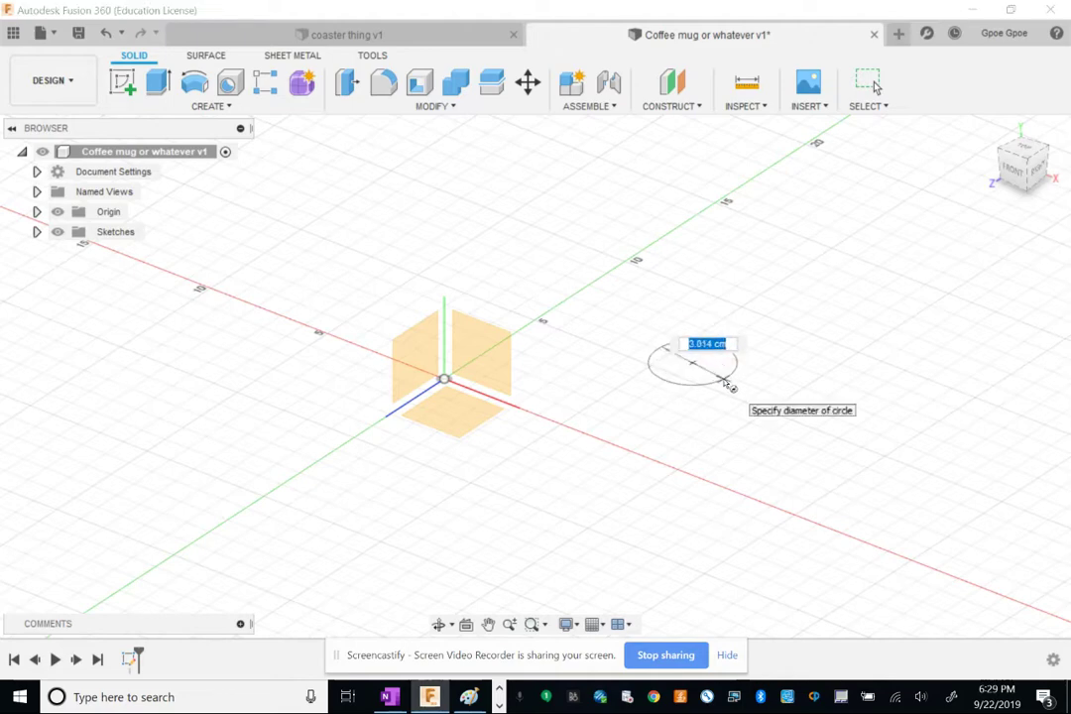
pyautogui.write('8')
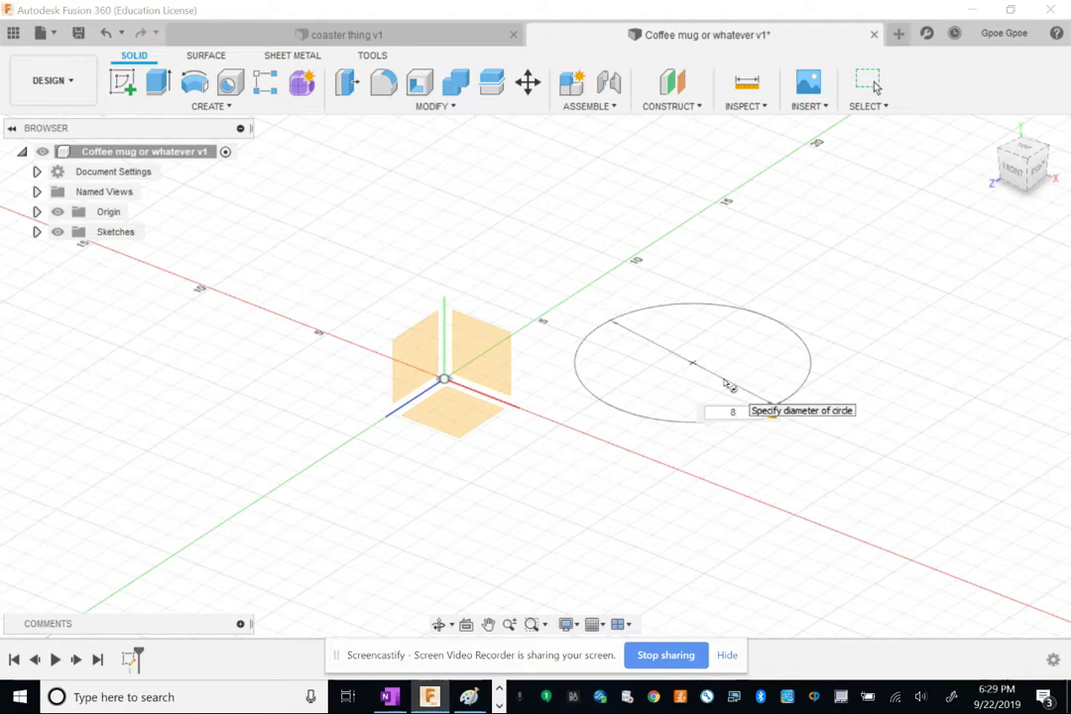
pyautogui.press('Return')
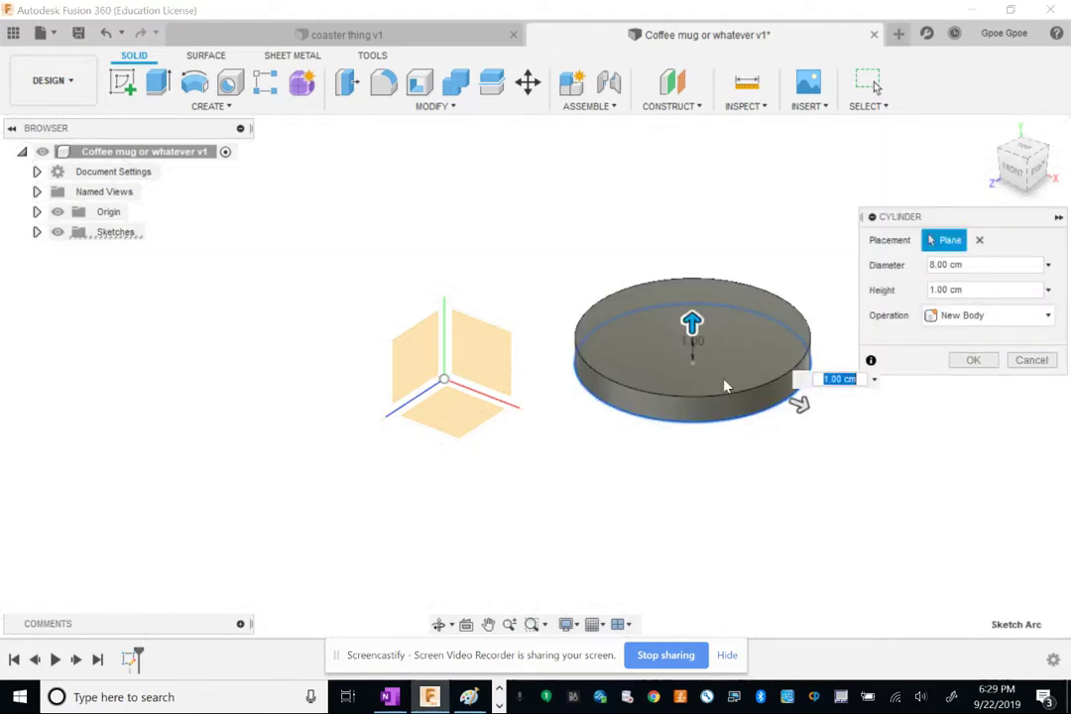
pyautogui.write('9.5')
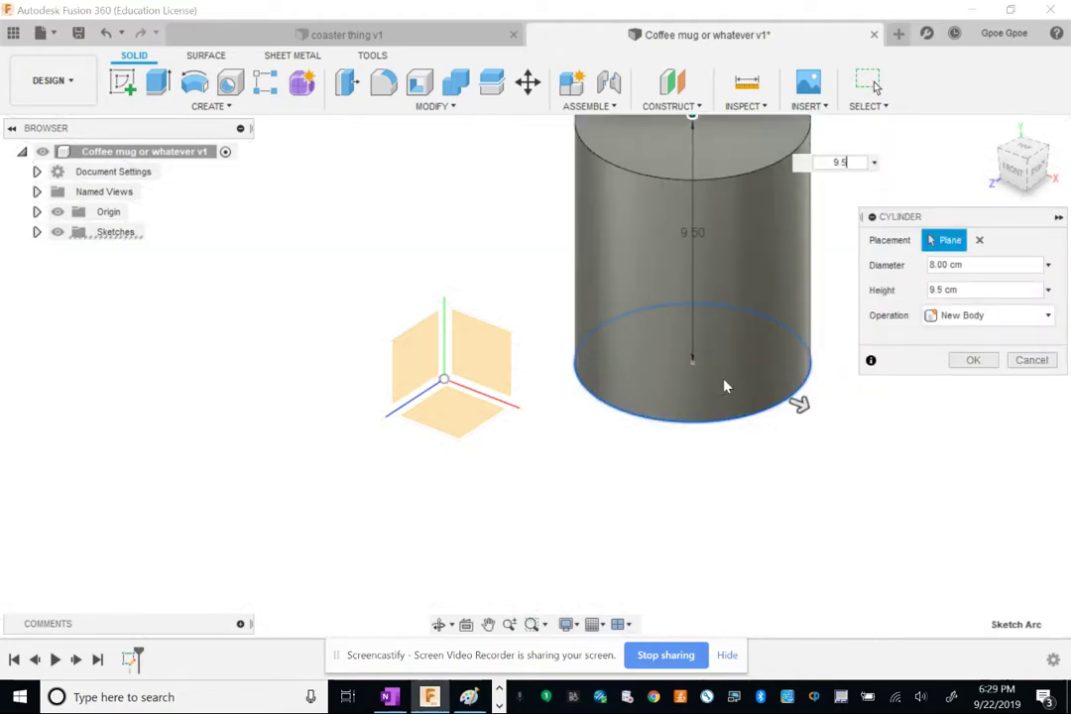
pyautogui.press('Return')
pyautogui.moveTo(873, 244); pyautogui.dragTo(599, 356, button='middle')
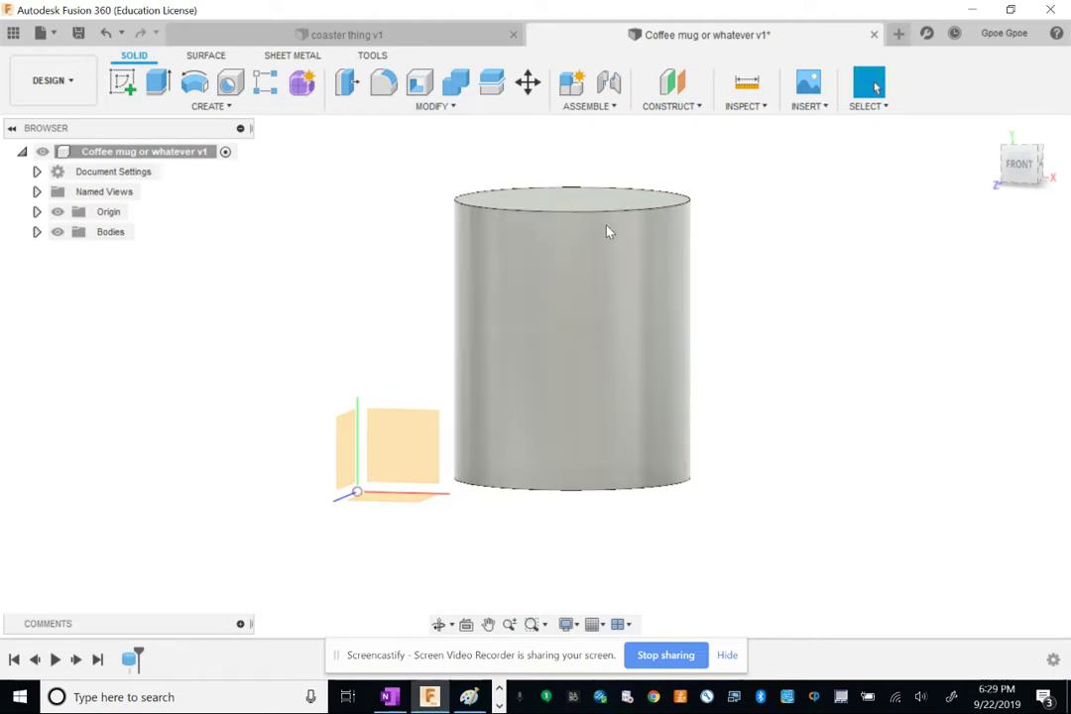
# Start an offset construction plane from the YZ side origin plane.
pyautogui.keyDown('shift'); pyautogui.moveTo(610, 230); pyautogui.dragTo(360, 384, button='middle'); pyautogui.keyUp('shift')
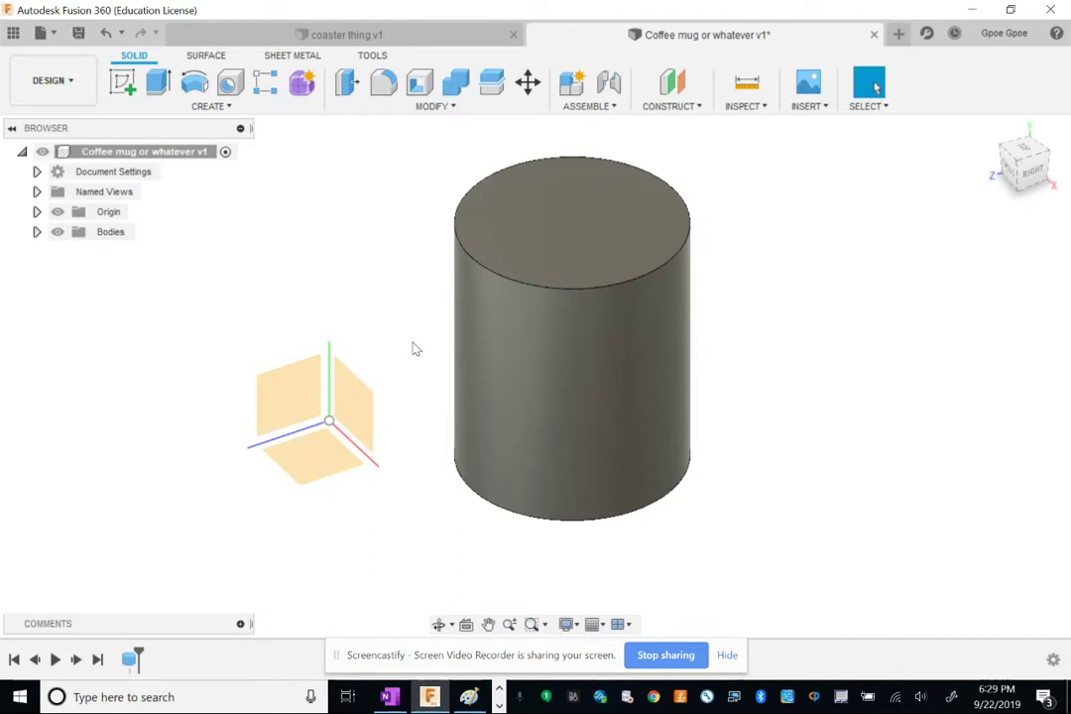
pyautogui.keyDown('shift'); pyautogui.moveTo(415, 348); pyautogui.dragTo(405, 295, button='middle'); pyautogui.keyUp('shift')
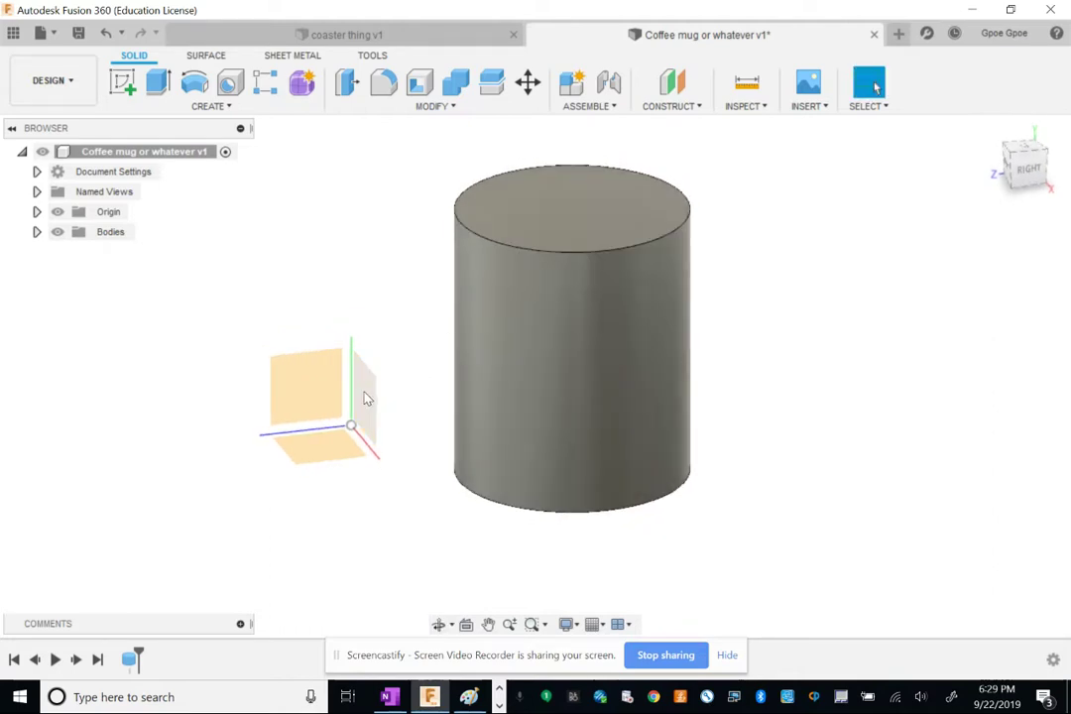
pyautogui.click(671, 86)
pyautogui.keyDown('shift'); pyautogui.moveTo(505, 280); pyautogui.dragTo(549, 298, button='middle'); pyautogui.keyUp('shift')
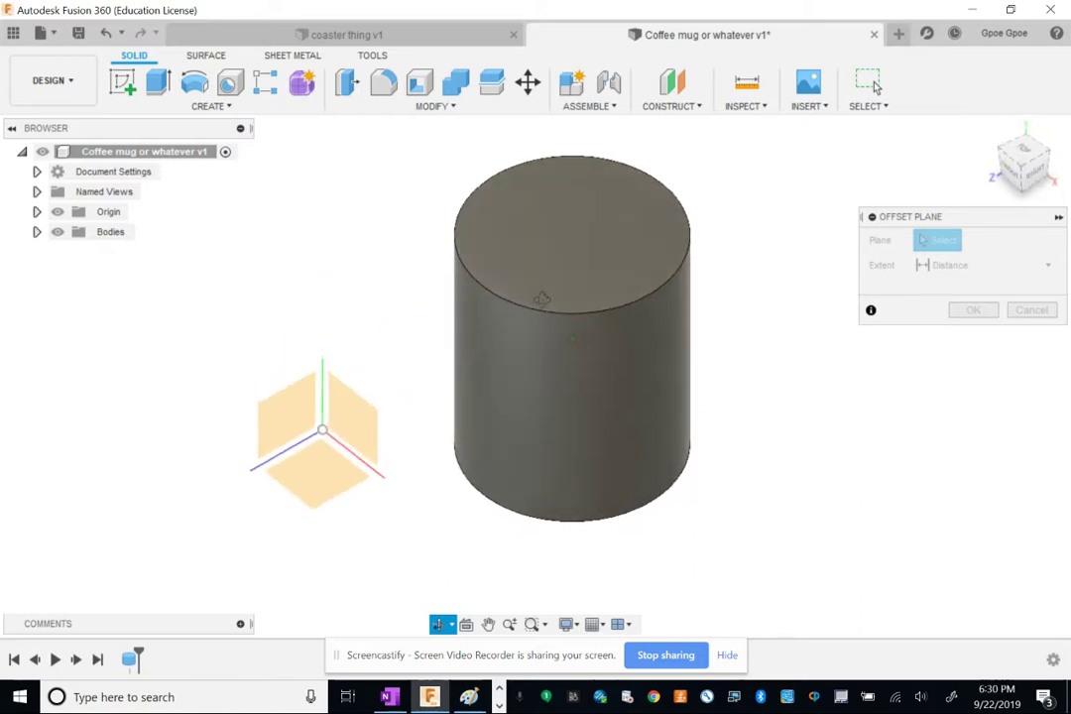
pyautogui.click(360, 426)
pyautogui.keyDown('shift'); pyautogui.moveTo(436, 337); pyautogui.dragTo(428, 355, button='middle'); pyautogui.keyUp('shift')
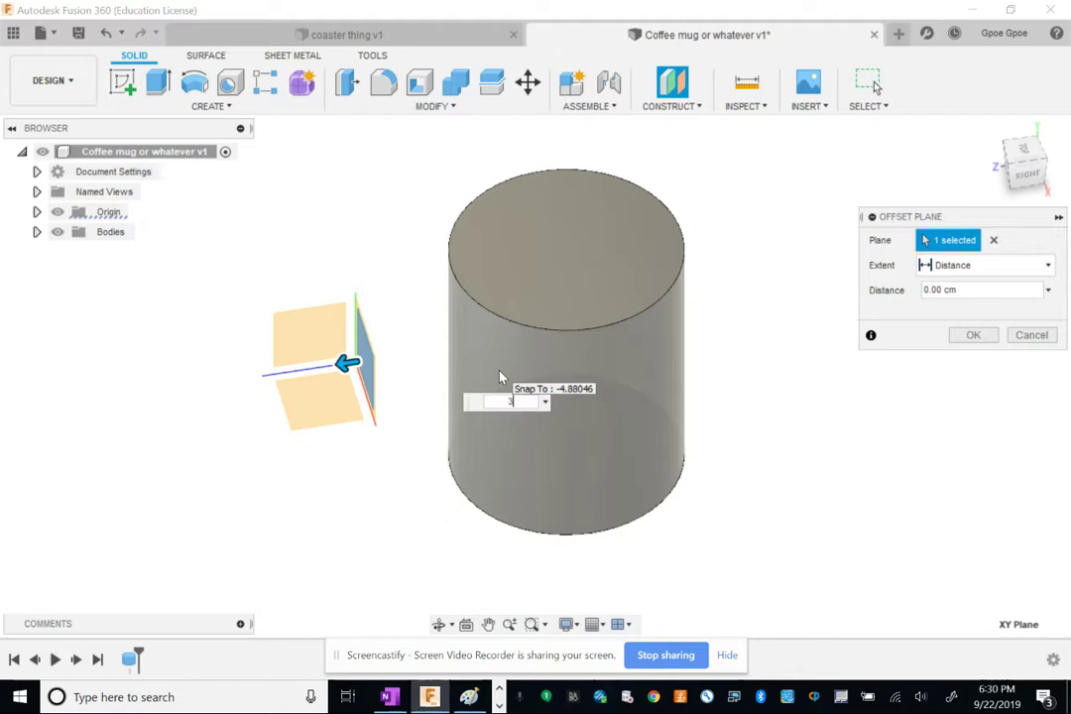
# Set the offset plane distance to -5 cm so it touches the cylinder's edge.
pyautogui.write('3')
pyautogui.keyDown('shift'); pyautogui.moveTo(454, 310); pyautogui.dragTo(451, 354, button='middle'); pyautogui.keyUp('shift')
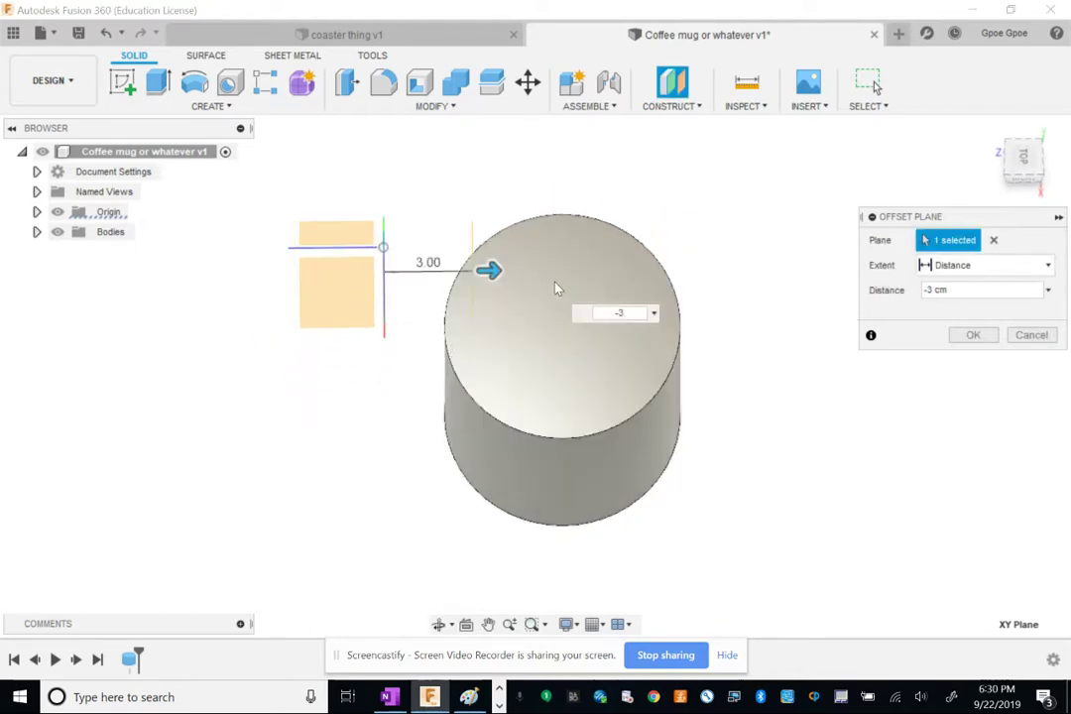
pyautogui.moveTo(552, 298)
pyautogui.keyDown('shift'); pyautogui.mouseDown(button='middle')
pyautogui.moveTo(549, 310)
pyautogui.moveTo(535, 298)
pyautogui.moveTo(541, 289)
pyautogui.moveTo(552, 302)
pyautogui.mouseUp(button='middle'); pyautogui.keyUp('shift')
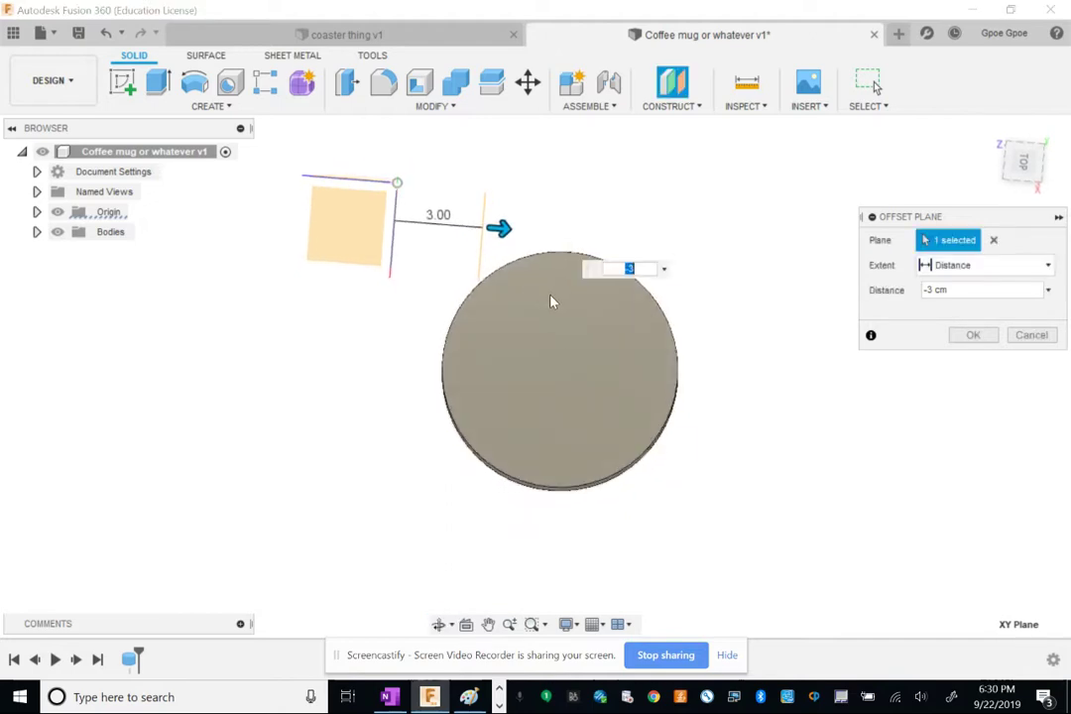
pyautogui.write('-5')
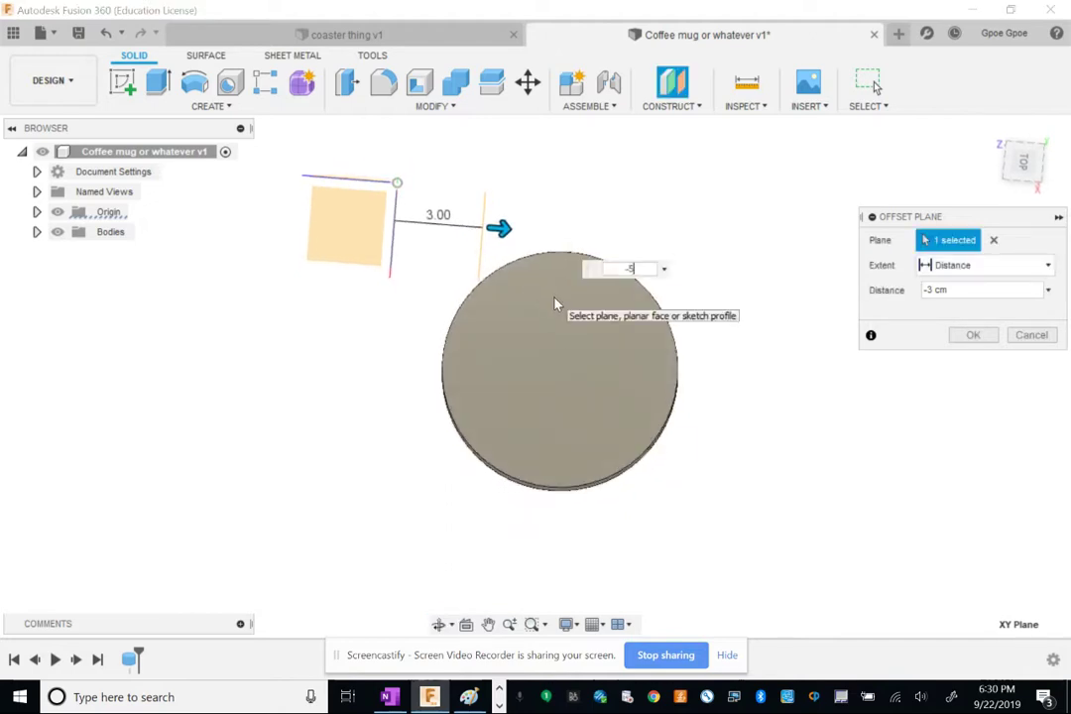
pyautogui.write('-6')
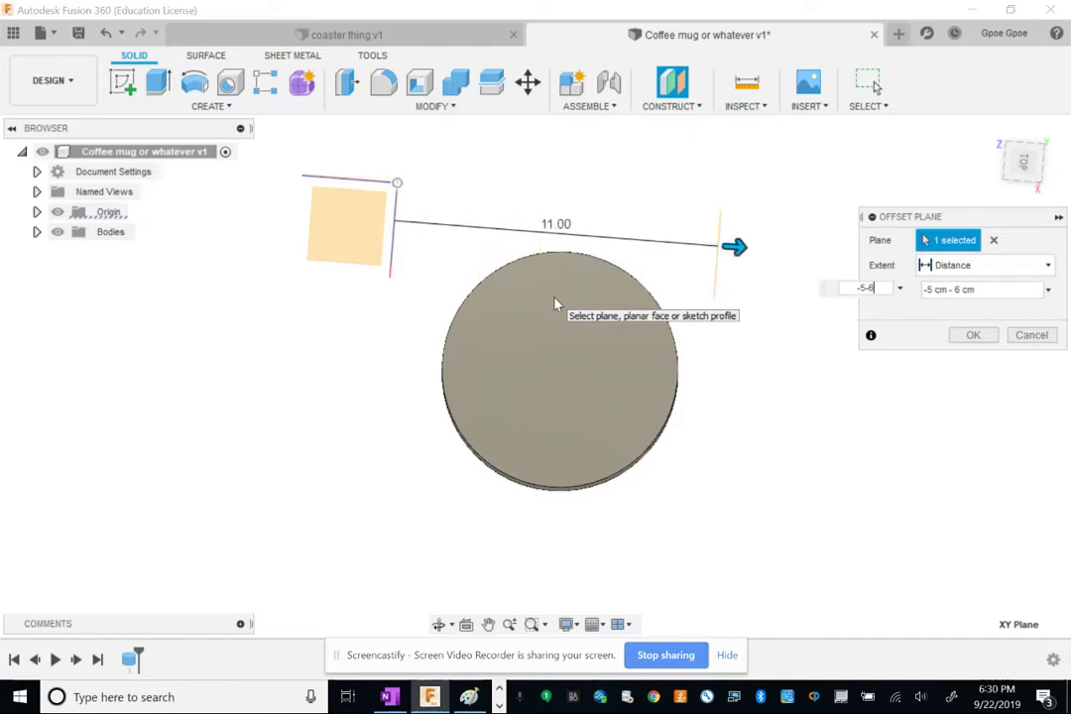
pyautogui.press('BackSpace')
pyautogui.press('BackSpace')
pyautogui.press('BackSpace')
pyautogui.press('BackSpace')
pyautogui.write('-6')
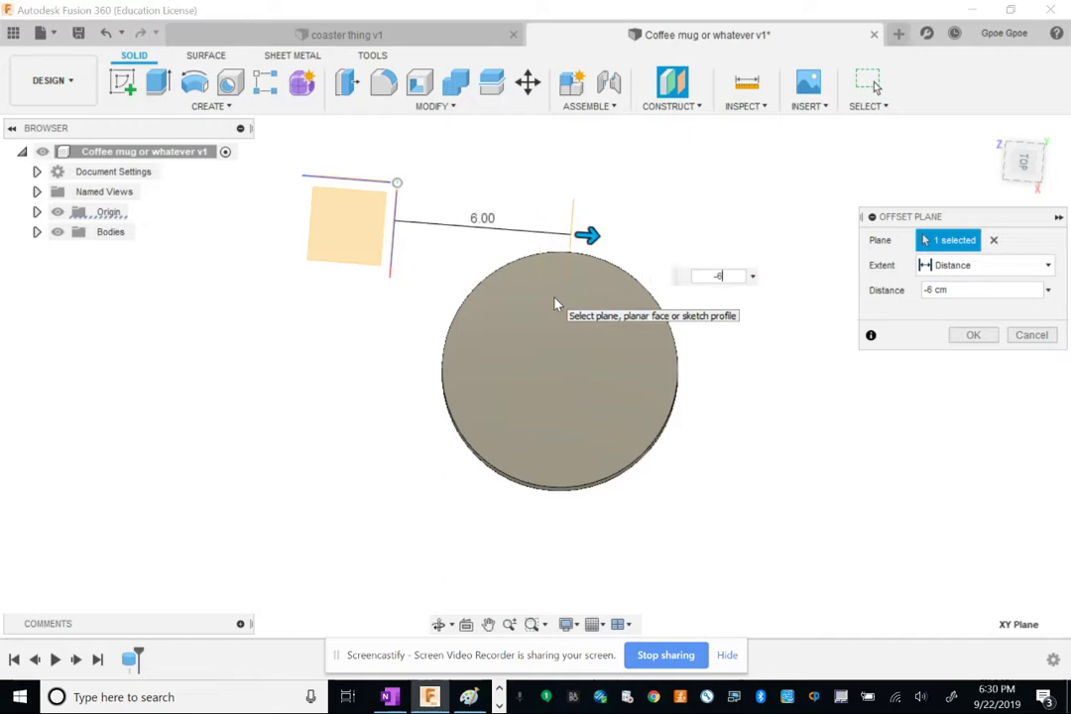
pyautogui.press('BackSpace')
pyautogui.write('5')
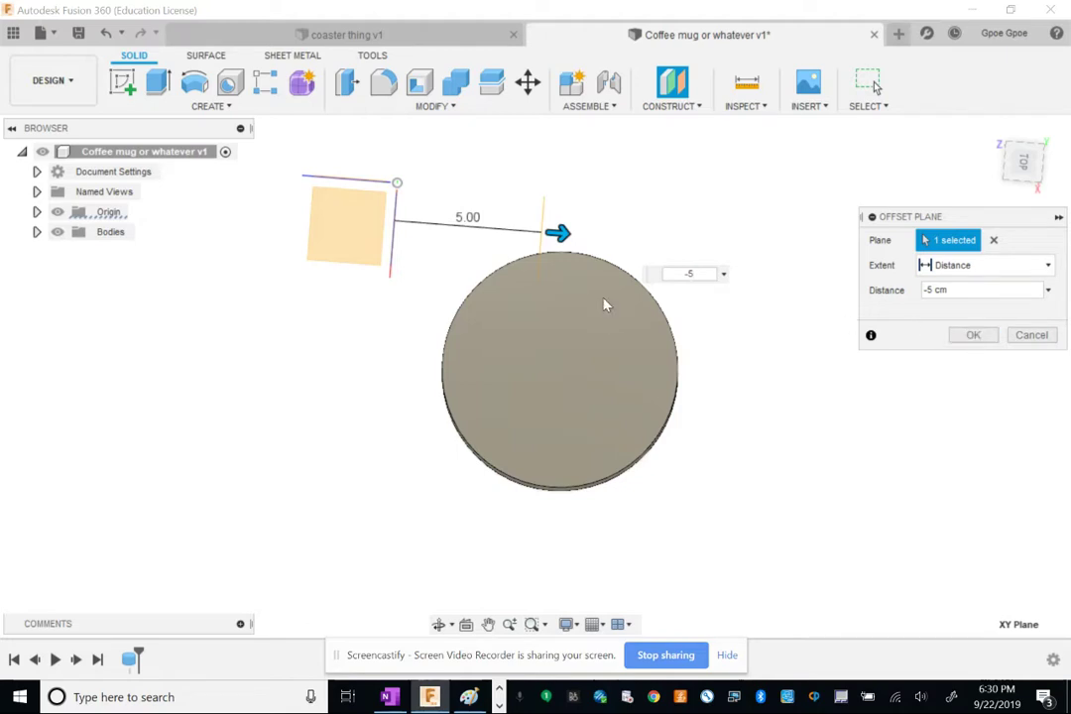
pyautogui.click(970, 337)
# Confirm the -5 cm offset plane and begin a sketch on it.
pyautogui.click(973, 335)
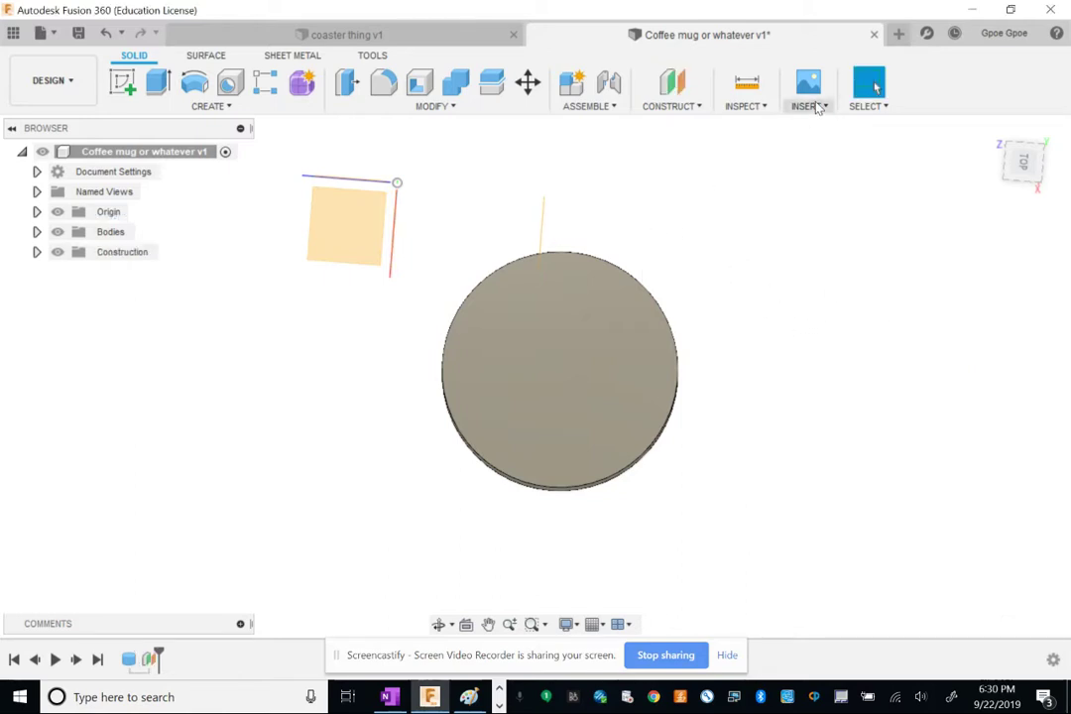
pyautogui.keyDown('shift'); pyautogui.moveTo(722, 227); pyautogui.dragTo(547, 321, button='middle'); pyautogui.keyUp('shift')
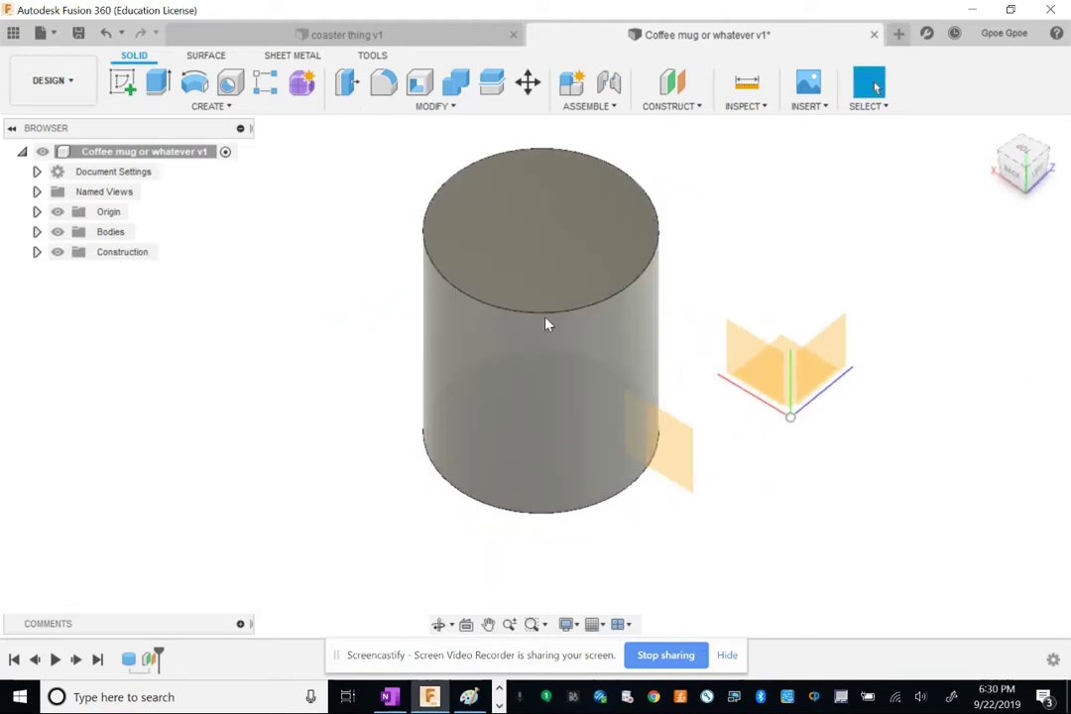
pyautogui.keyDown('shift'); pyautogui.moveTo(595, 367); pyautogui.dragTo(407, 241, button='middle'); pyautogui.keyUp('shift')
pyautogui.click(122, 82)
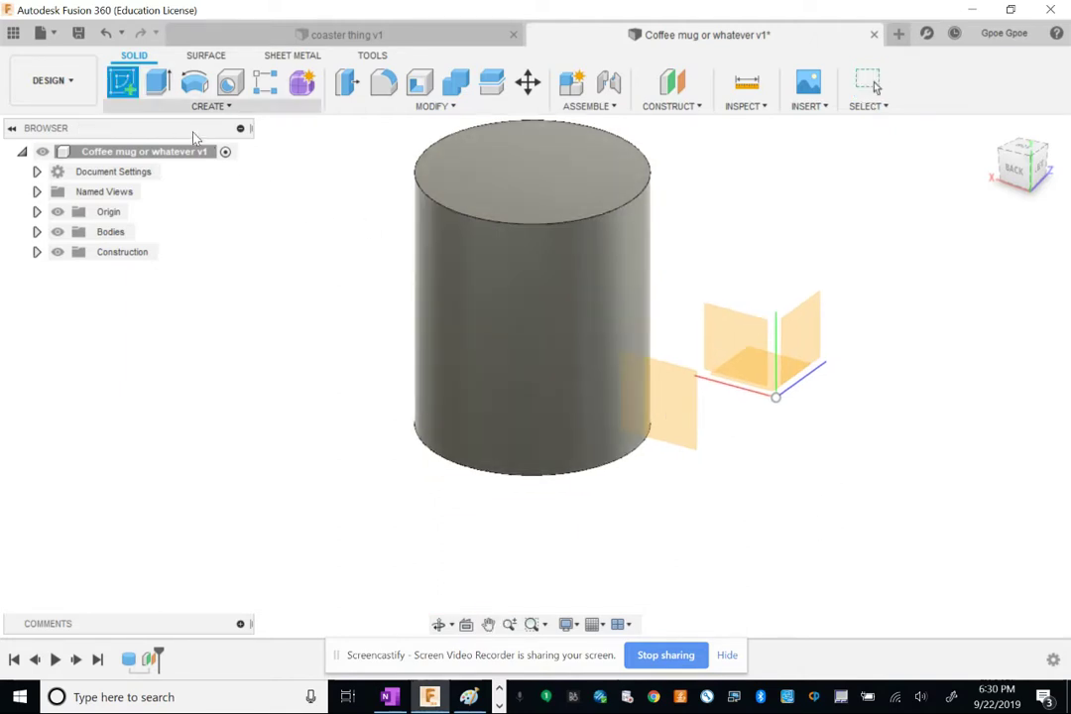
pyautogui.click(675, 402)
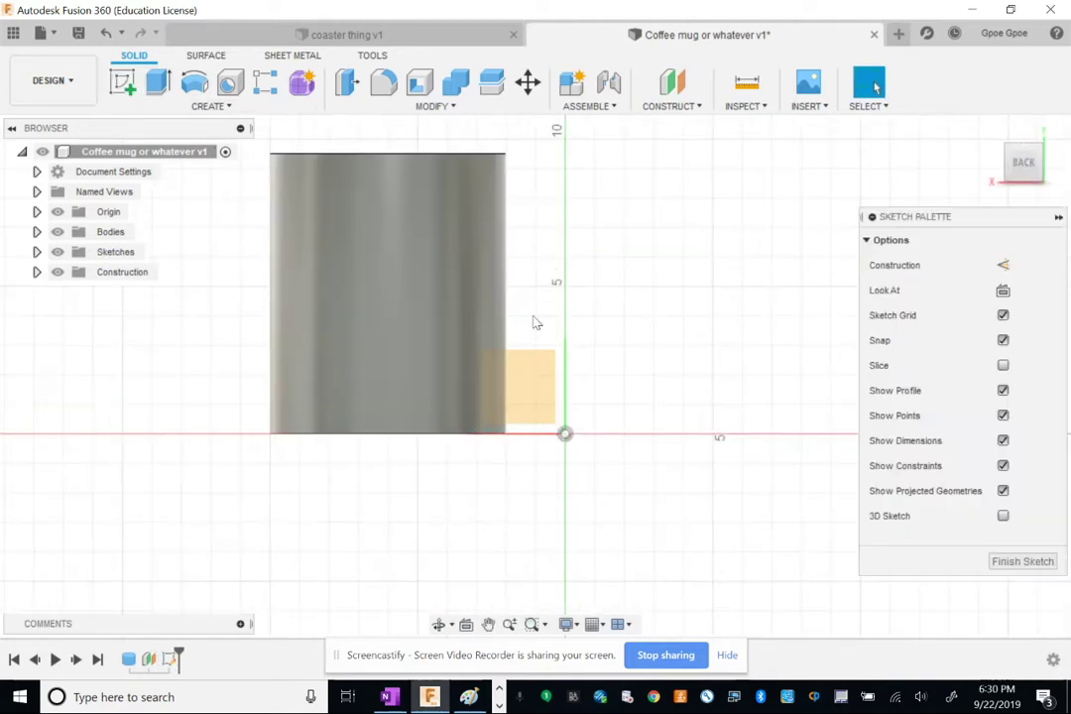
# Draw the outer ellipse of the handle beside the cylinder.
pyautogui.click(188, 105)
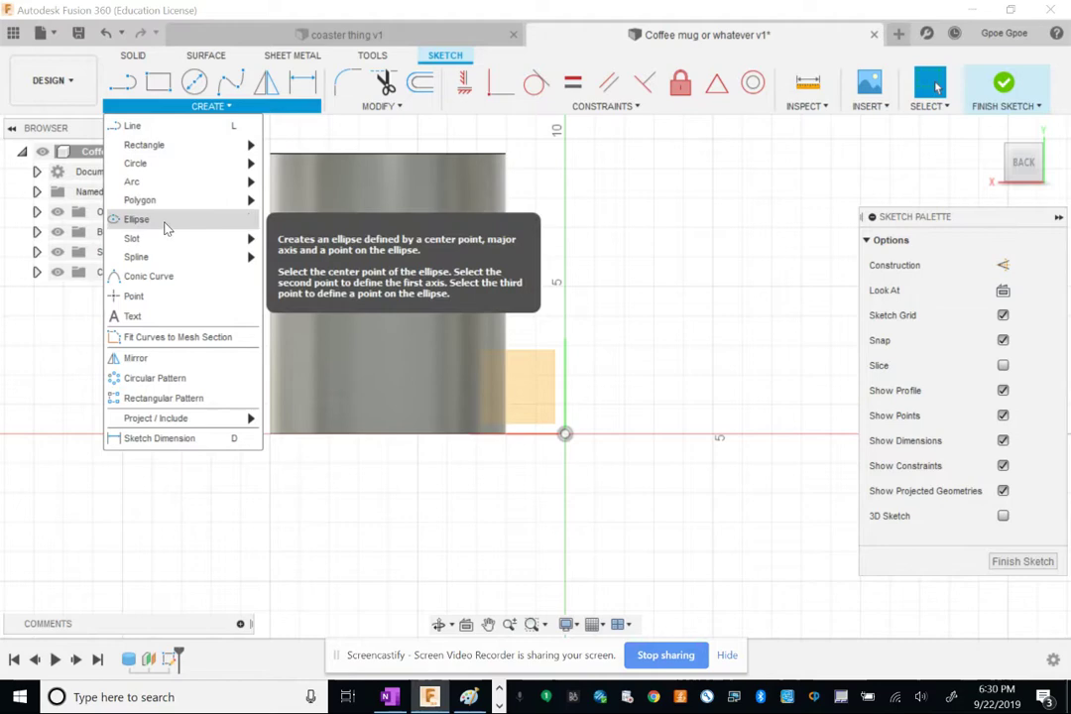
pyautogui.click(164, 219)
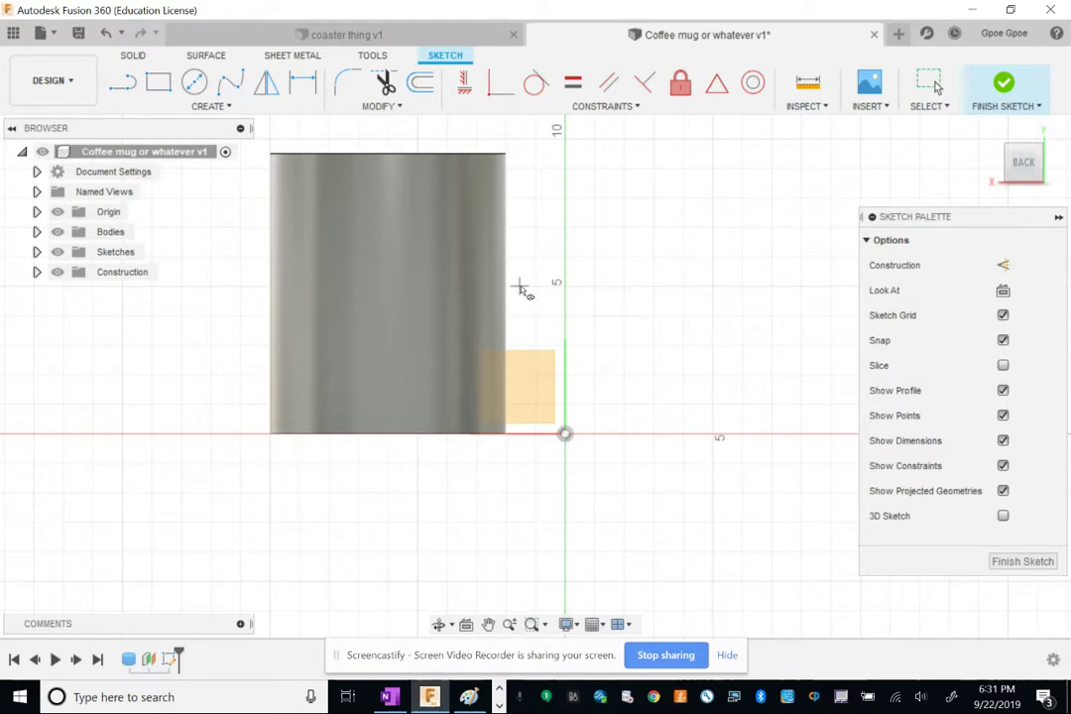
pyautogui.click(518, 287)
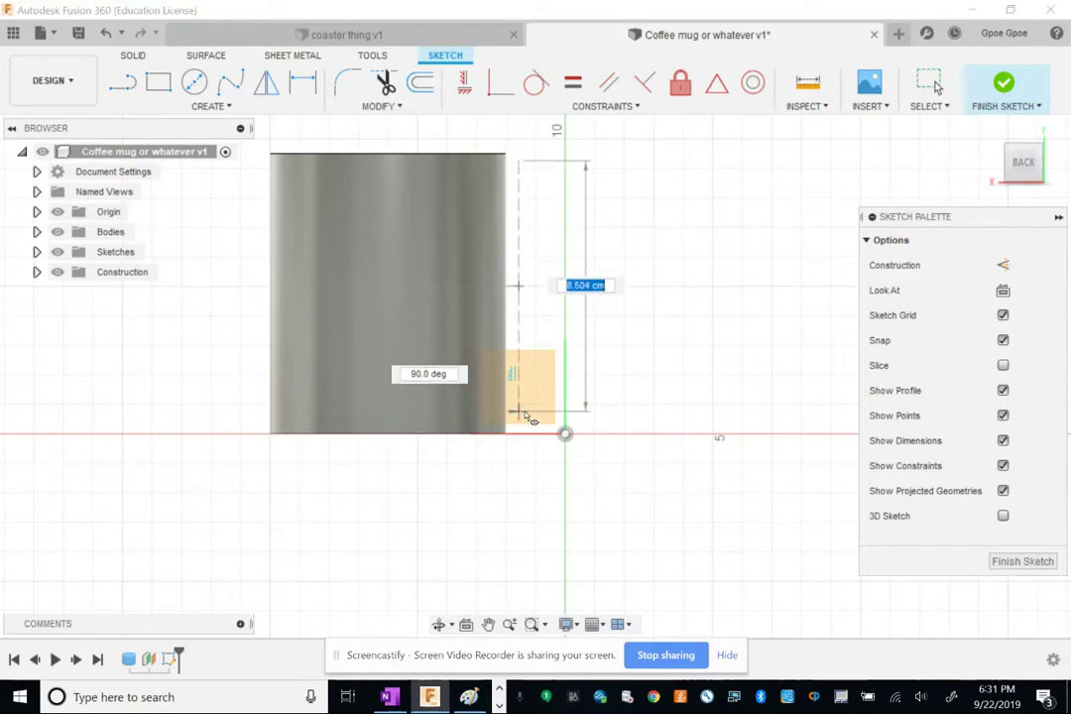
pyautogui.click(518, 179)
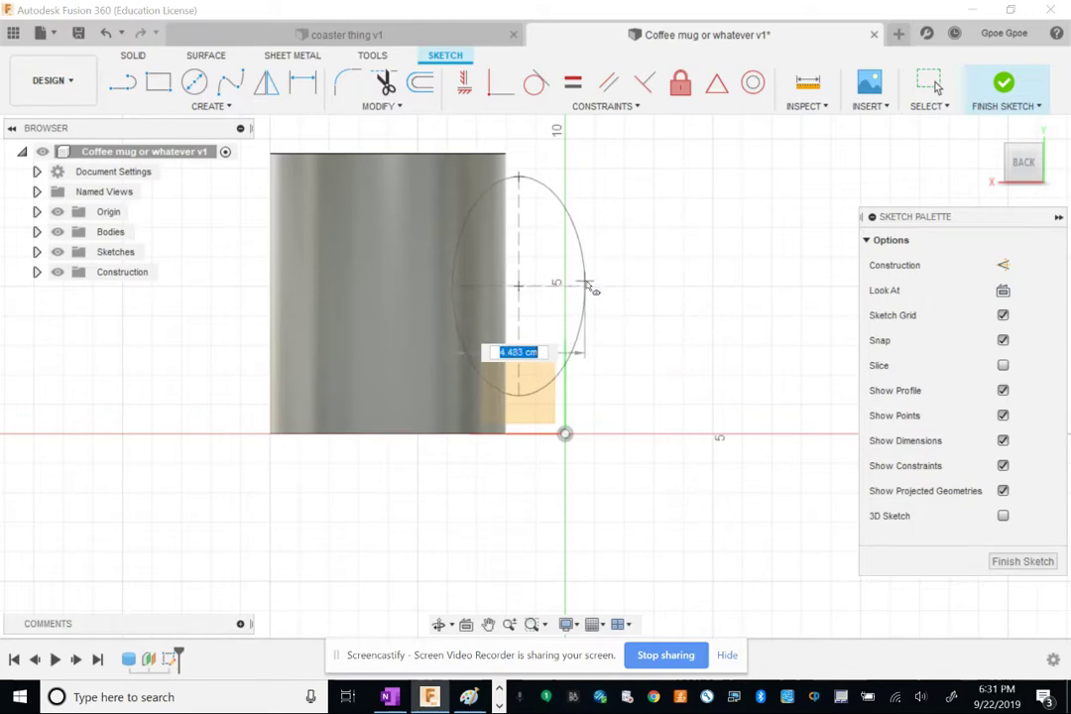
pyautogui.press('Escape')
pyautogui.click(222, 106)
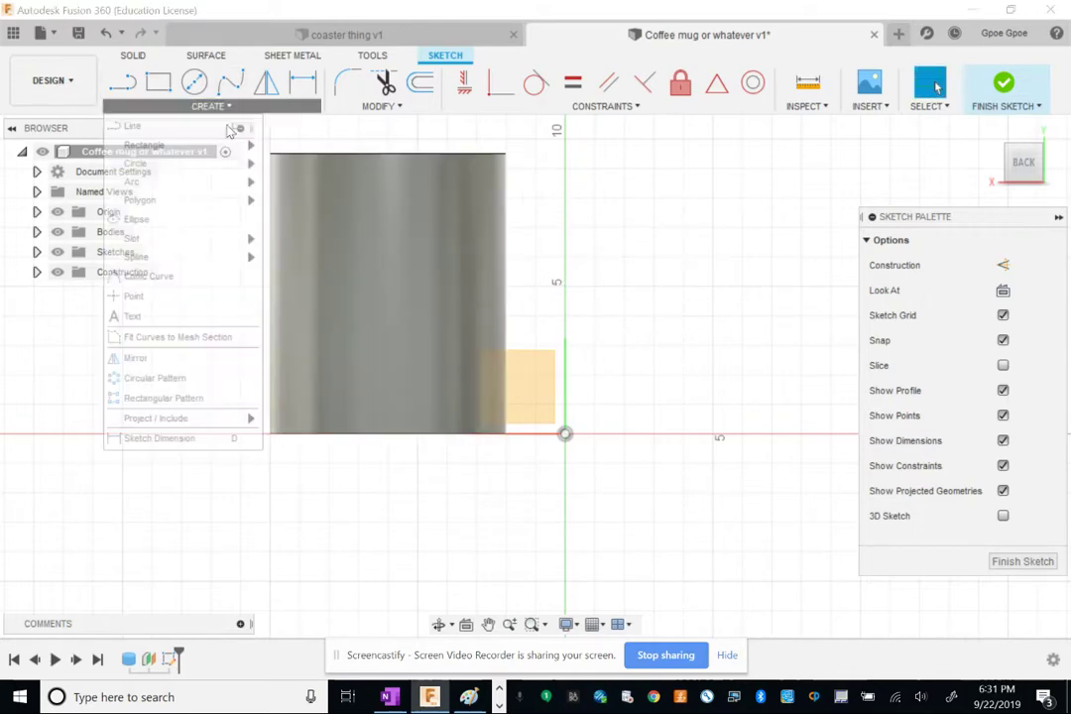
pyautogui.click(165, 219)
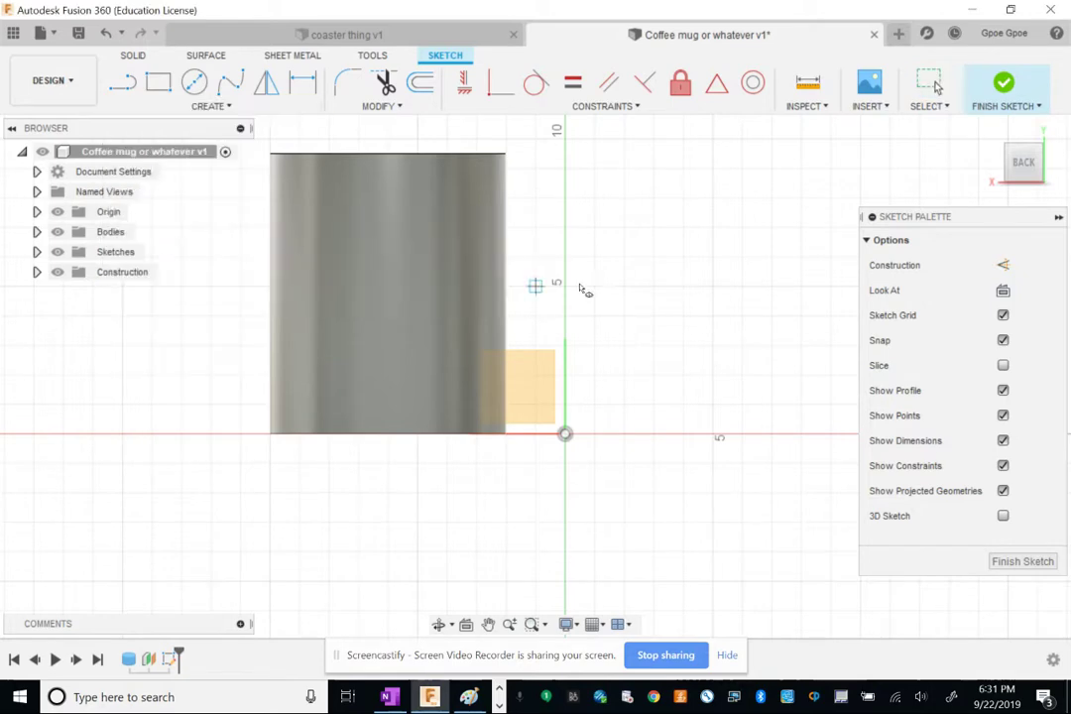
pyautogui.click(517, 293)
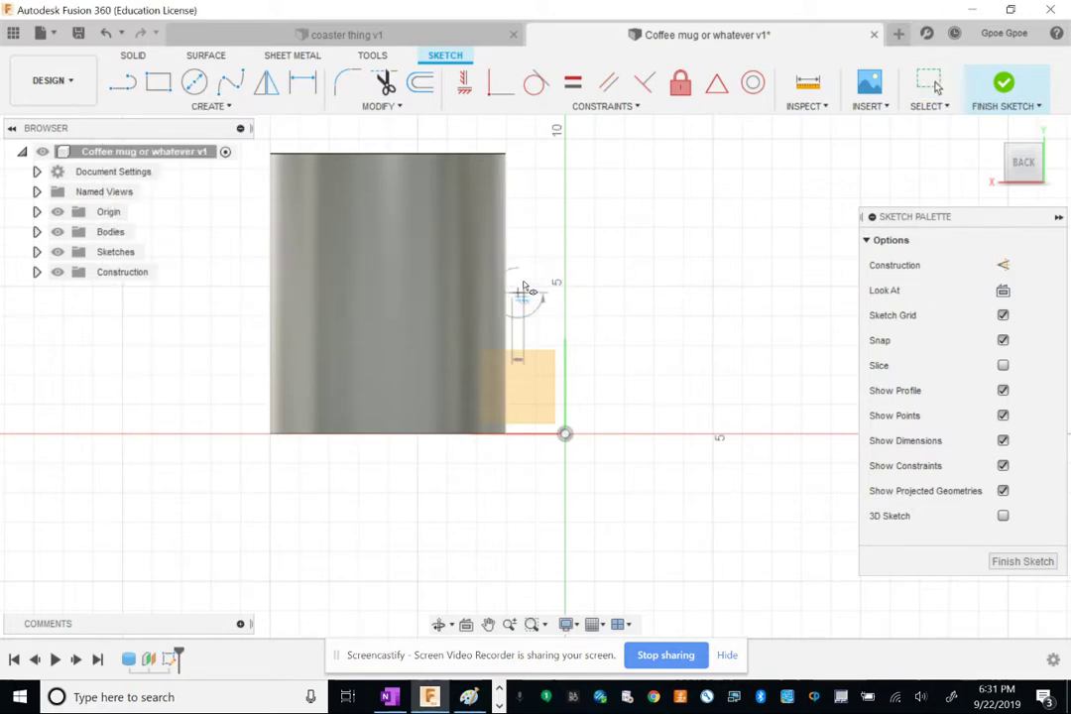
pyautogui.click(518, 178)
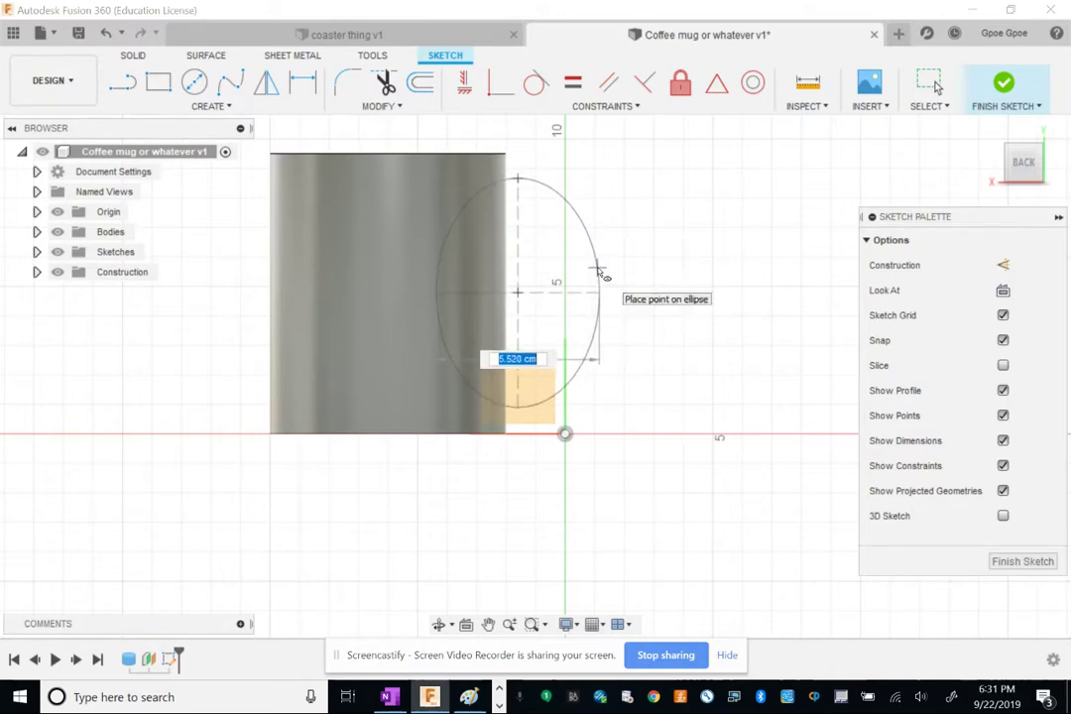
pyautogui.click(601, 277)
# Draw a smaller concentric inner ellipse and finish the handle sketch.
pyautogui.click(228, 108)
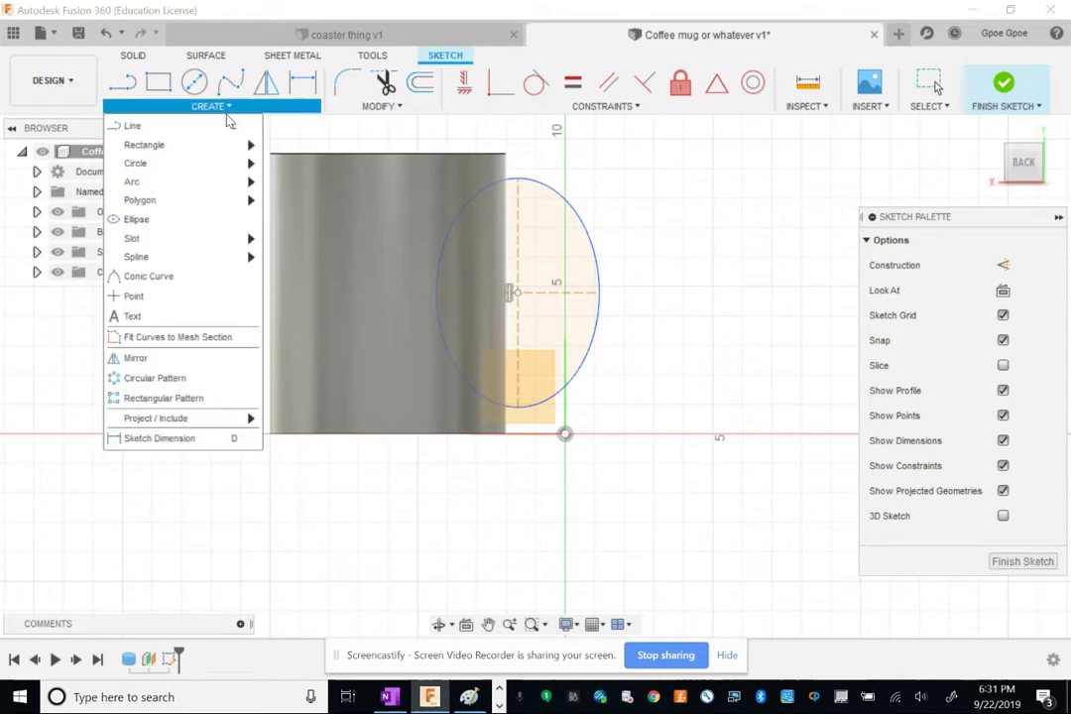
pyautogui.click(181, 219)
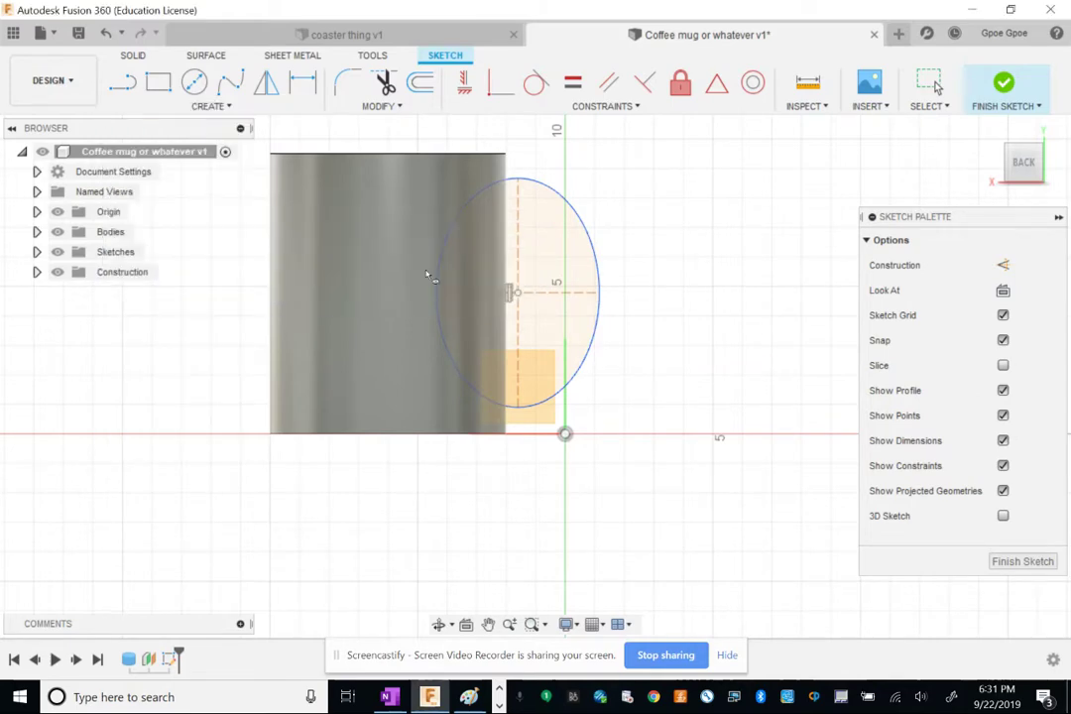
pyautogui.click(517, 291)
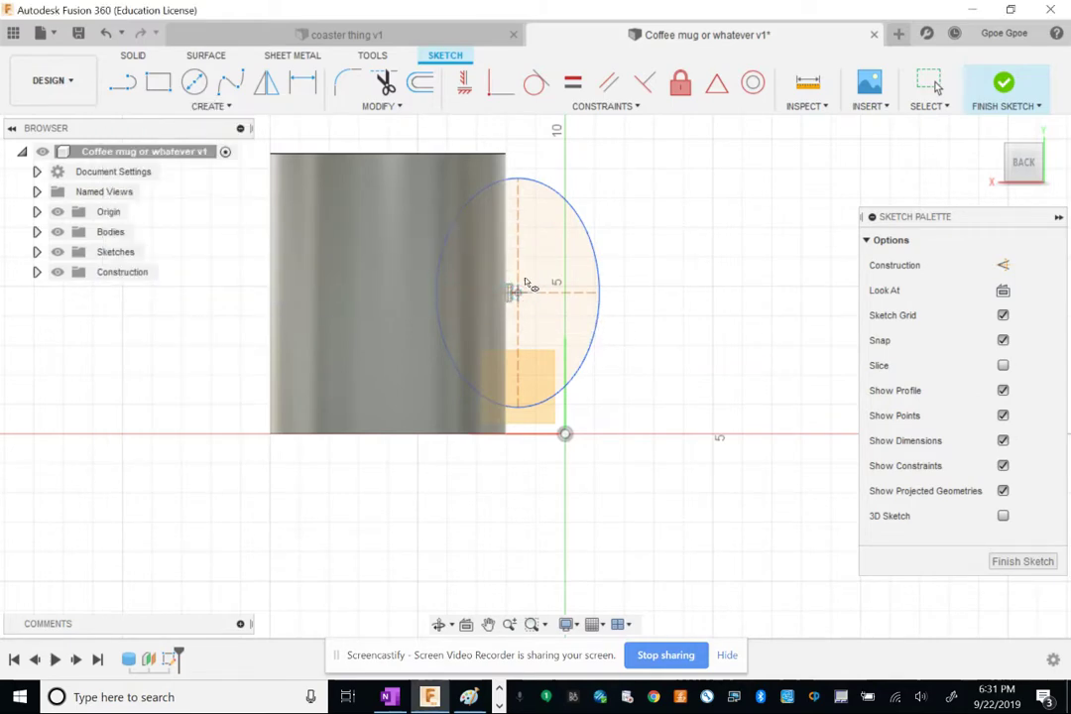
pyautogui.click(518, 193)
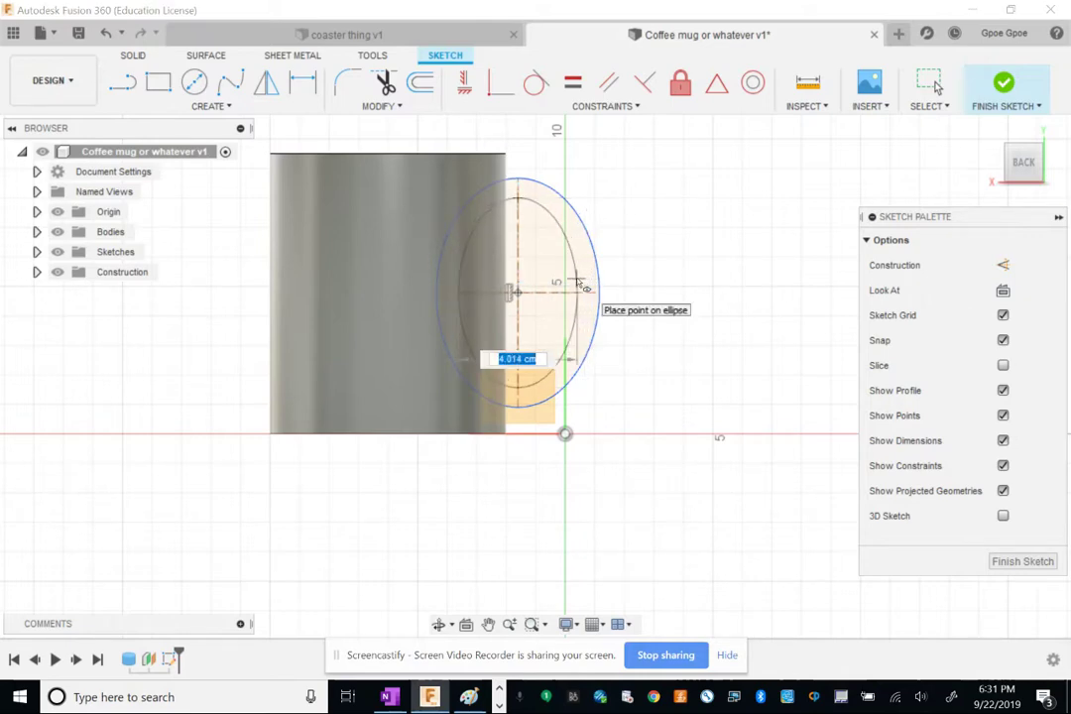
pyautogui.click(577, 283)
pyautogui.moveTo(647, 202)
pyautogui.keyDown('shift'); pyautogui.mouseDown(button='middle')
pyautogui.moveTo(622, 246)
pyautogui.moveTo(612, 350)
pyautogui.moveTo(565, 268)
pyautogui.moveTo(483, 172)
pyautogui.moveTo(650, 211)
pyautogui.moveTo(646, 196)
pyautogui.mouseUp(button='middle'); pyautogui.keyUp('shift')
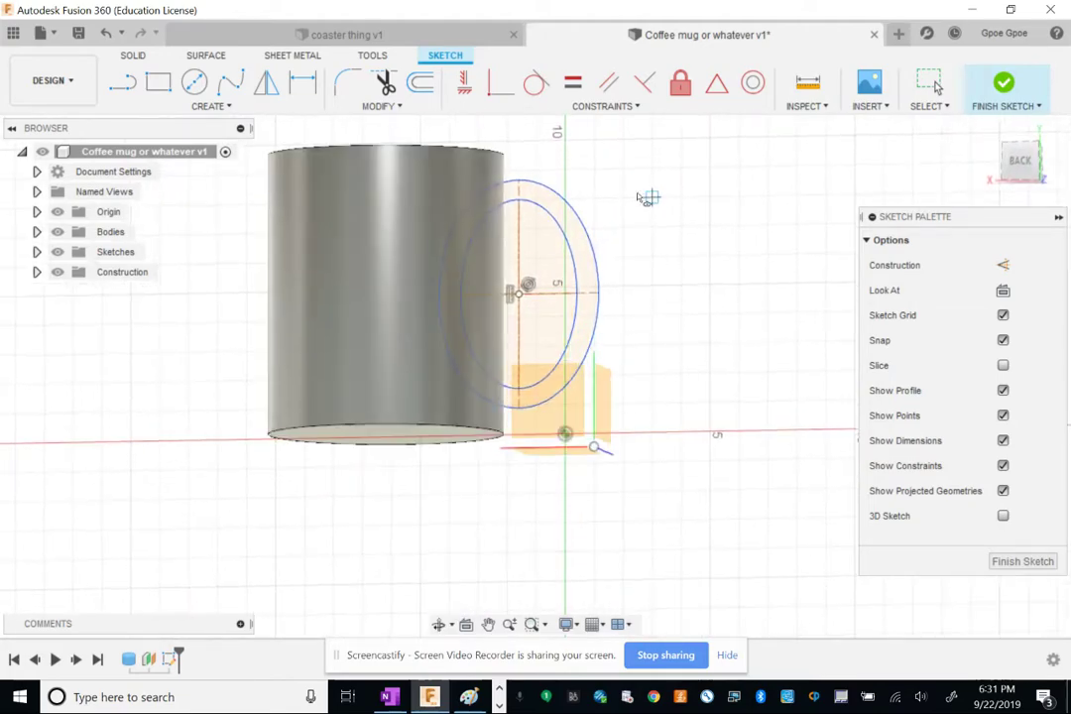
pyautogui.click(1004, 85)
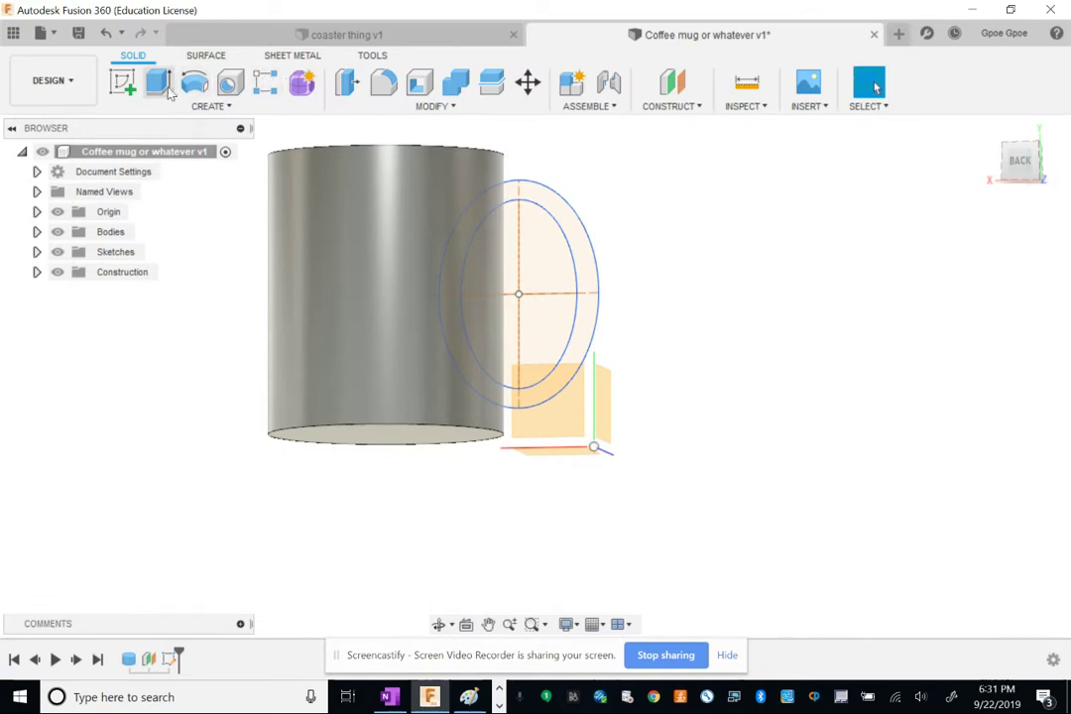
# Extrude the ring between the two ellipses -1 cm as a Join to form the handle.
pyautogui.click(159, 83)
pyautogui.click(569, 217)
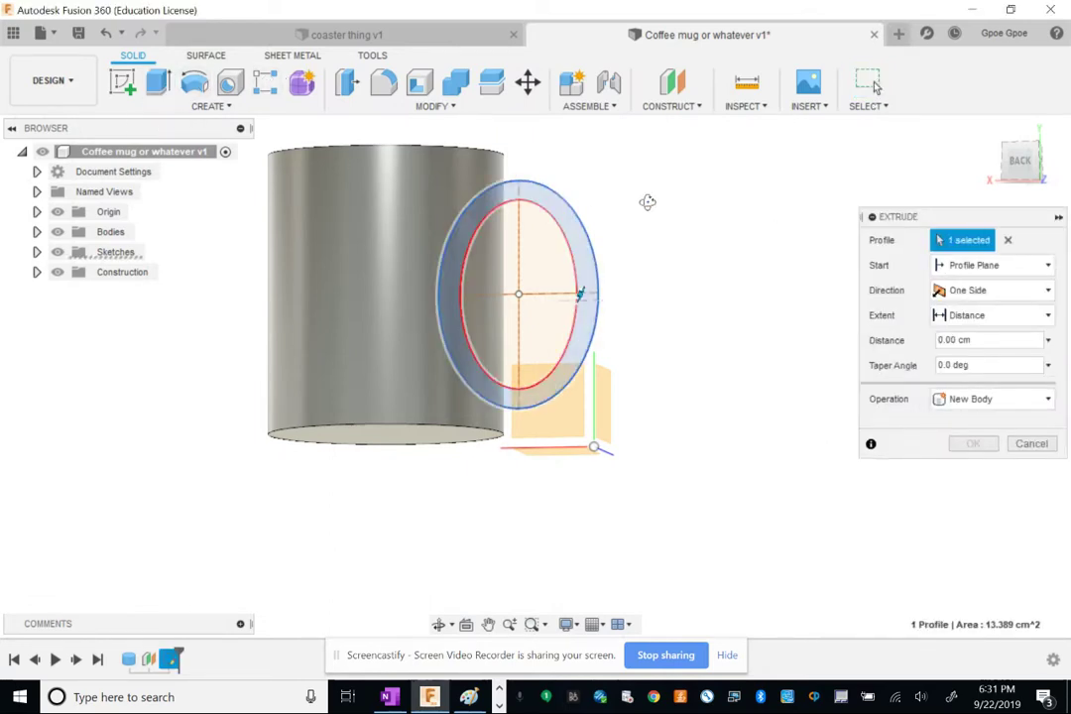
pyautogui.keyDown('shift'); pyautogui.moveTo(648, 203); pyautogui.dragTo(585, 269, button='middle'); pyautogui.keyUp('shift')
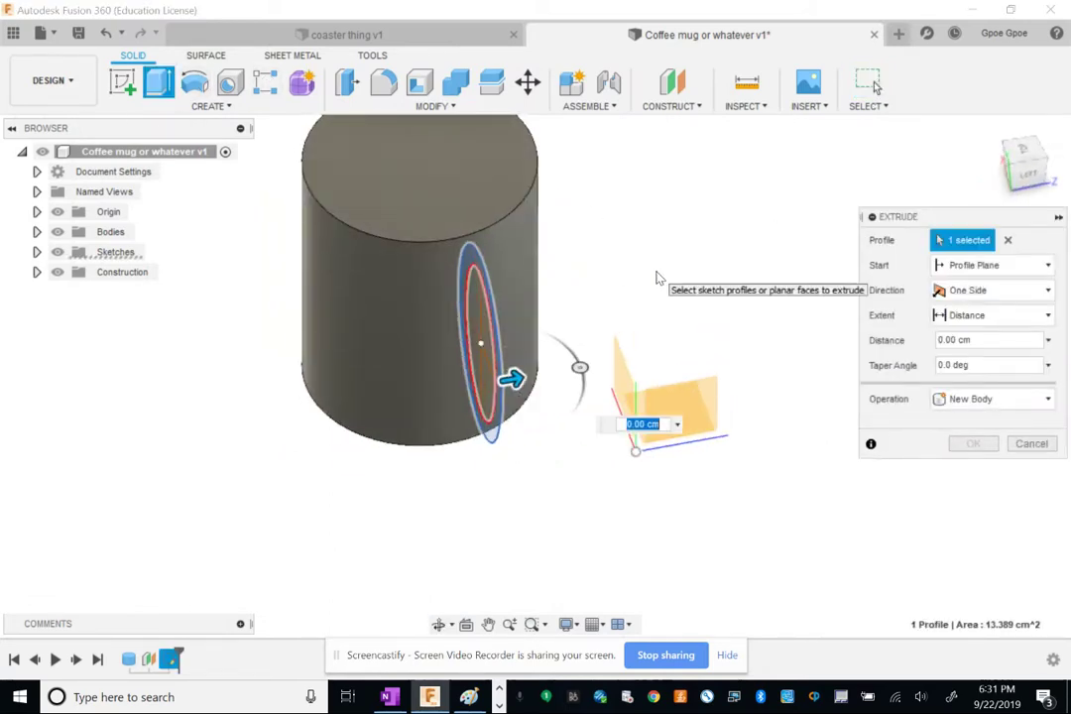
pyautogui.write('1')
pyautogui.keyDown('shift'); pyautogui.moveTo(557, 198); pyautogui.dragTo(875, 87, button='middle'); pyautogui.keyUp('shift')
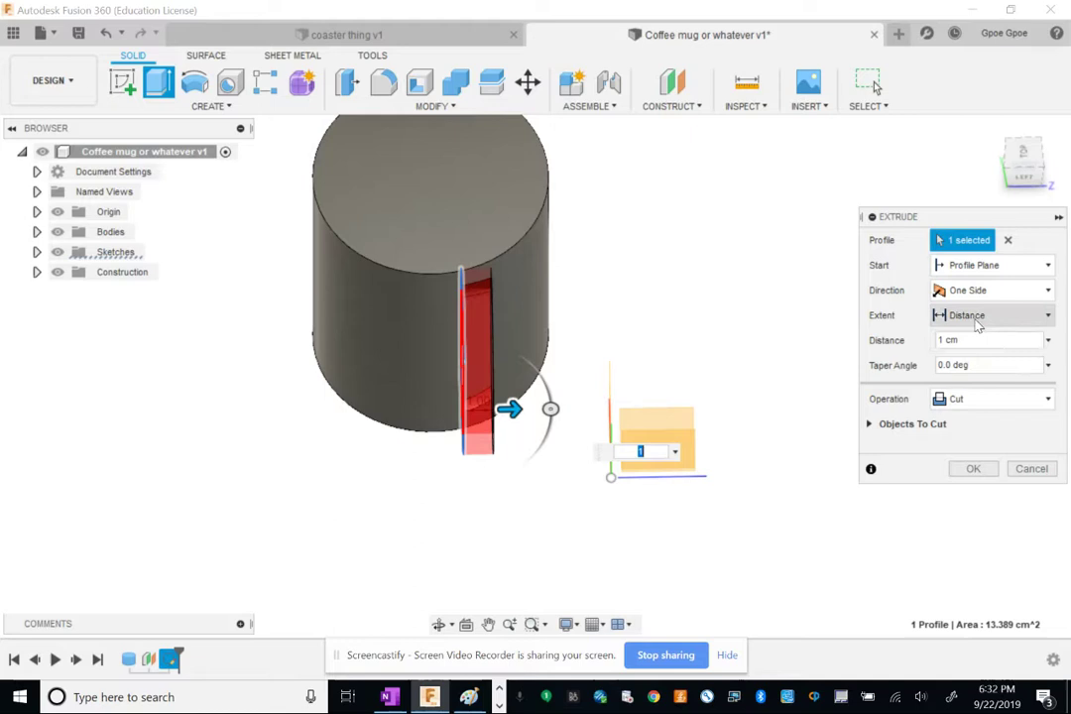
pyautogui.click(1045, 400)
pyautogui.click(1028, 424)
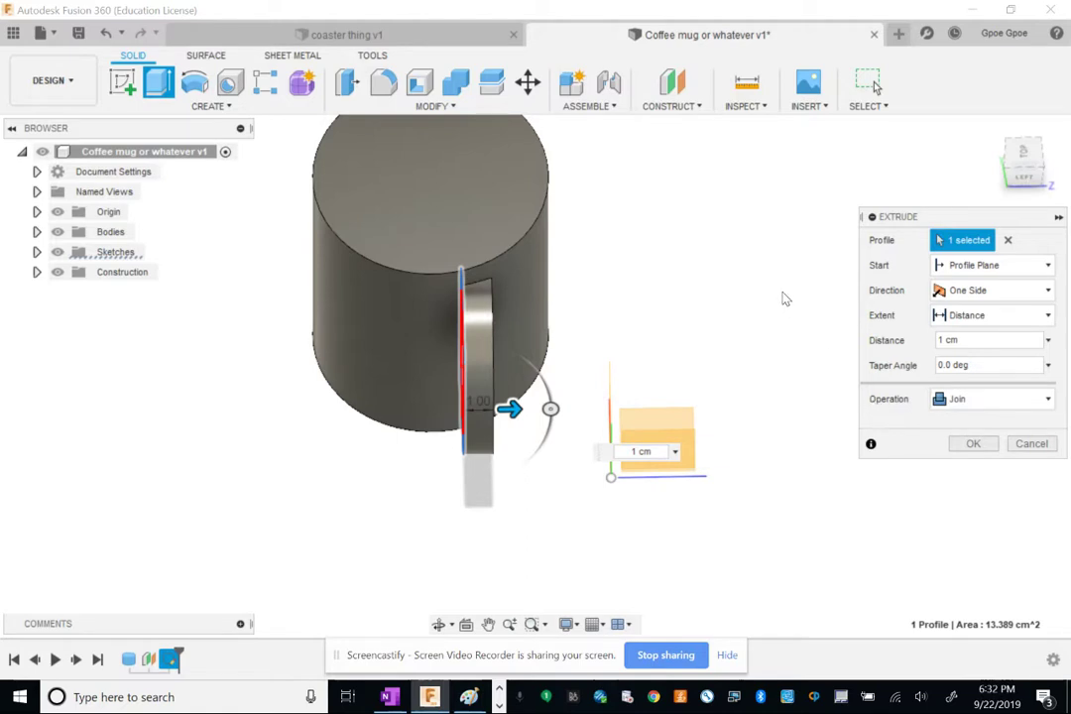
pyautogui.click(974, 292)
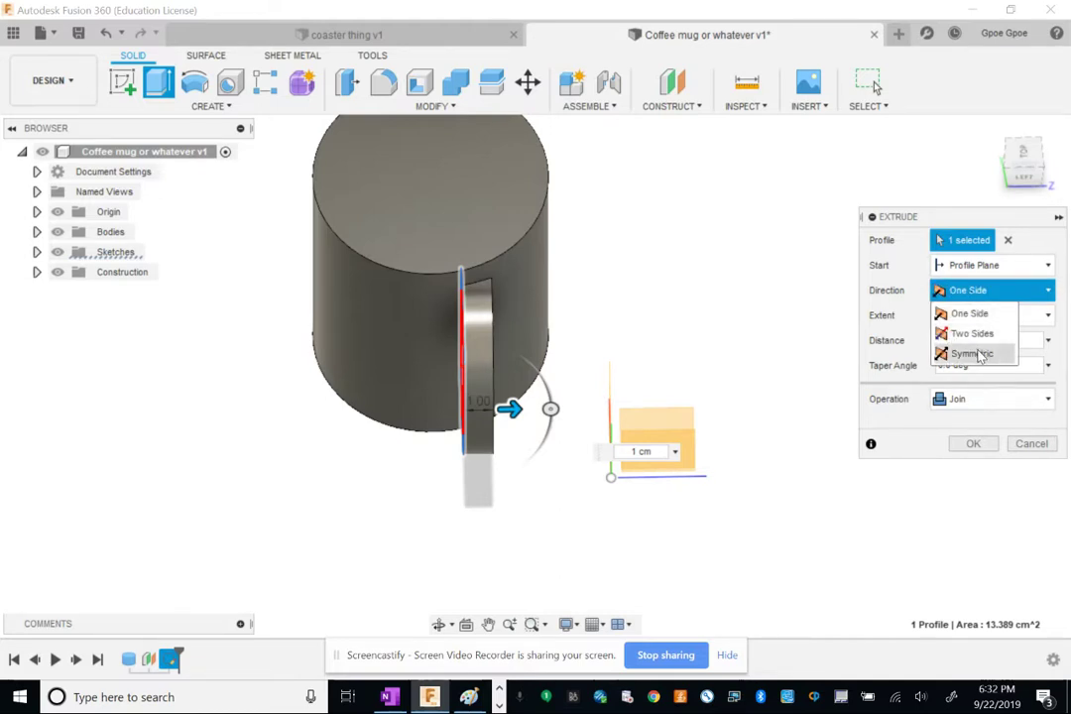
pyautogui.click(643, 453)
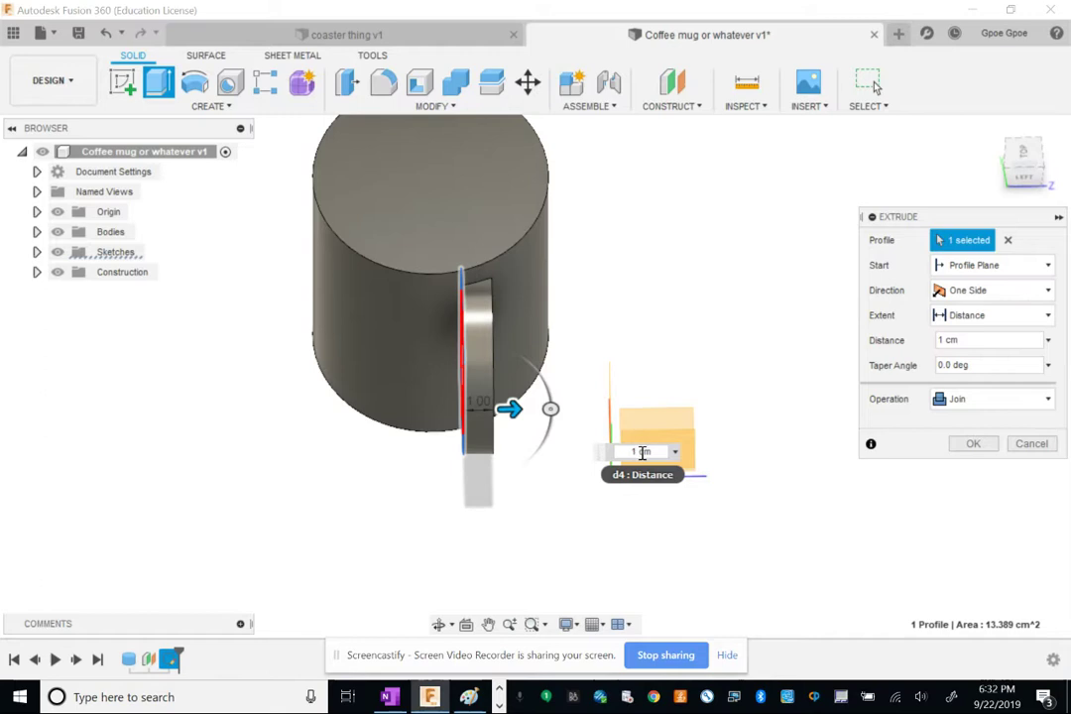
pyautogui.write('-')
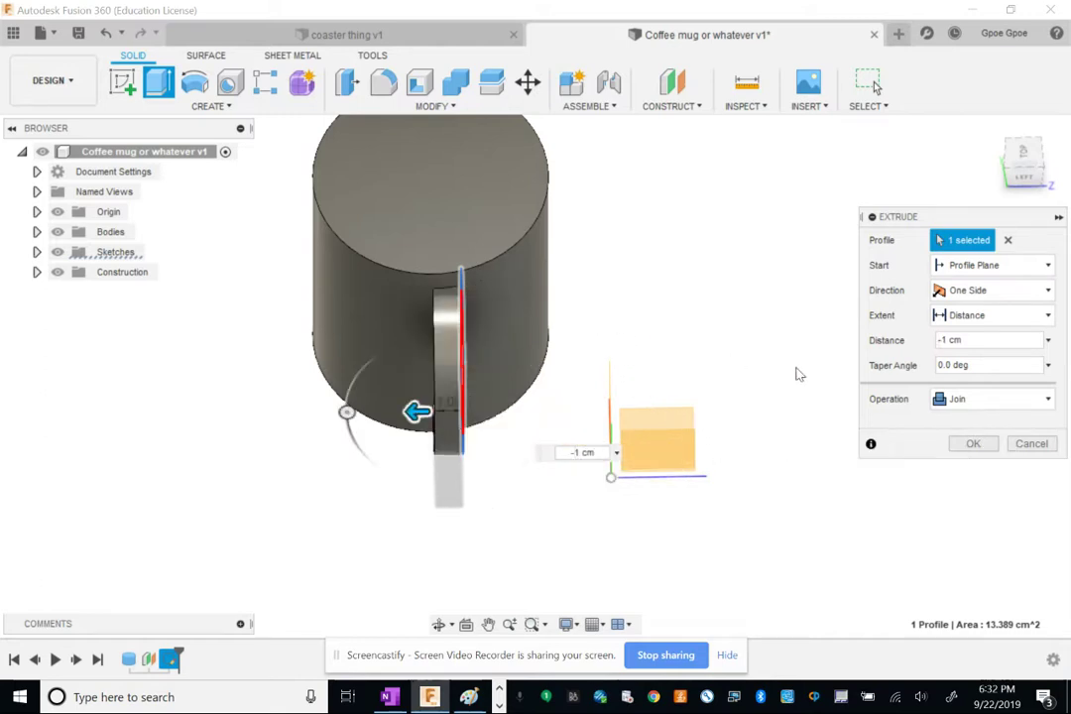
pyautogui.click(990, 446)
pyautogui.moveTo(617, 380)
pyautogui.keyDown('shift'); pyautogui.mouseDown(button='middle')
pyautogui.moveTo(641, 309)
pyautogui.moveTo(625, 326)
pyautogui.moveTo(617, 407)
pyautogui.moveTo(629, 345)
pyautogui.moveTo(625, 357)
pyautogui.mouseUp(button='middle'); pyautogui.keyUp('shift')
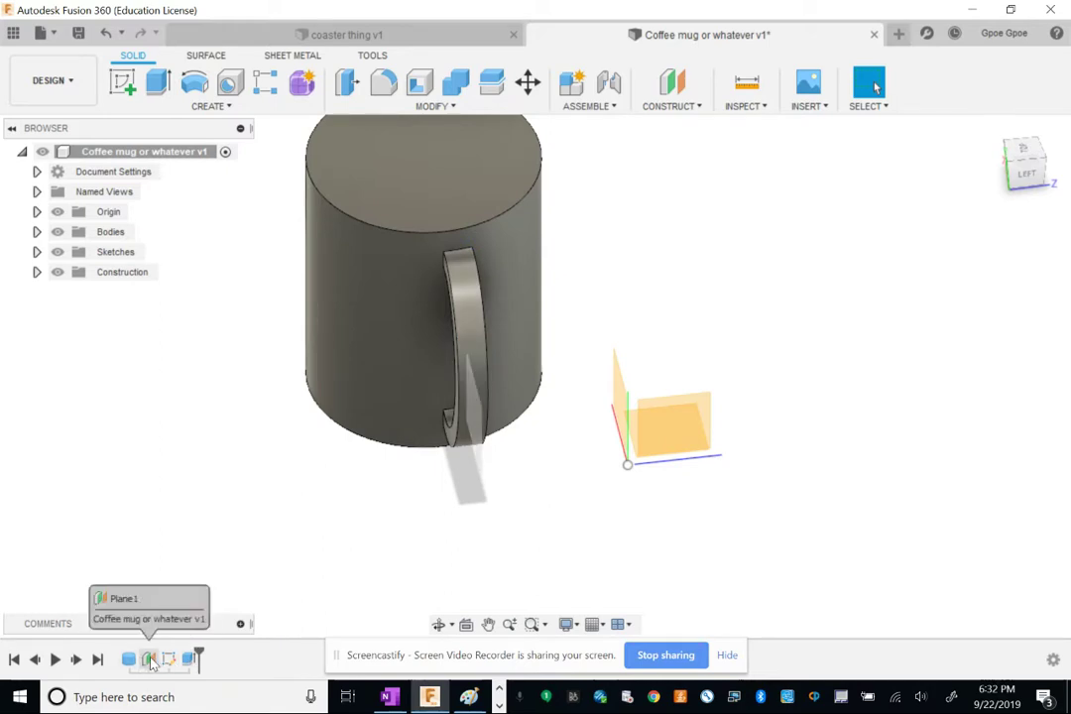
# Edit the Plane1 feature's offset distance to -5.2 cm to reseat the handle.
pyautogui.rightClick(151, 662)
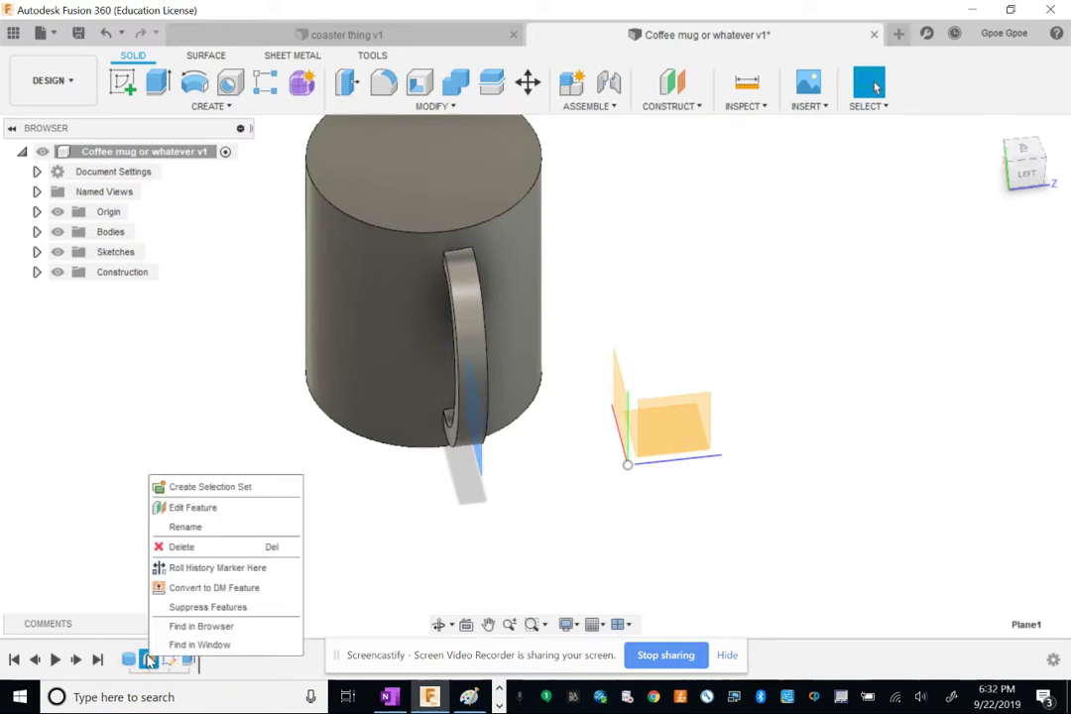
pyautogui.click(209, 508)
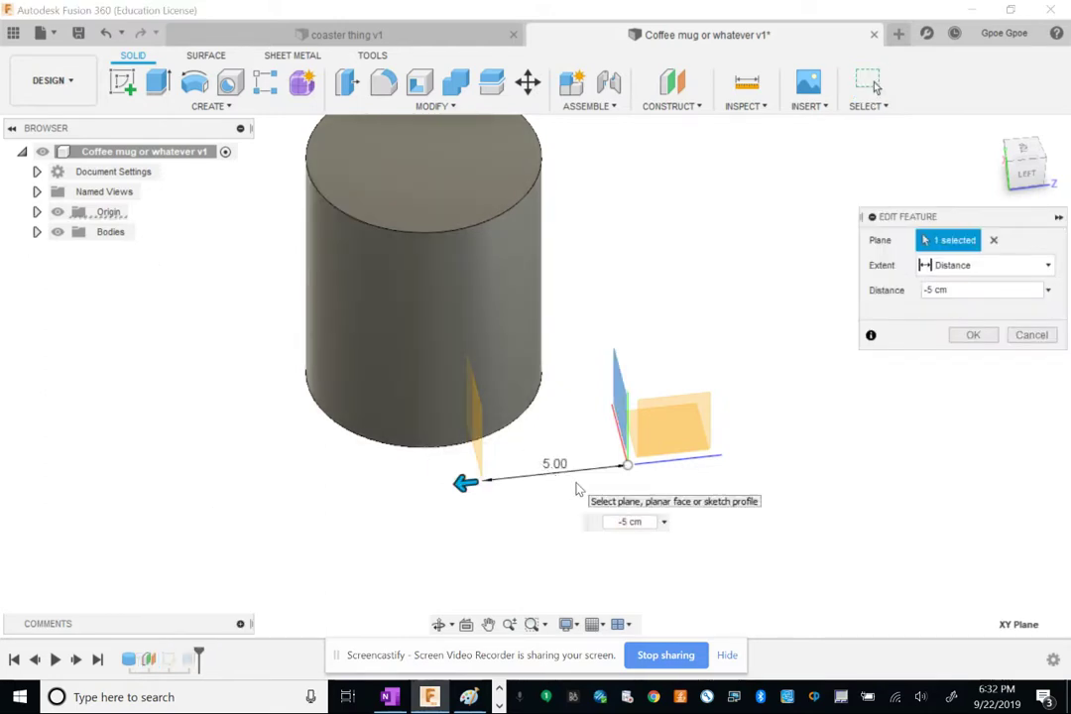
pyautogui.press('Return')
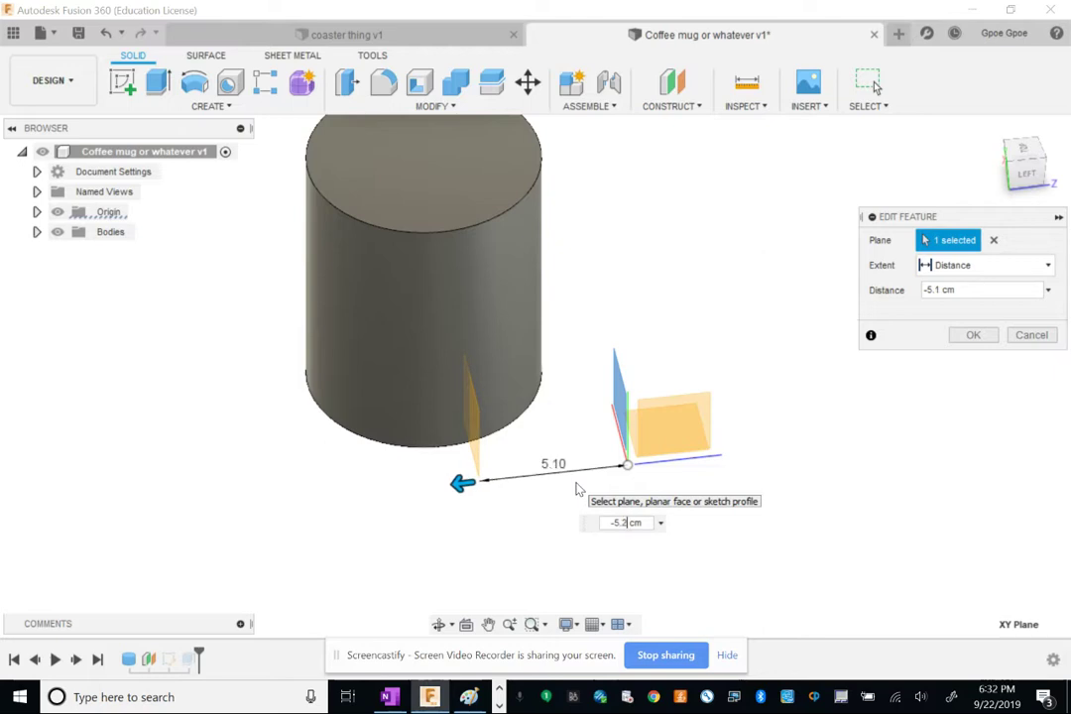
pyautogui.press('Return')
pyautogui.press('Return')
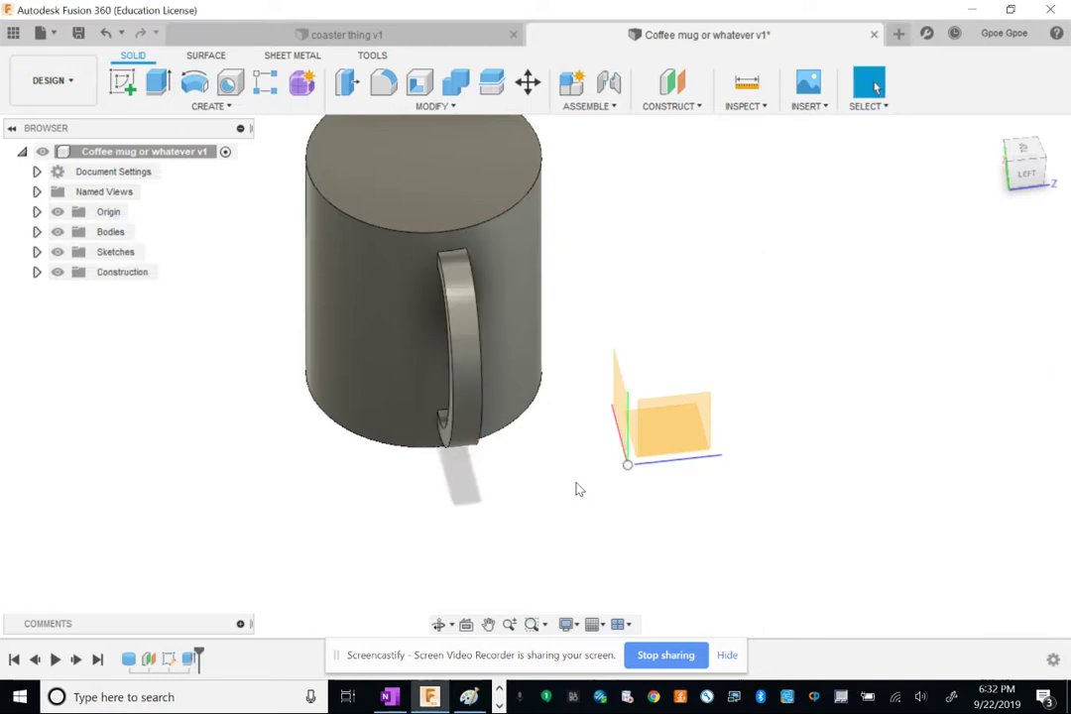
pyautogui.moveTo(577, 488)
pyautogui.keyDown('shift'); pyautogui.mouseDown(button='middle')
pyautogui.moveTo(544, 322)
pyautogui.moveTo(516, 359)
pyautogui.moveTo(529, 354)
pyautogui.mouseUp(button='middle'); pyautogui.keyUp('shift')
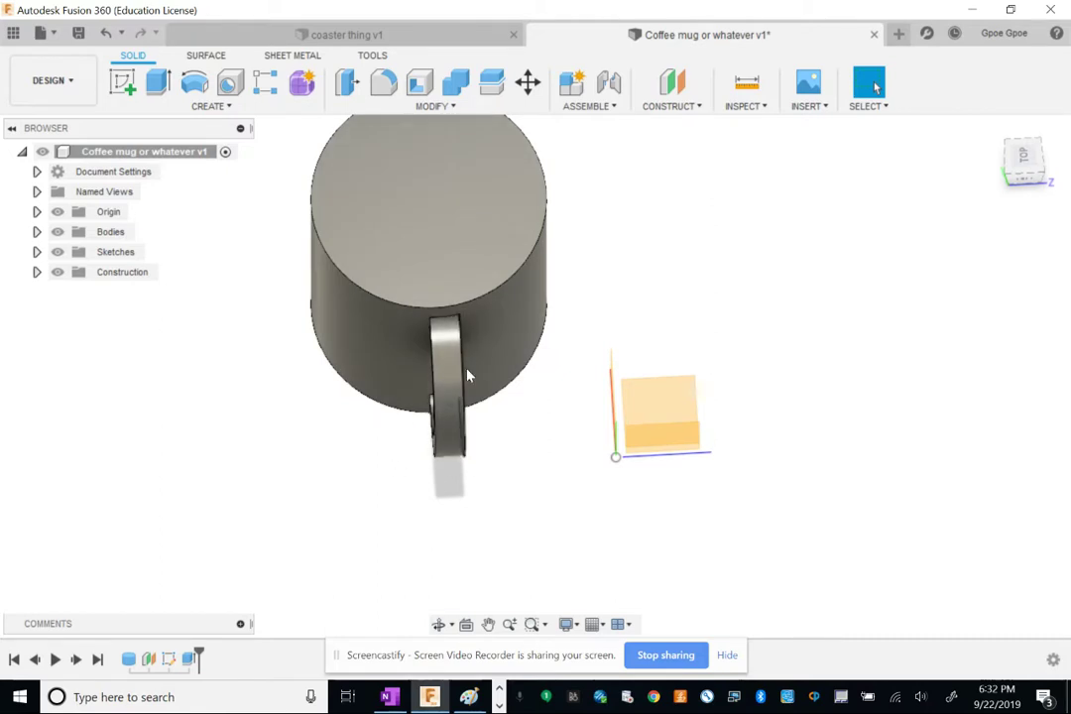
# Sketch a circle about 7.07 cm across, centred on the mug's top face just inside the rim.
pyautogui.keyDown('shift'); pyautogui.moveTo(490, 473); pyautogui.dragTo(537, 407, button='middle'); pyautogui.keyUp('shift')
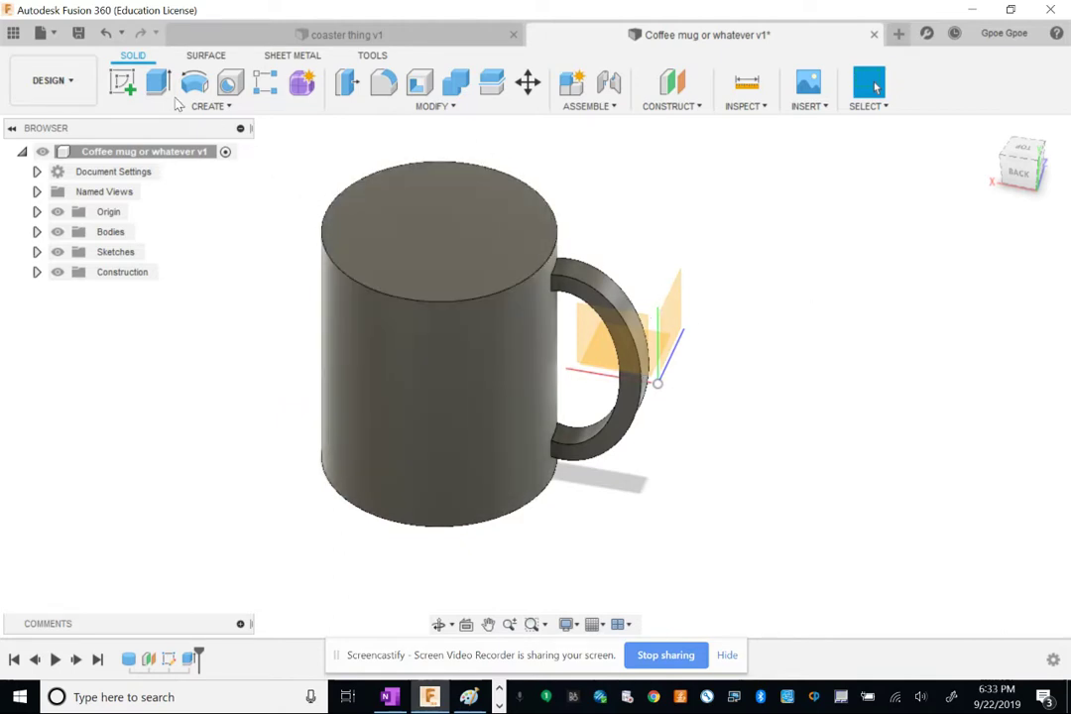
pyautogui.click(123, 84)
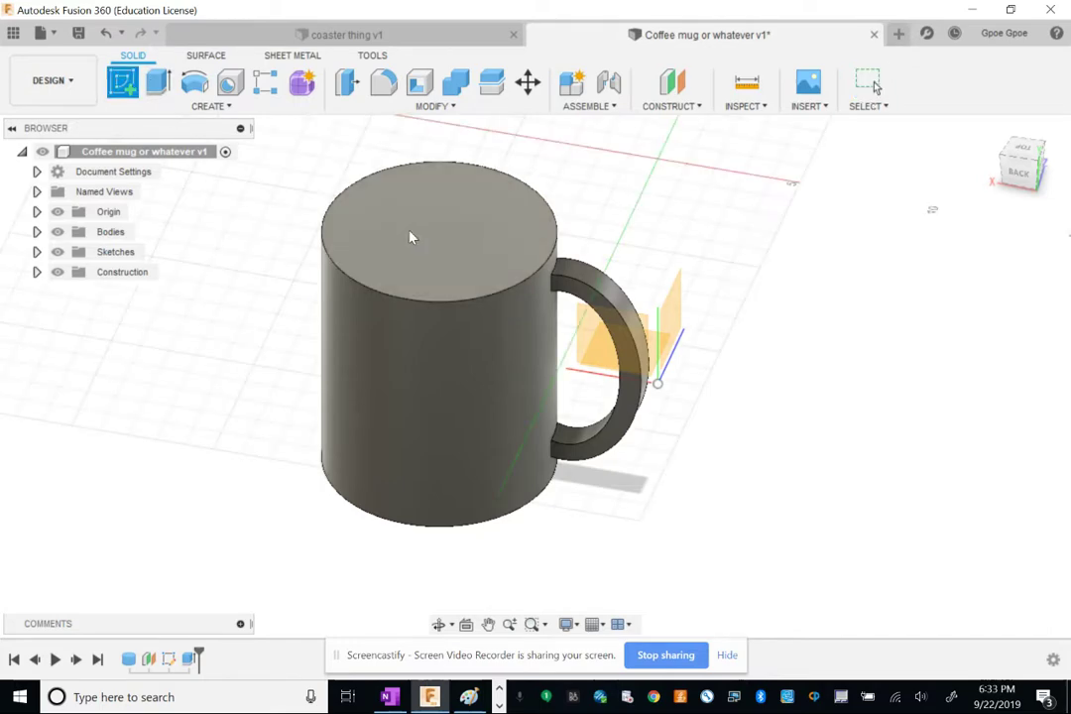
pyautogui.click(485, 289)
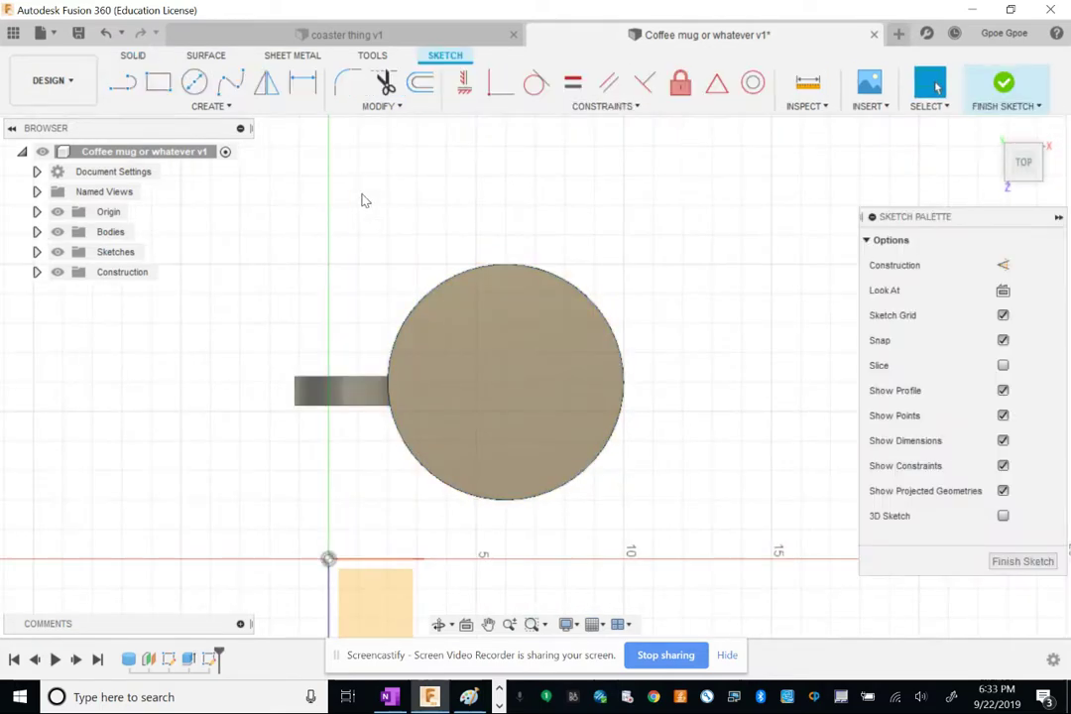
pyautogui.press('c')
pyautogui.click(505, 383)
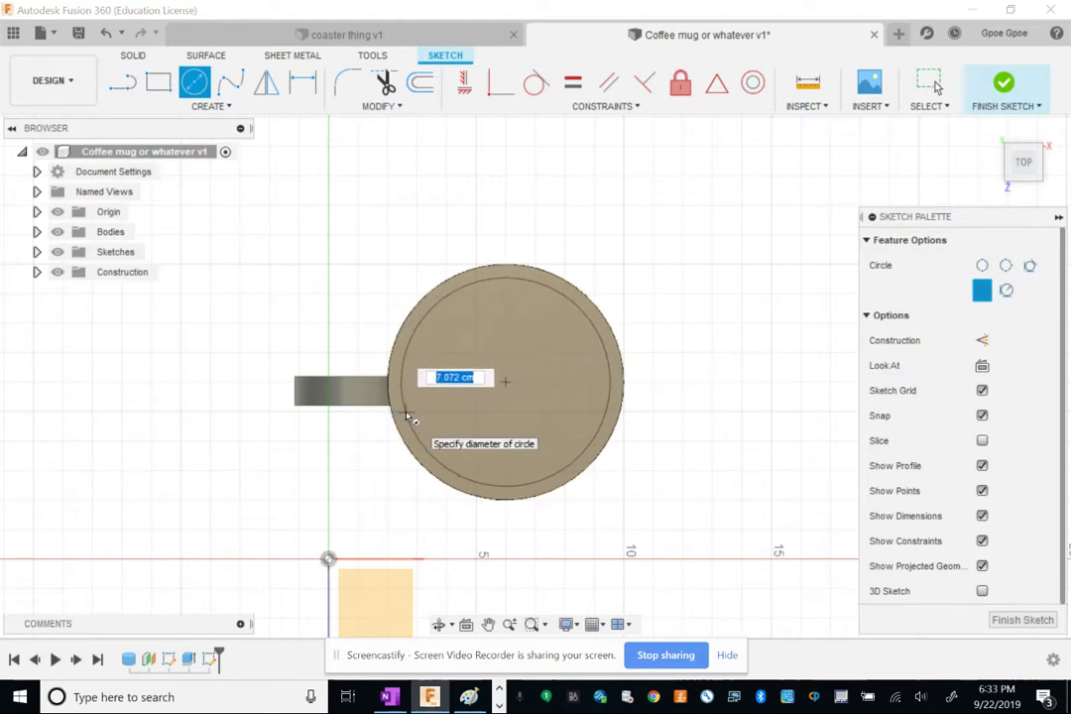
pyautogui.click(410, 418)
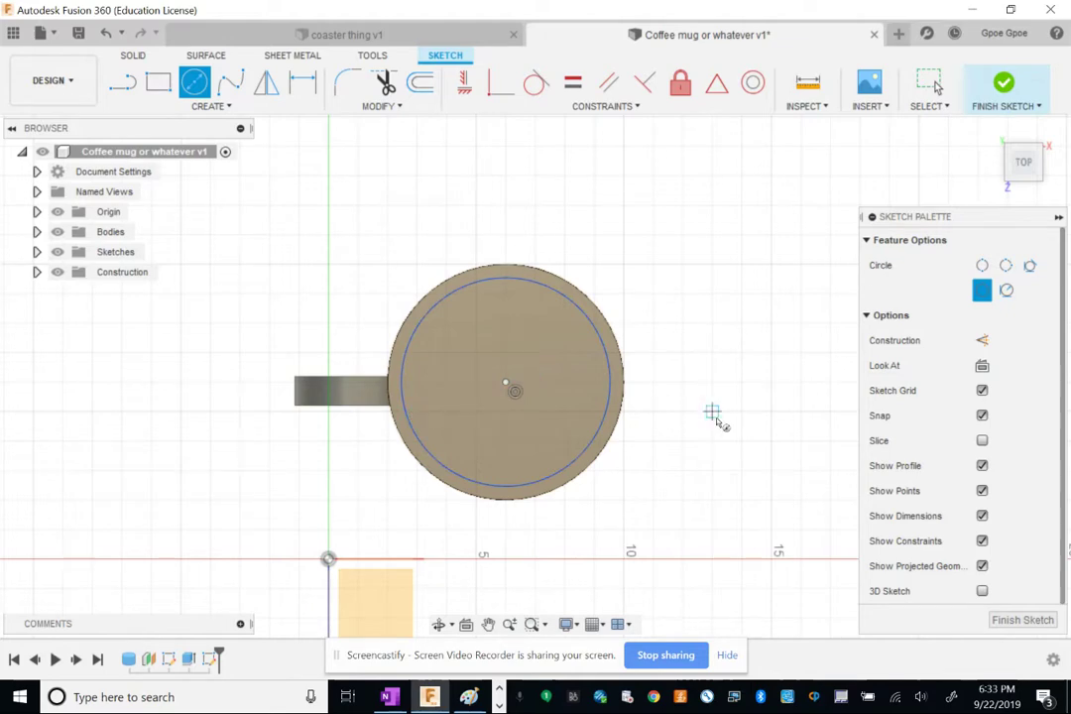
pyautogui.click(1003, 84)
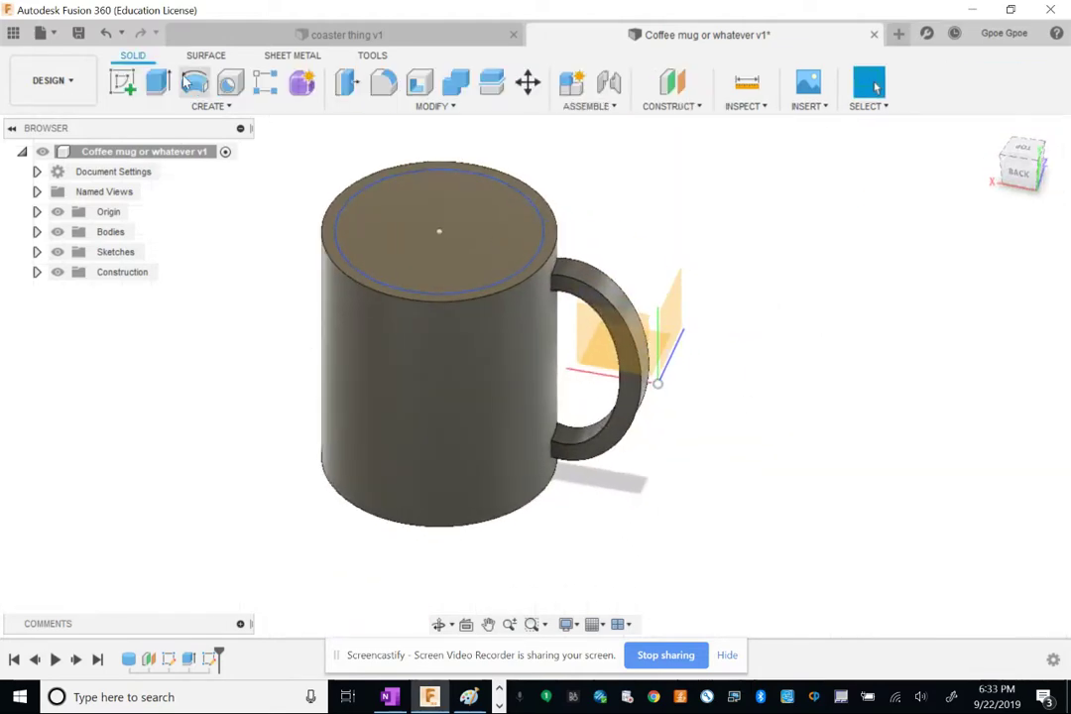
pyautogui.click(159, 83)
# Cut the inner circle 9 cm down into the body, leaving thin mug walls.
pyautogui.click(433, 240)
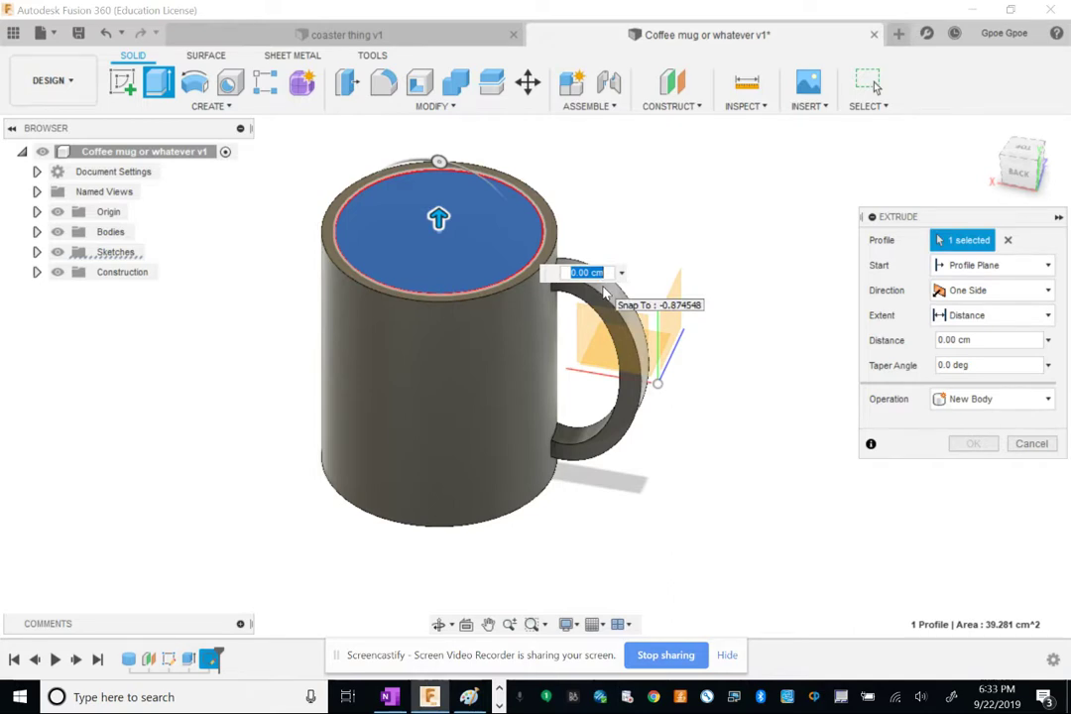
pyautogui.write('9')
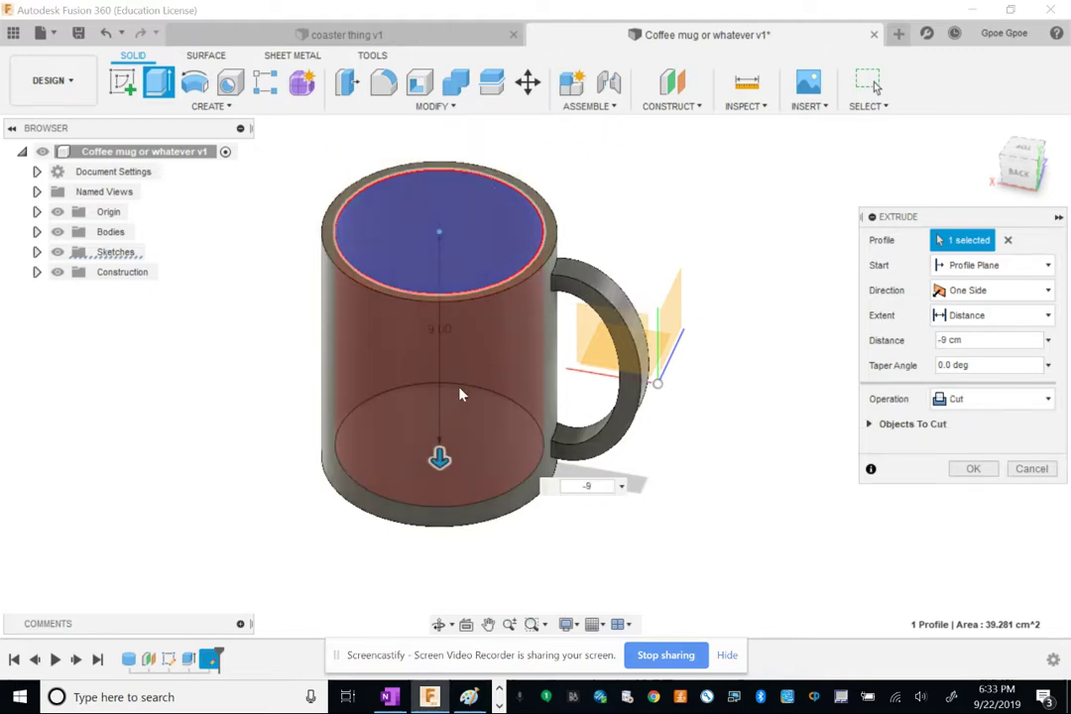
pyautogui.keyDown('shift'); pyautogui.moveTo(462, 395); pyautogui.dragTo(472, 346, button='middle'); pyautogui.keyUp('shift')
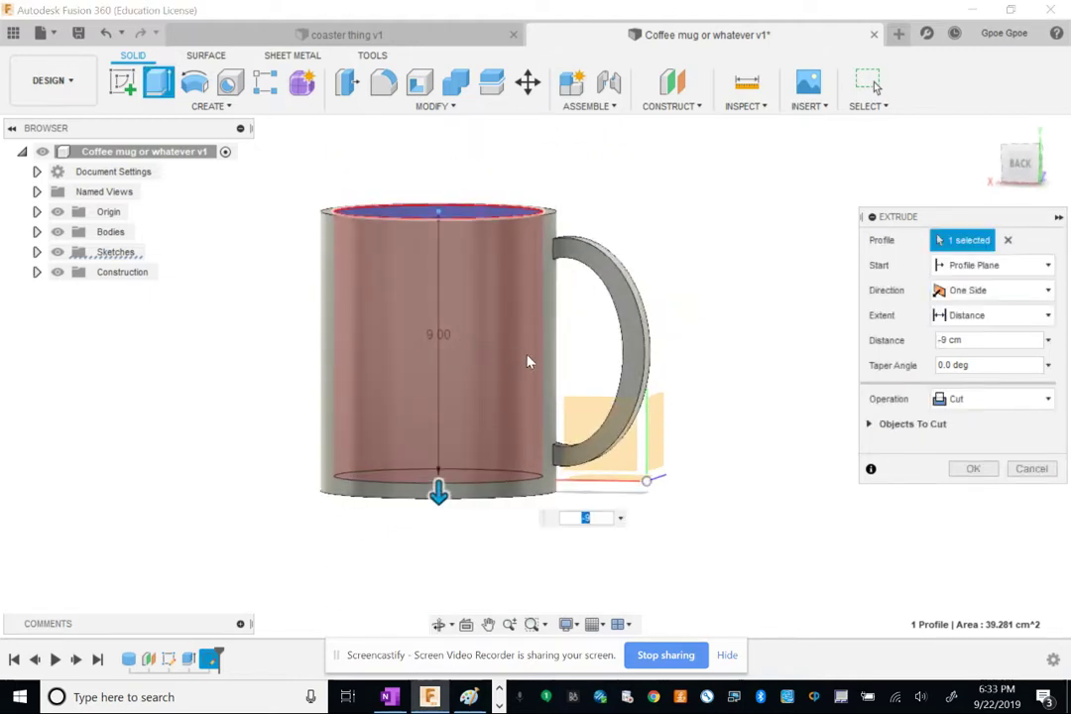
pyautogui.click(974, 467)
pyautogui.moveTo(713, 232)
pyautogui.keyDown('shift'); pyautogui.mouseDown(button='middle')
pyautogui.moveTo(670, 263)
pyautogui.moveTo(602, 254)
pyautogui.moveTo(512, 210)
pyautogui.moveTo(546, 181)
pyautogui.moveTo(638, 198)
pyautogui.moveTo(696, 227)
pyautogui.moveTo(699, 248)
pyautogui.mouseUp(button='middle'); pyautogui.keyUp('shift')
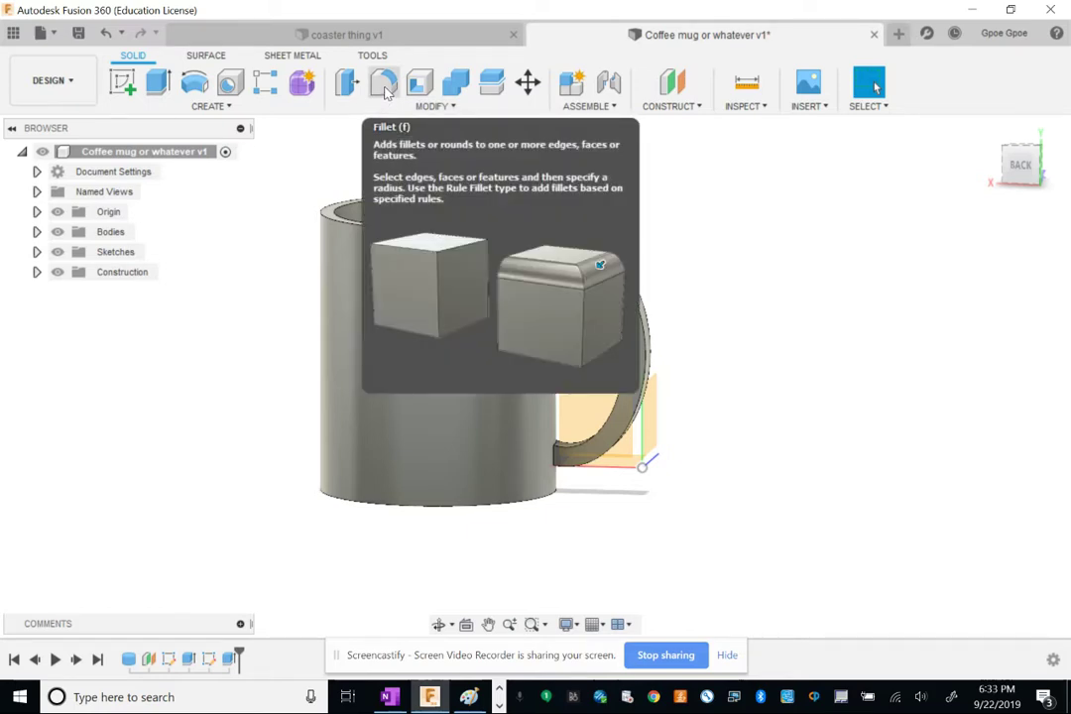
# Start a fillet on the mug's outer top rim edge with a 0.1 cm radius.
pyautogui.click(385, 86)
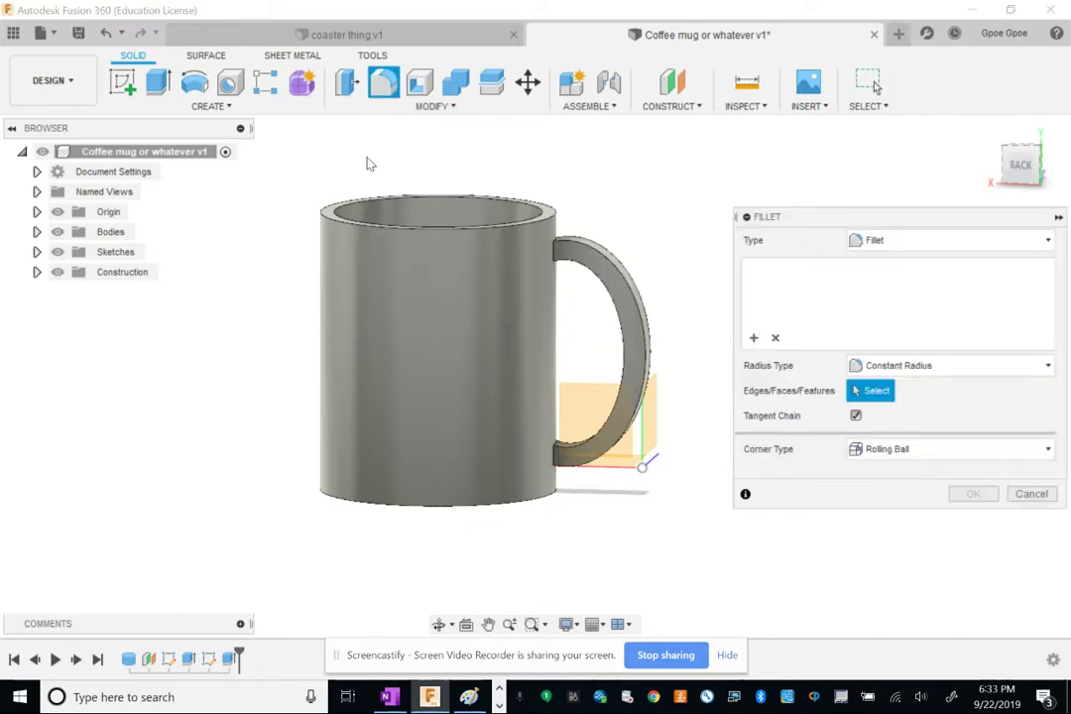
pyautogui.click(338, 199)
pyautogui.keyDown('shift'); pyautogui.moveTo(344, 173); pyautogui.dragTo(363, 202, button='middle'); pyautogui.keyUp('shift')
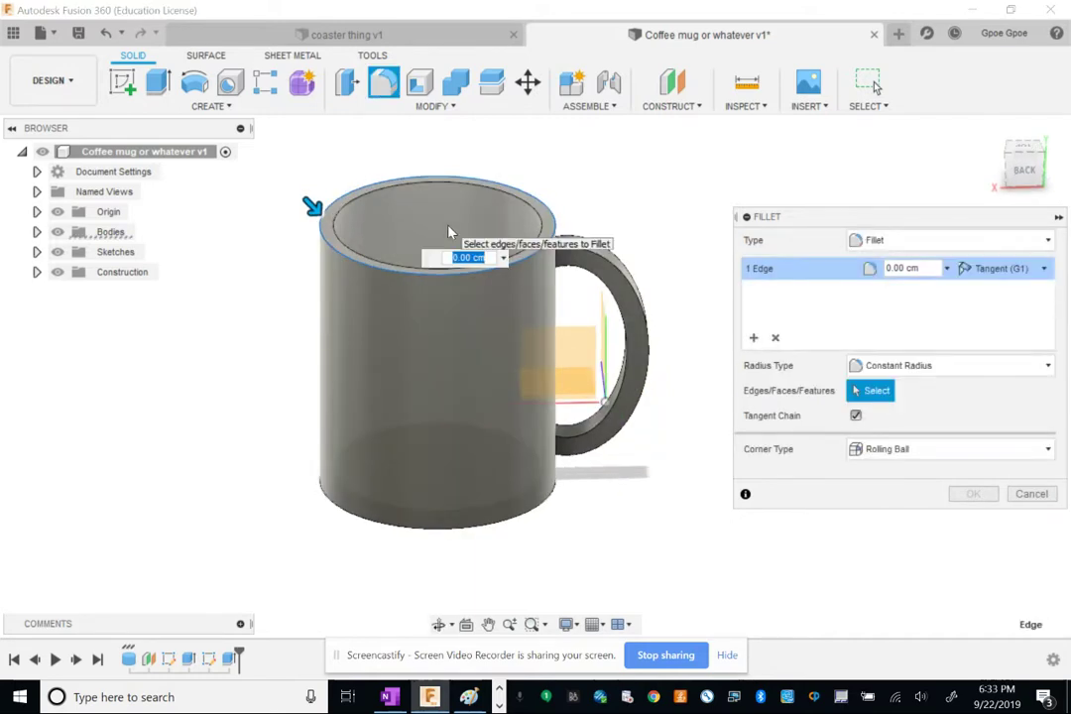
pyautogui.write('1')
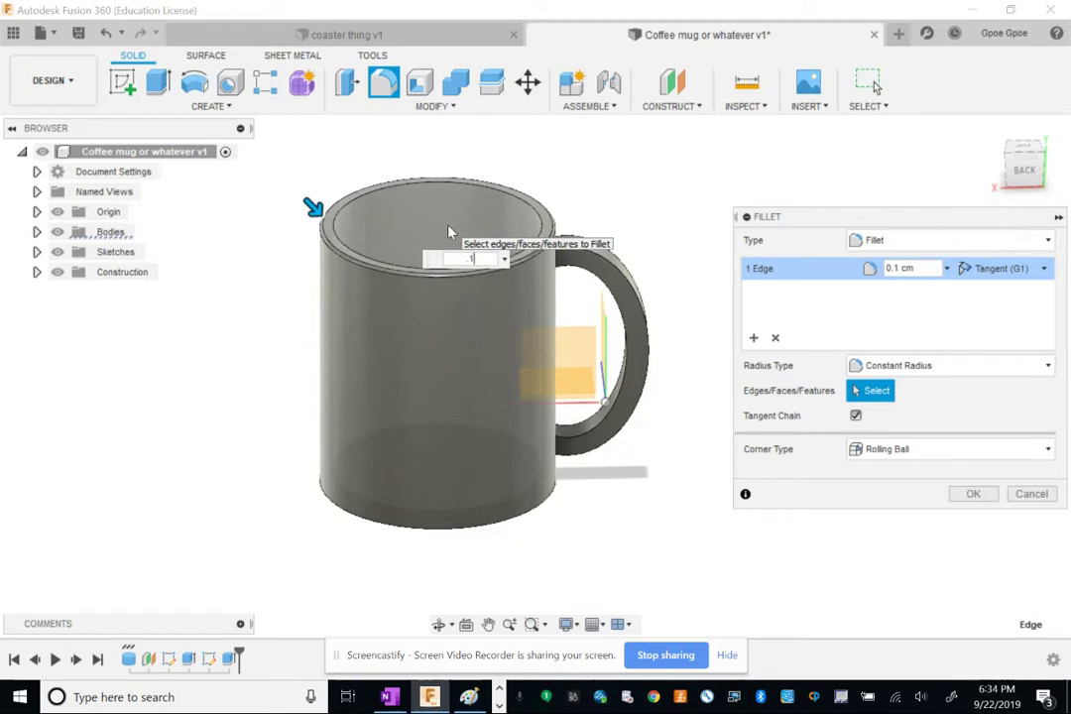
pyautogui.press('BackSpace')
pyautogui.write('2')
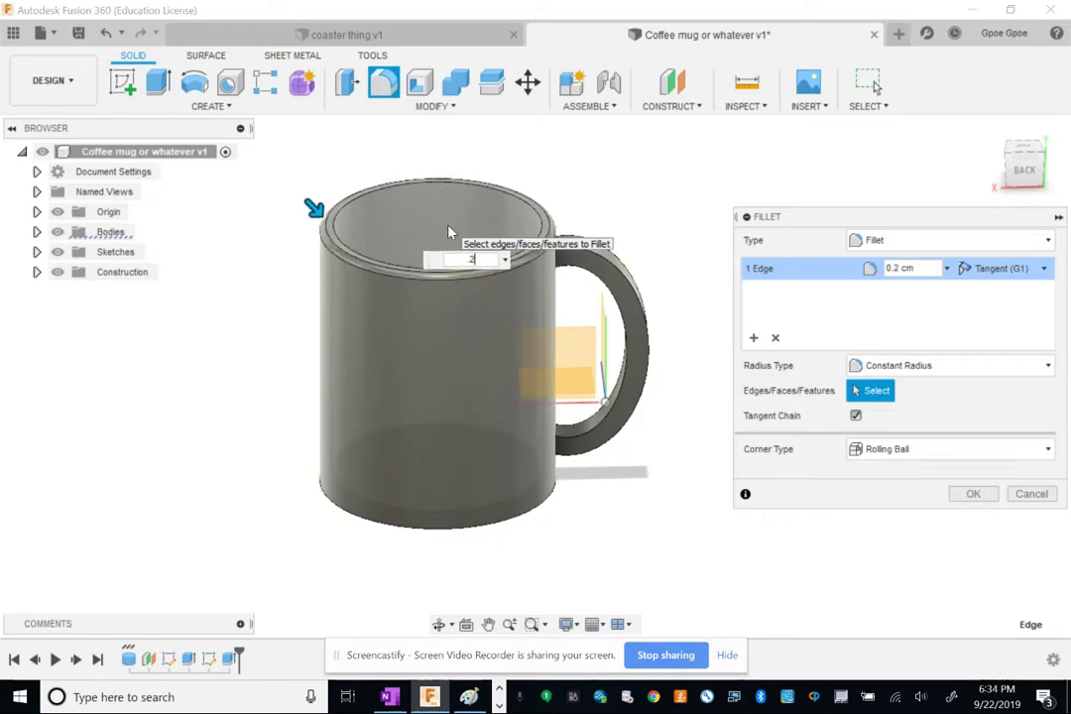
pyautogui.press('BackSpace')
pyautogui.write('1')
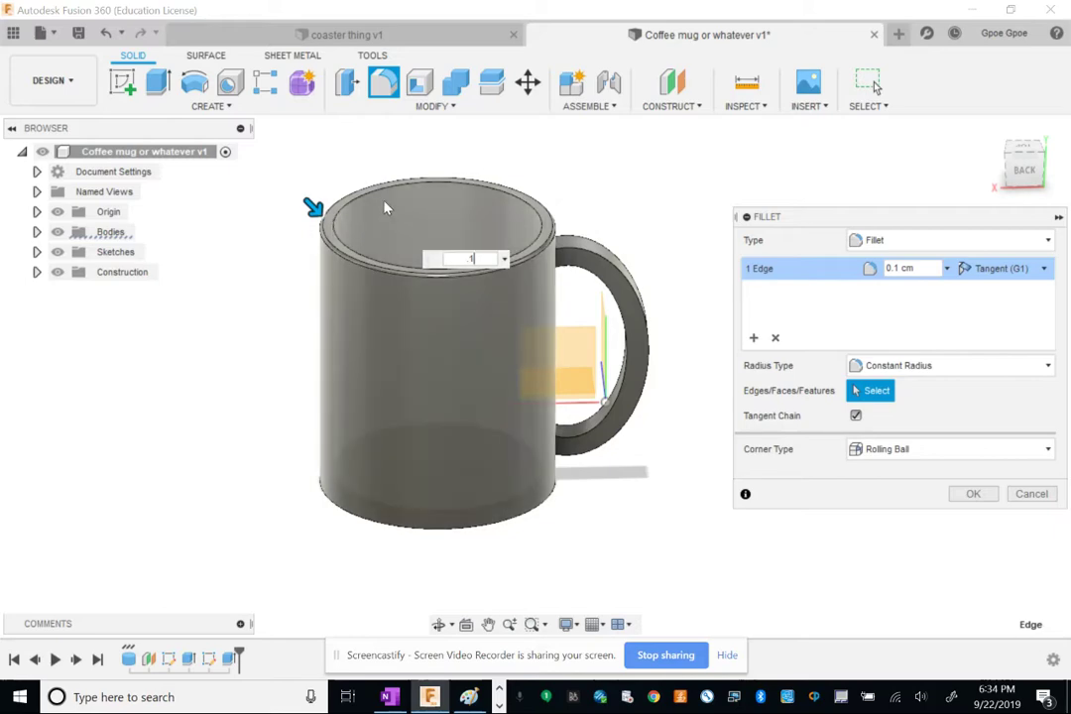
pyautogui.scroll(6, 387, 208)
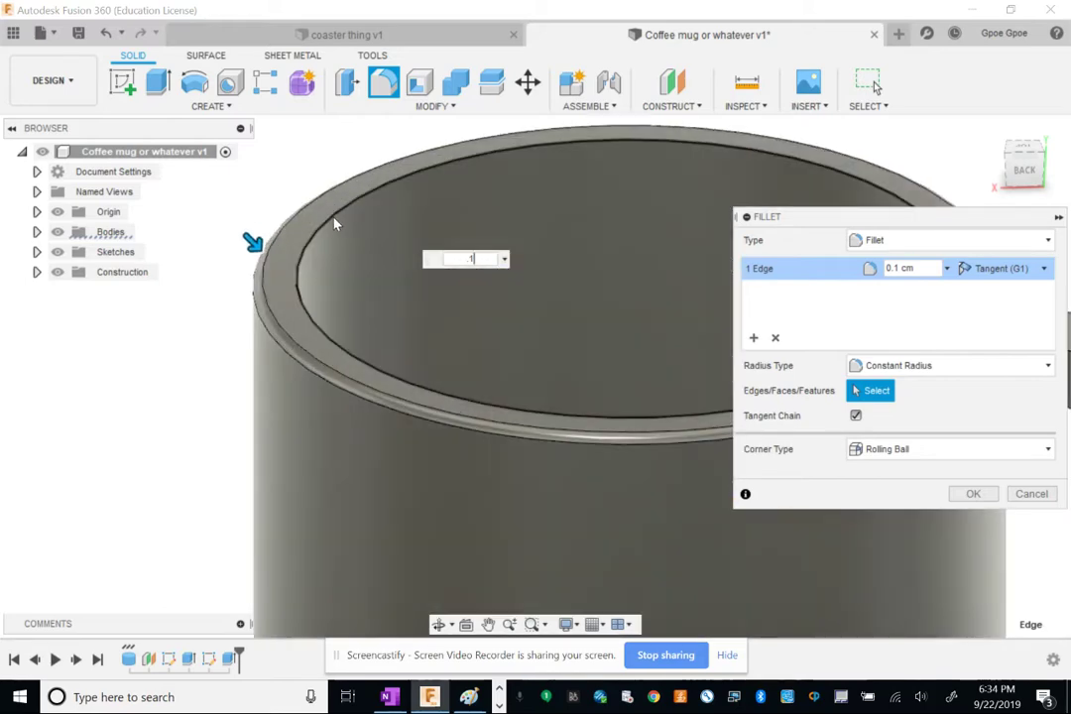
pyautogui.press('Return')
# Check the rim from several angles and apply the outer rim fillet.
pyautogui.moveTo(335, 278)
pyautogui.keyDown('shift'); pyautogui.mouseDown(button='middle')
pyautogui.moveTo(342, 270)
pyautogui.moveTo(337, 296)
pyautogui.mouseUp(button='middle'); pyautogui.keyUp('shift')
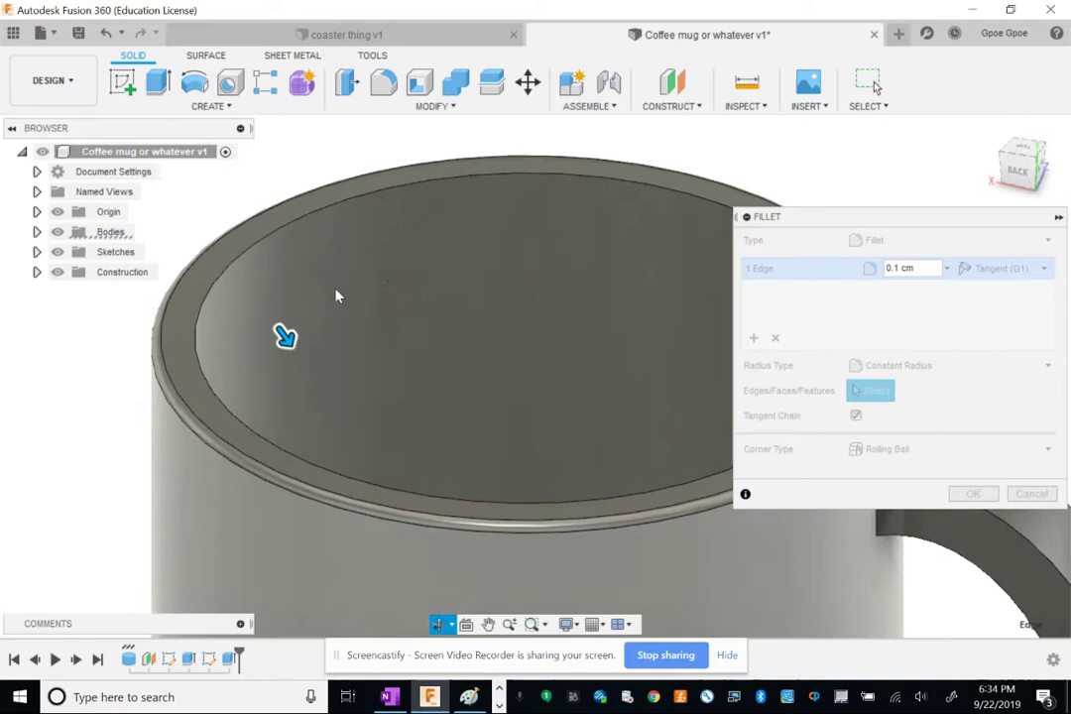
pyautogui.keyDown('shift'); pyautogui.moveTo(281, 335); pyautogui.dragTo(257, 380, button='middle'); pyautogui.keyUp('shift')
pyautogui.scroll(-5, 303, 342)
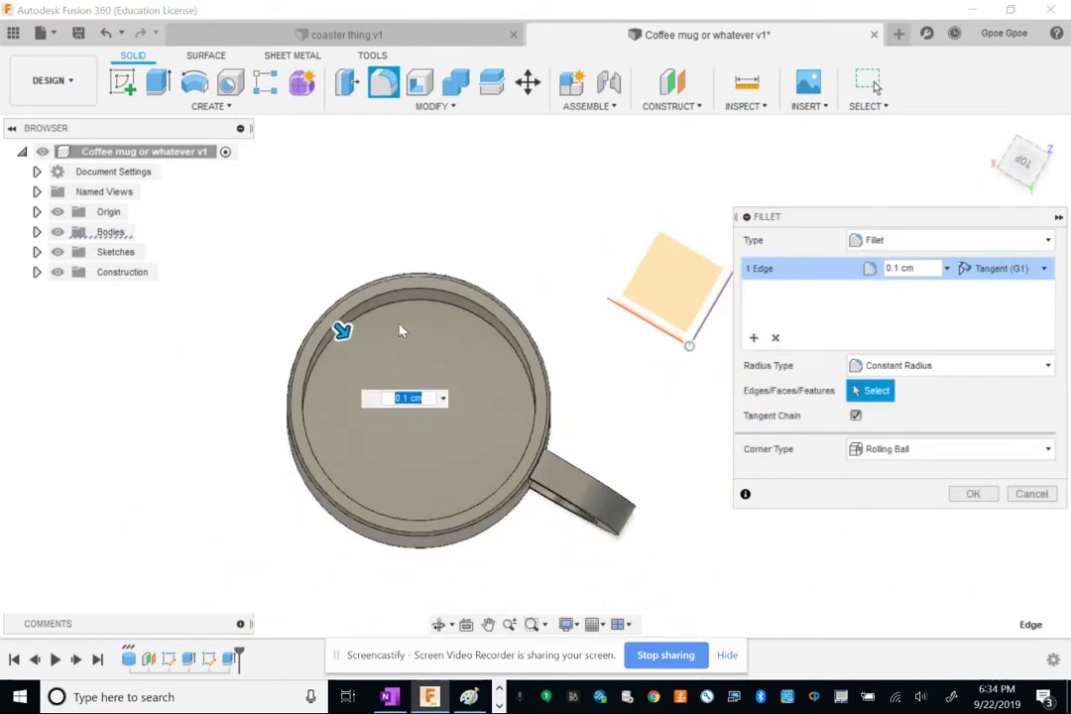
pyautogui.scroll(8, 268, 338)
pyautogui.keyDown('shift'); pyautogui.moveTo(380, 254); pyautogui.dragTo(385, 186, button='middle'); pyautogui.keyUp('shift')
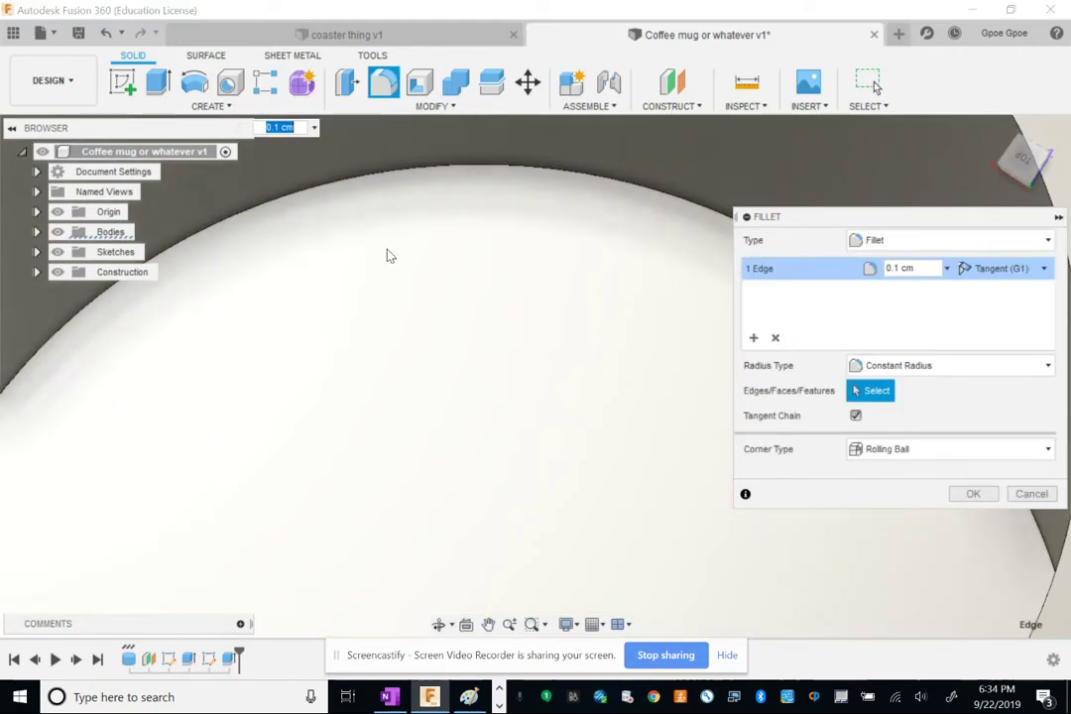
pyautogui.moveTo(389, 254)
pyautogui.keyDown('shift'); pyautogui.mouseDown(button='middle')
pyautogui.moveTo(380, 249)
pyautogui.moveTo(392, 266)
pyautogui.mouseUp(button='middle'); pyautogui.keyUp('shift')
pyautogui.scroll(-5, 315, 220)
pyautogui.keyDown('shift'); pyautogui.moveTo(316, 220); pyautogui.dragTo(390, 229, button='middle'); pyautogui.keyUp('shift')
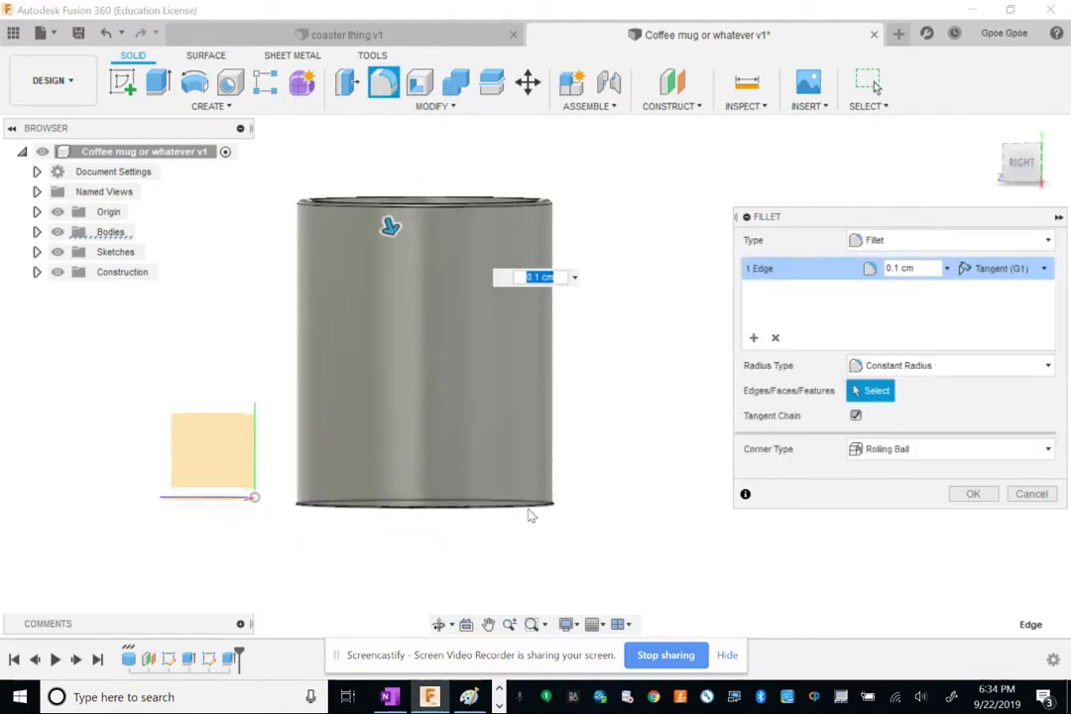
pyautogui.keyDown('shift'); pyautogui.moveTo(621, 394); pyautogui.dragTo(604, 393, button='middle'); pyautogui.keyUp('shift')
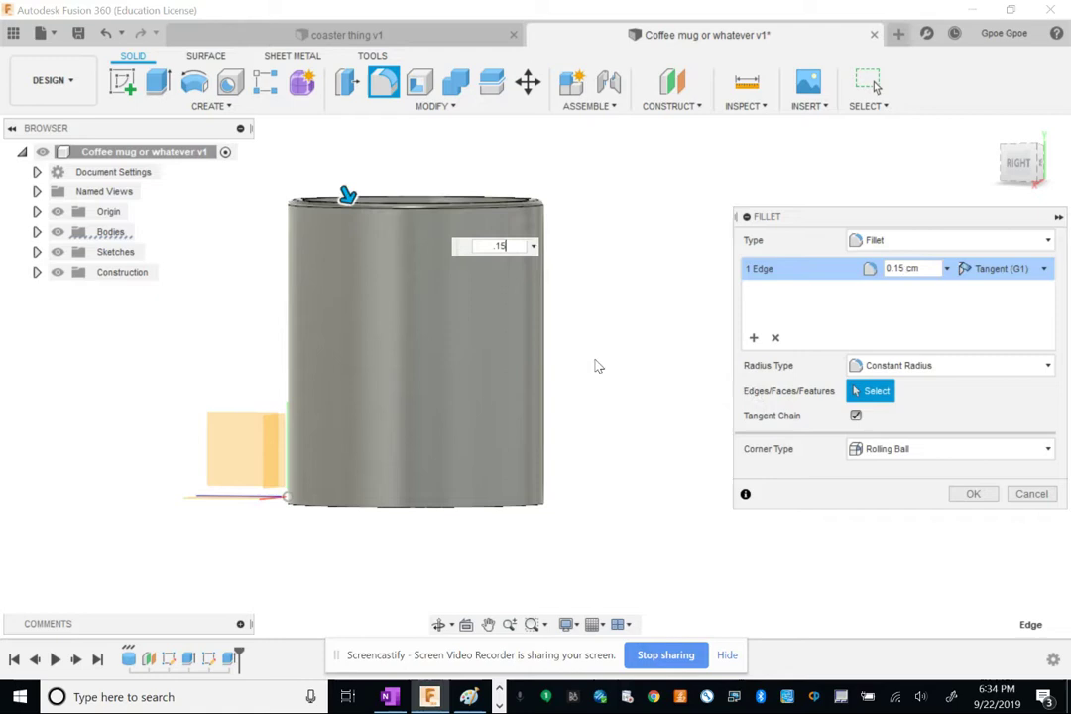
pyautogui.keyDown('shift'); pyautogui.moveTo(546, 263); pyautogui.dragTo(479, 307, button='middle'); pyautogui.keyUp('shift')
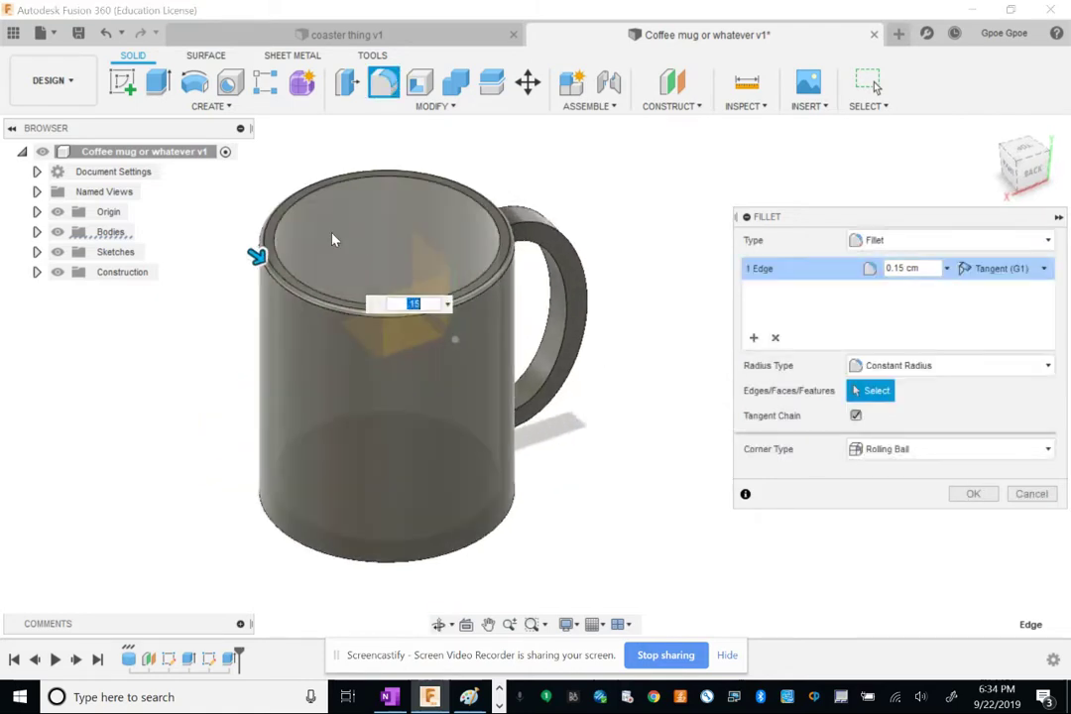
pyautogui.press('Return')
pyautogui.scroll(-2, 339, 230)
pyautogui.scroll(8, 339, 231)
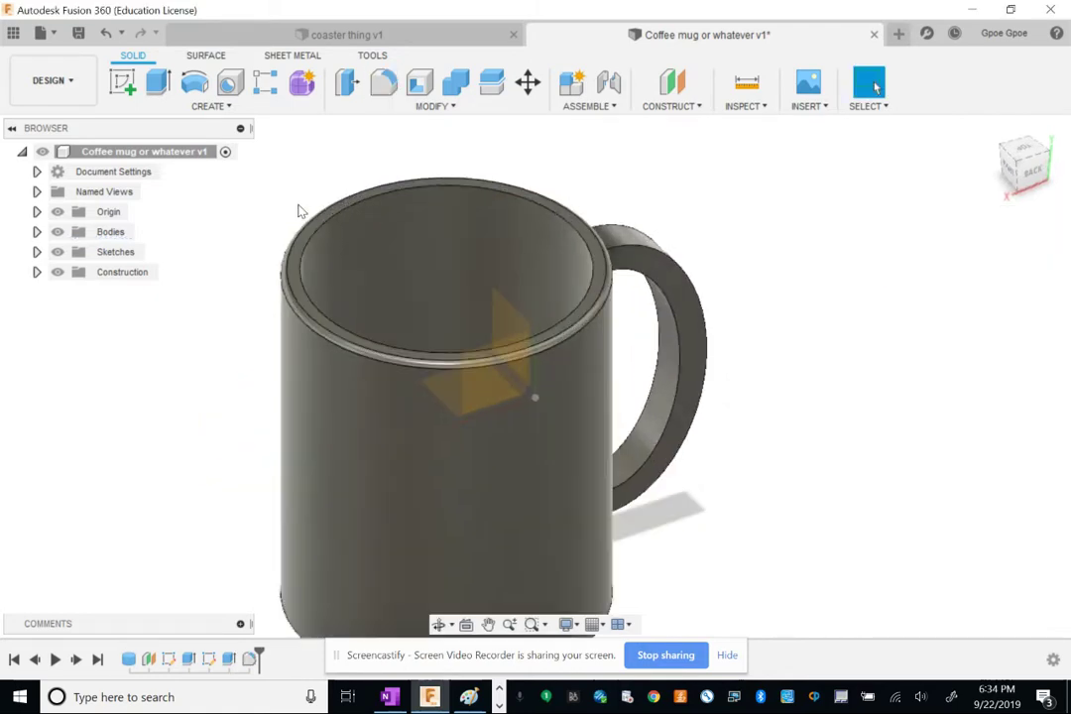
# Fillet the rim's inner edge with a 0.15 cm radius.
pyautogui.press('f')
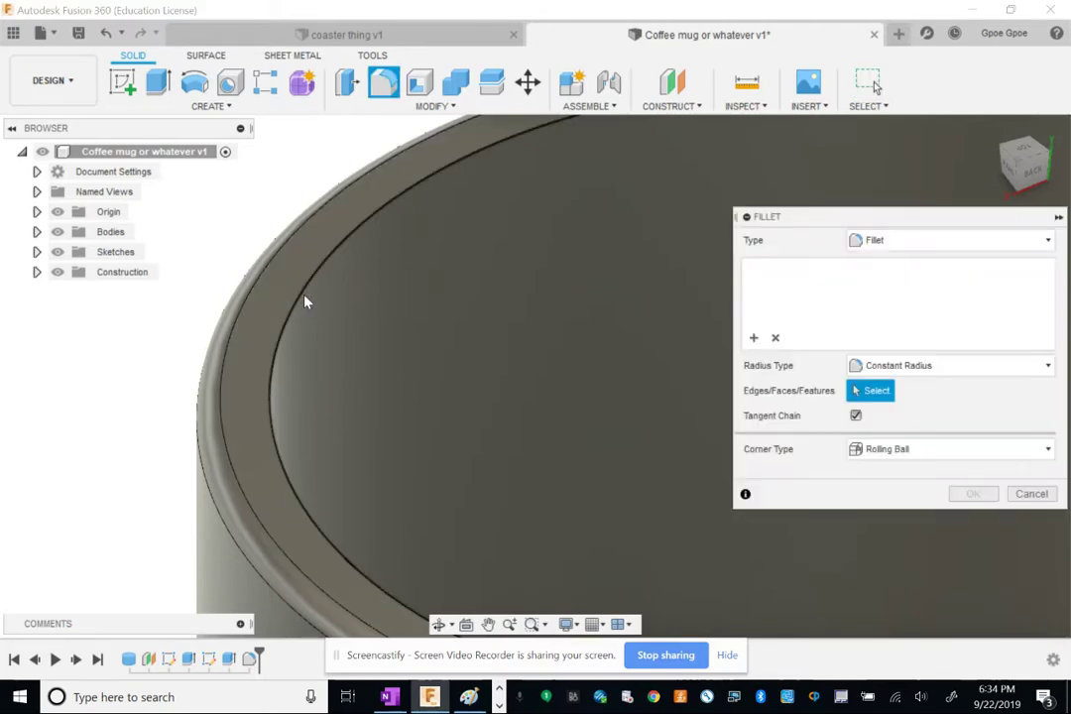
pyautogui.click(304, 299)
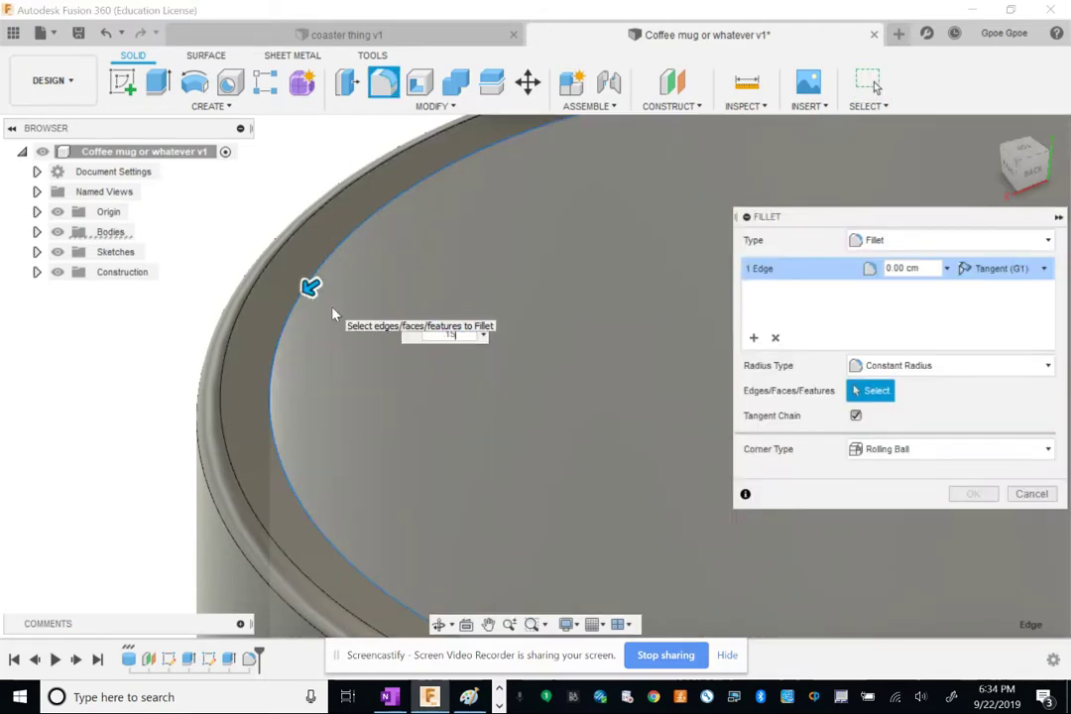
pyautogui.write('.15')
pyautogui.press('Return')
pyautogui.scroll(-10, 430, 392)
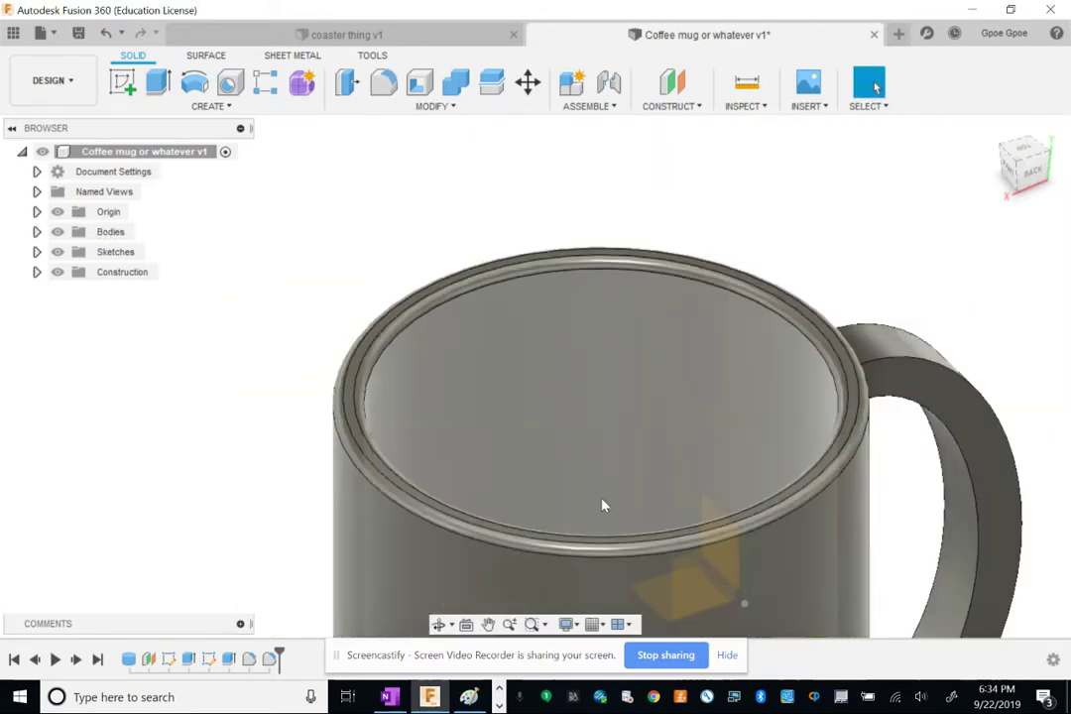
# Fillet the mug's bottom outer edge.
pyautogui.keyDown('shift'); pyautogui.moveTo(608, 363); pyautogui.dragTo(521, 342, button='middle'); pyautogui.keyUp('shift')
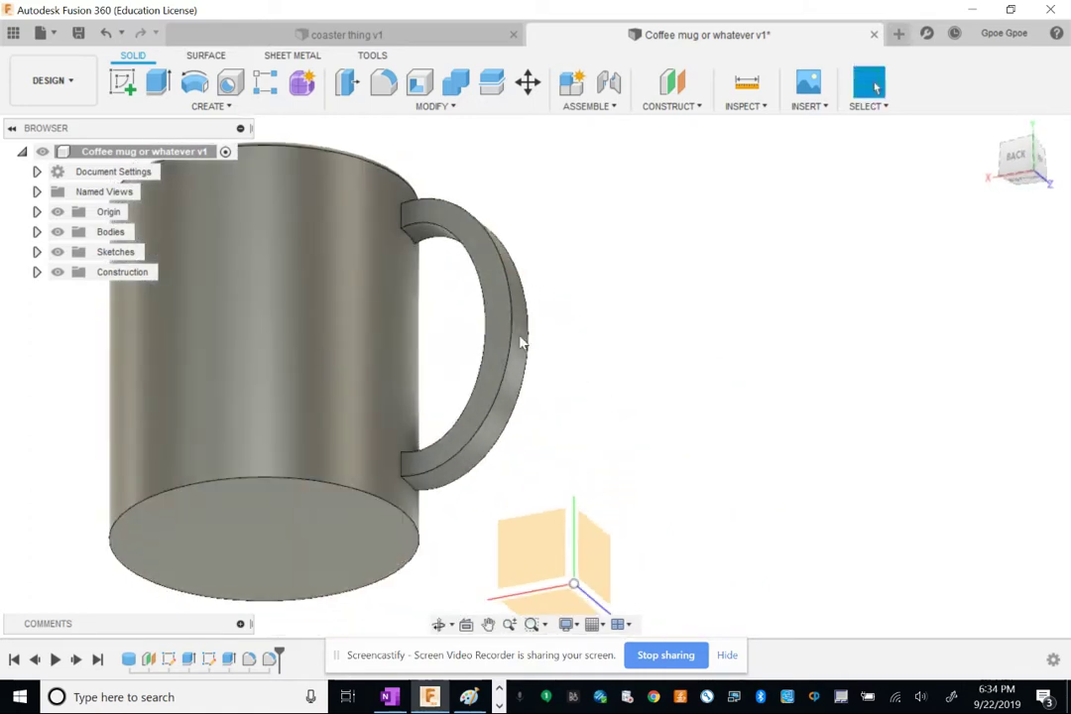
pyautogui.press('f')
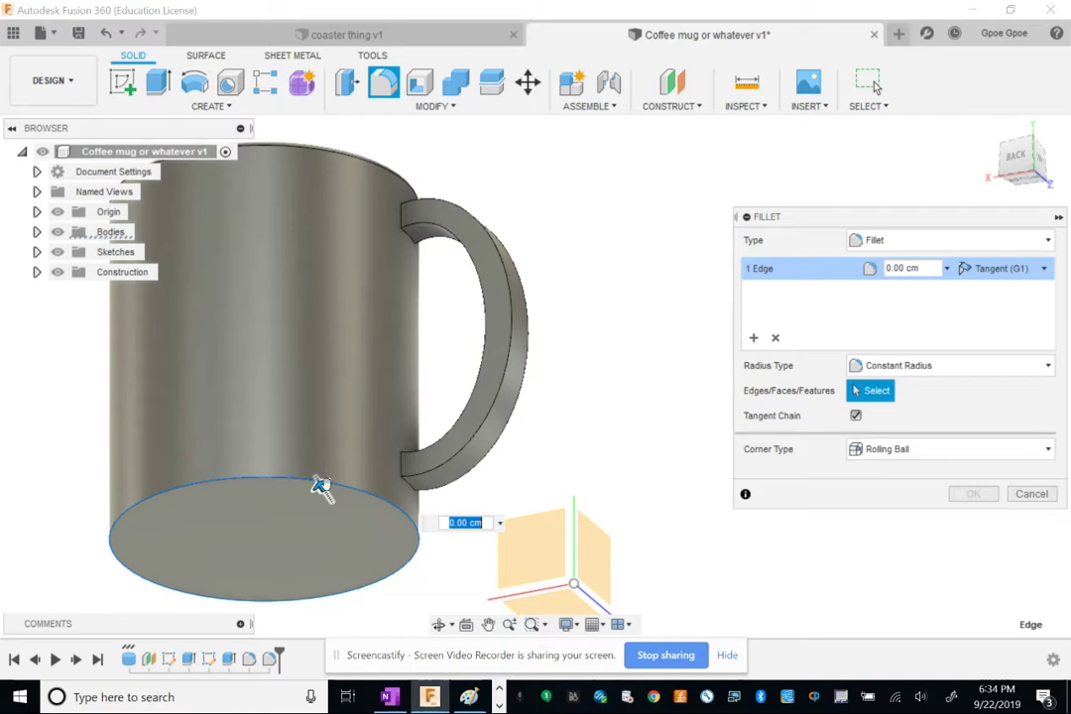
pyautogui.press('BackSpace')
pyautogui.press('Return')
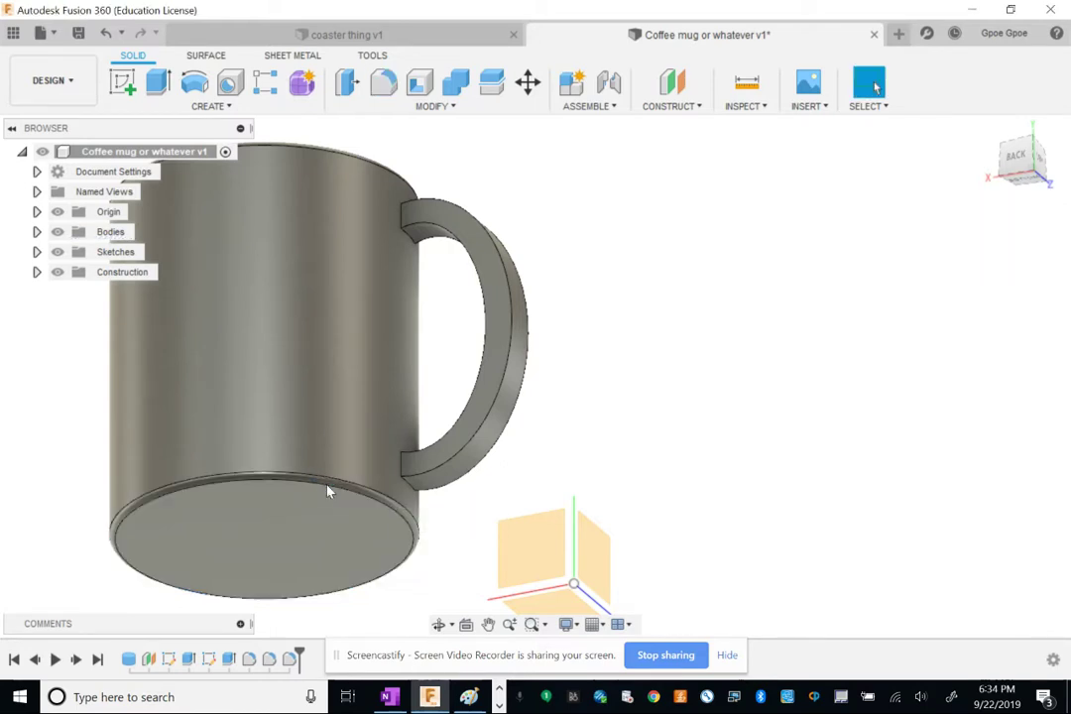
pyautogui.moveTo(751, 395); pyautogui.dragTo(695, 466, button='middle')
pyautogui.keyDown('shift'); pyautogui.moveTo(528, 318); pyautogui.dragTo(512, 318, button='middle'); pyautogui.keyUp('shift')
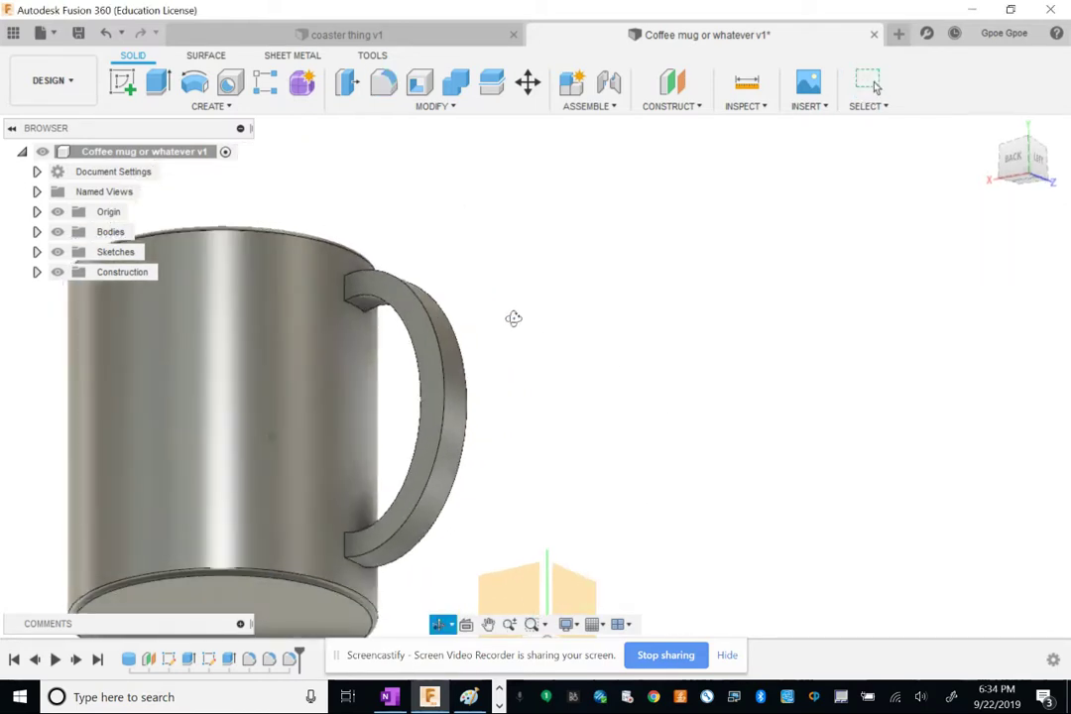
# Select the eight edges where the handle joins the mug for a fillet.
pyautogui.press('f')
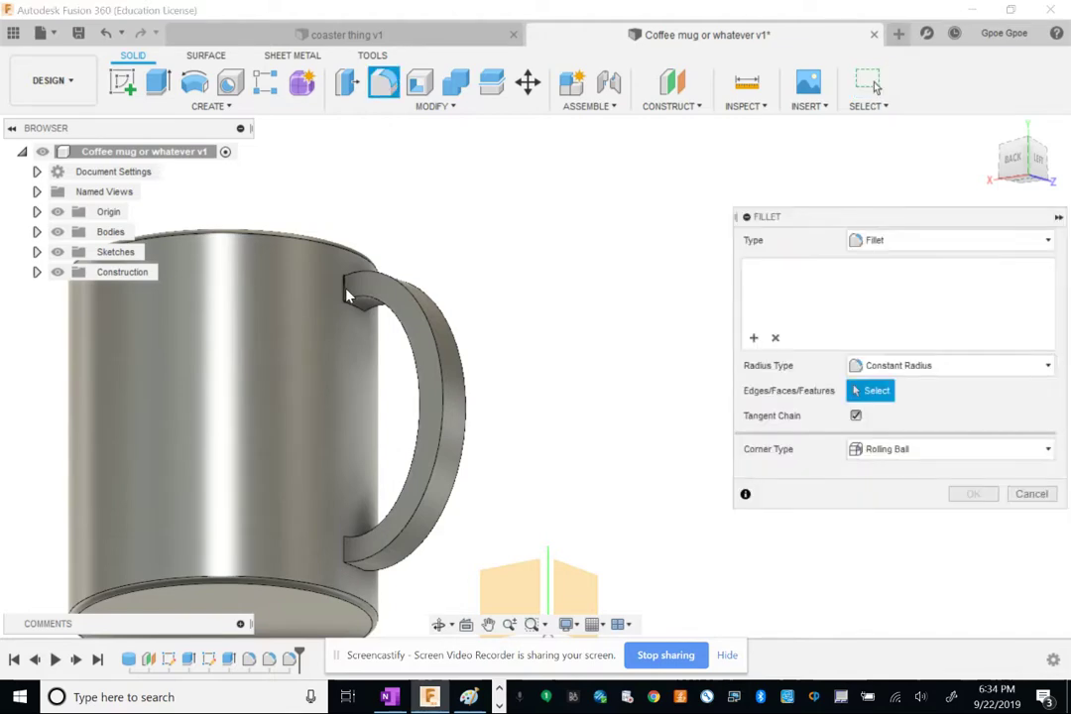
pyautogui.click(349, 297)
pyautogui.keyDown('shift'); pyautogui.moveTo(349, 297); pyautogui.dragTo(306, 303, button='middle'); pyautogui.keyUp('shift')
pyautogui.click(335, 328)
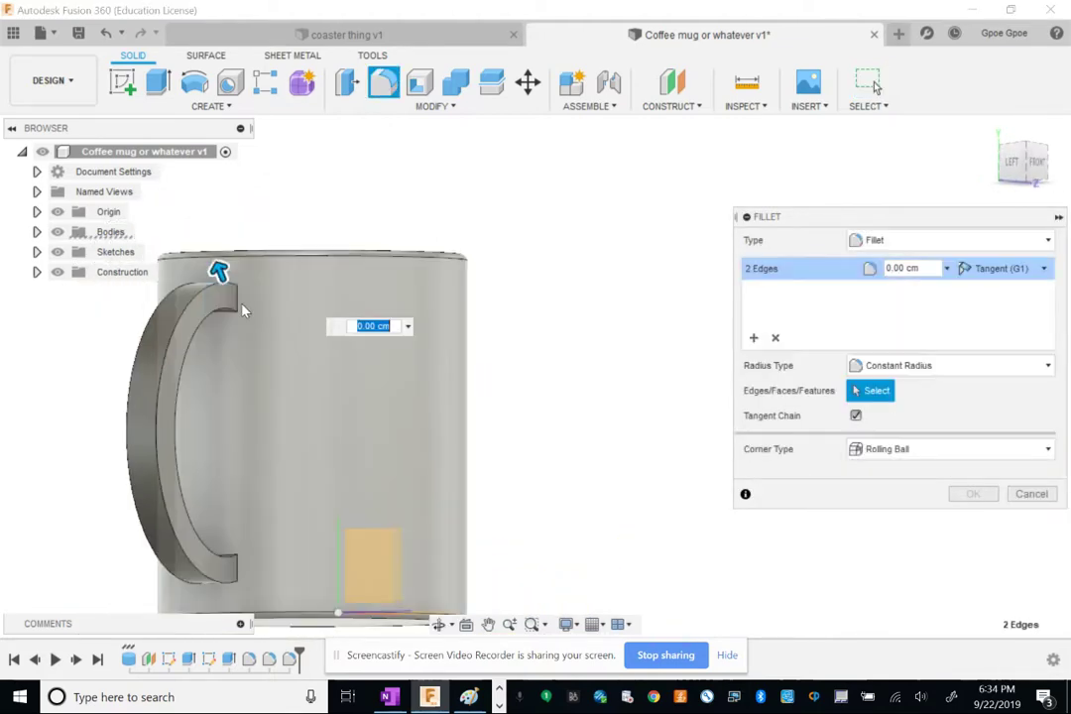
pyautogui.click(190, 360)
pyautogui.keyDown('shift'); pyautogui.moveTo(191, 360); pyautogui.dragTo(246, 280, button='middle'); pyautogui.keyUp('shift')
pyautogui.click(244, 282)
pyautogui.keyDown('shift'); pyautogui.moveTo(264, 421); pyautogui.dragTo(530, 394, button='middle'); pyautogui.keyUp('shift')
pyautogui.click(224, 587)
pyautogui.click(281, 432)
pyautogui.click(281, 434)
pyautogui.click(333, 523)
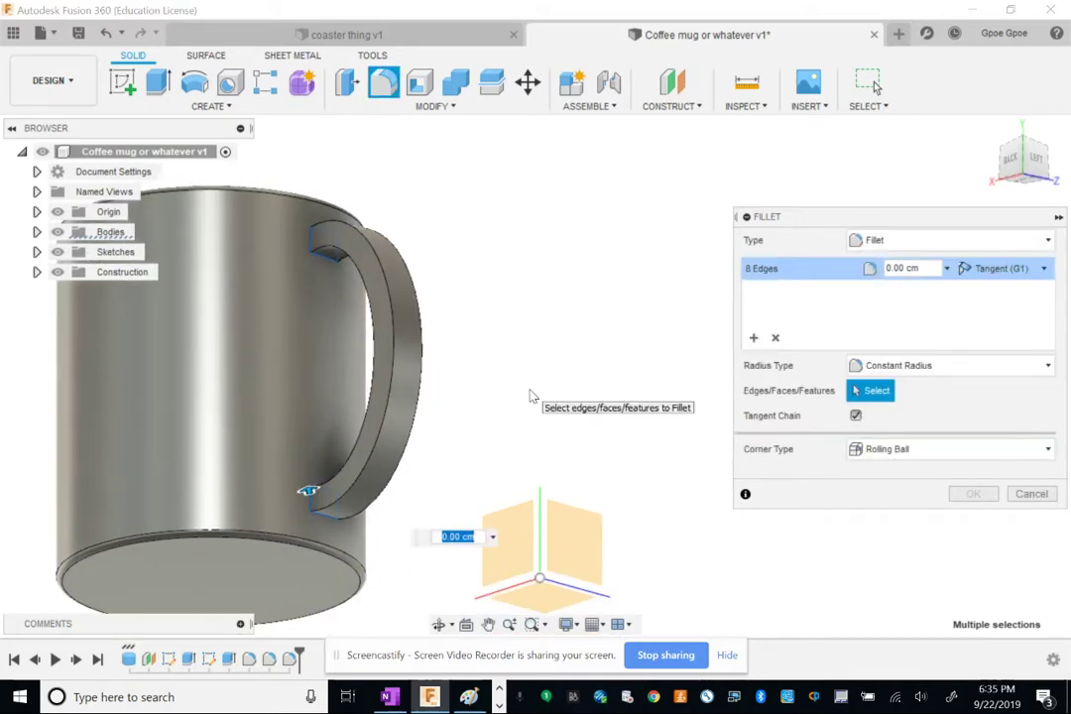
# Set the handle-joint fillet radius to 0.4 cm and commit it.
pyautogui.write('2')
pyautogui.press('Return')
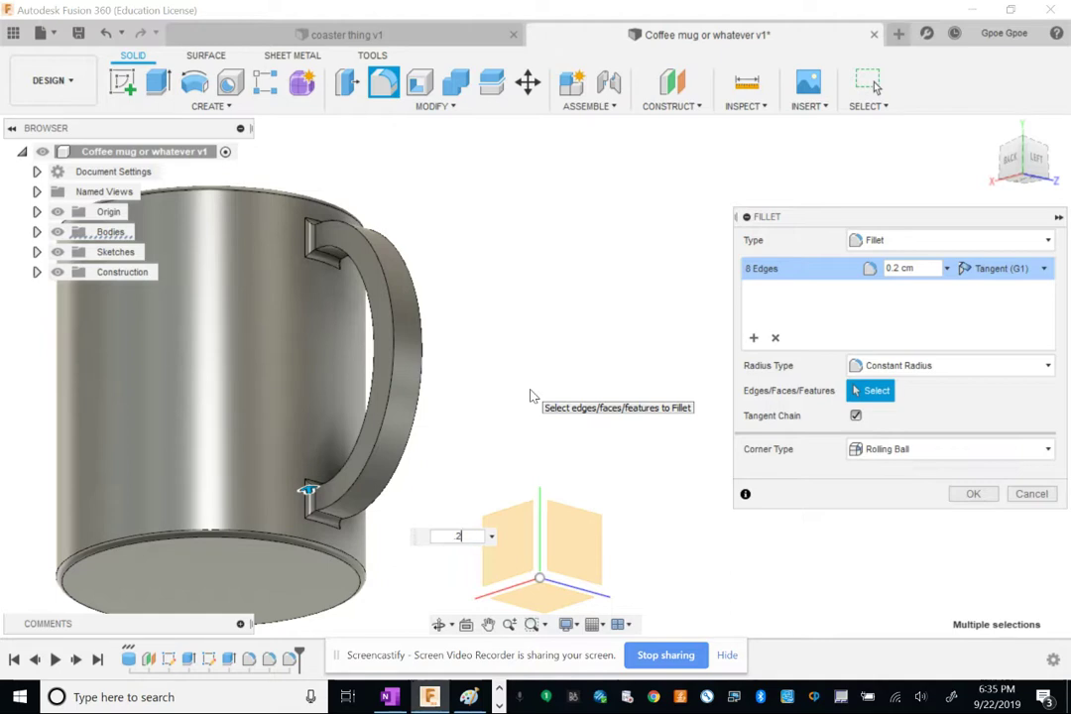
pyautogui.write('.3')
pyautogui.press('Return')
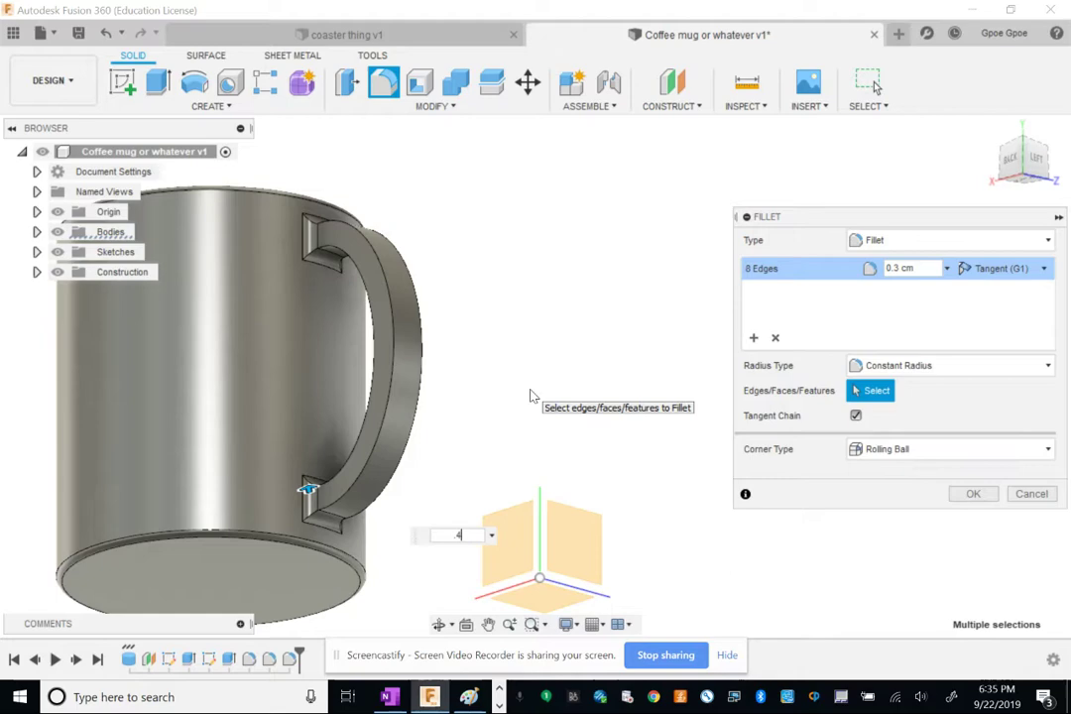
pyautogui.press('Return')
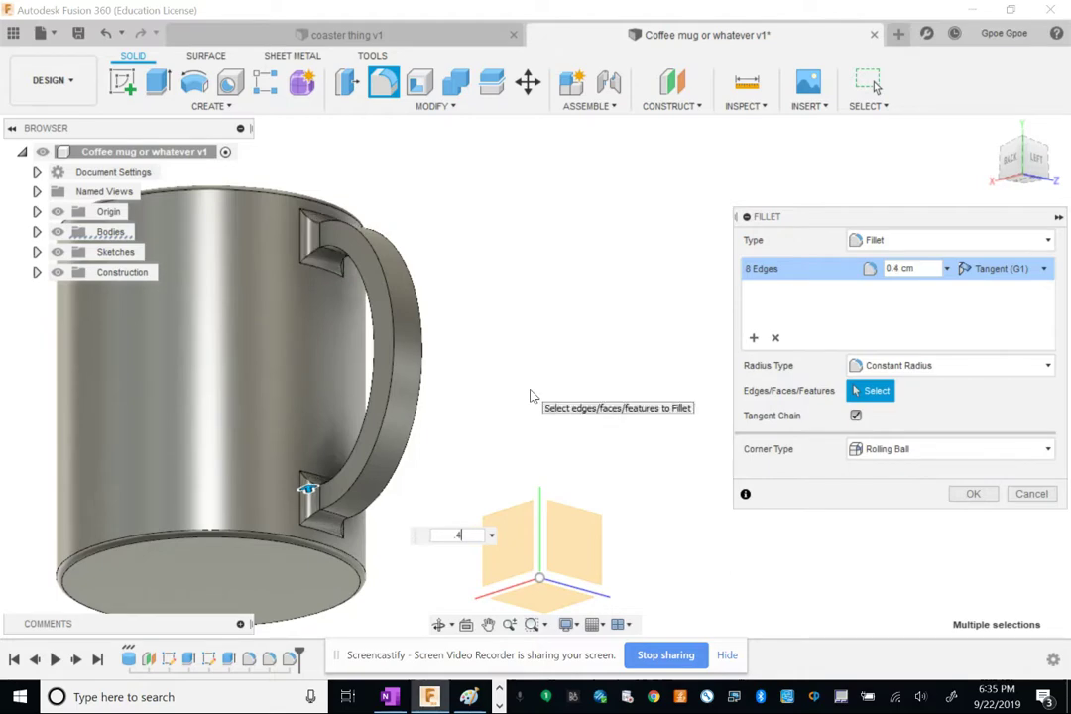
pyautogui.press('Return')
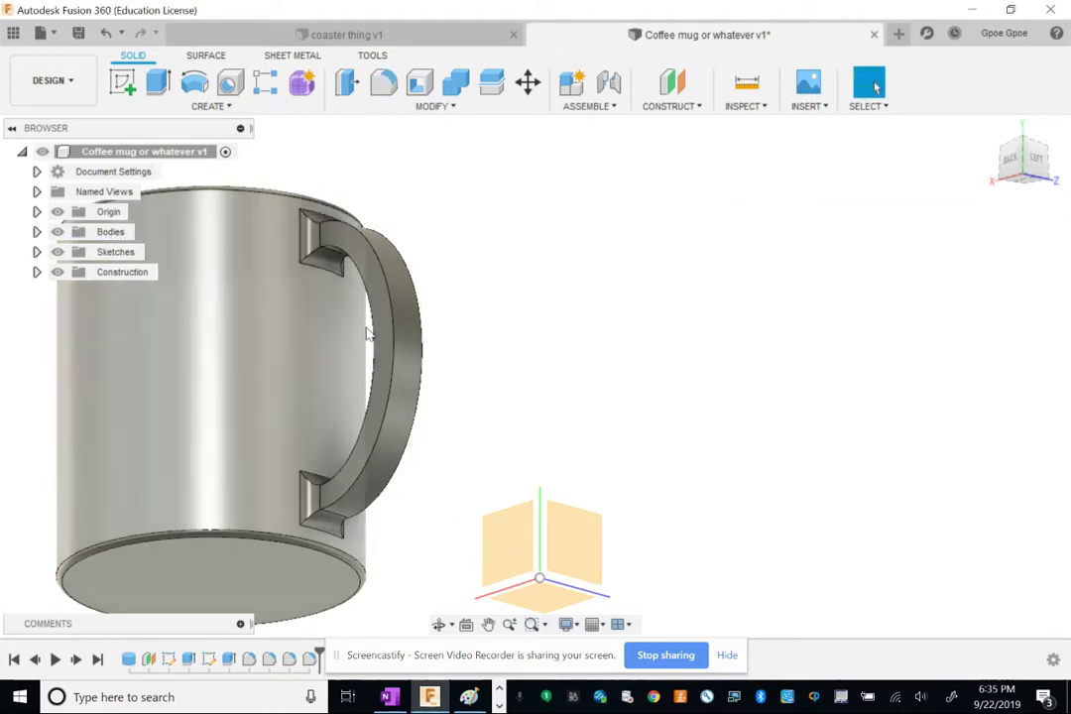
# Fillet the handle's inner and outer edge chains (20 edges) at about 0.12 cm.
pyautogui.press('f')
pyautogui.click(374, 331)
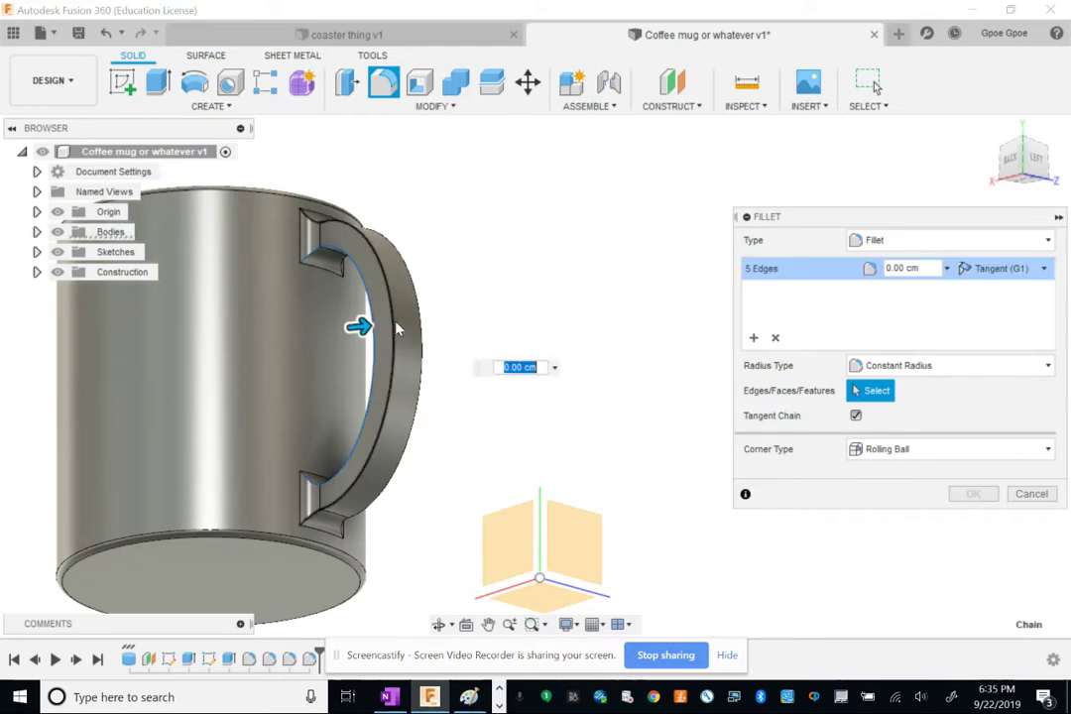
pyautogui.click(421, 337)
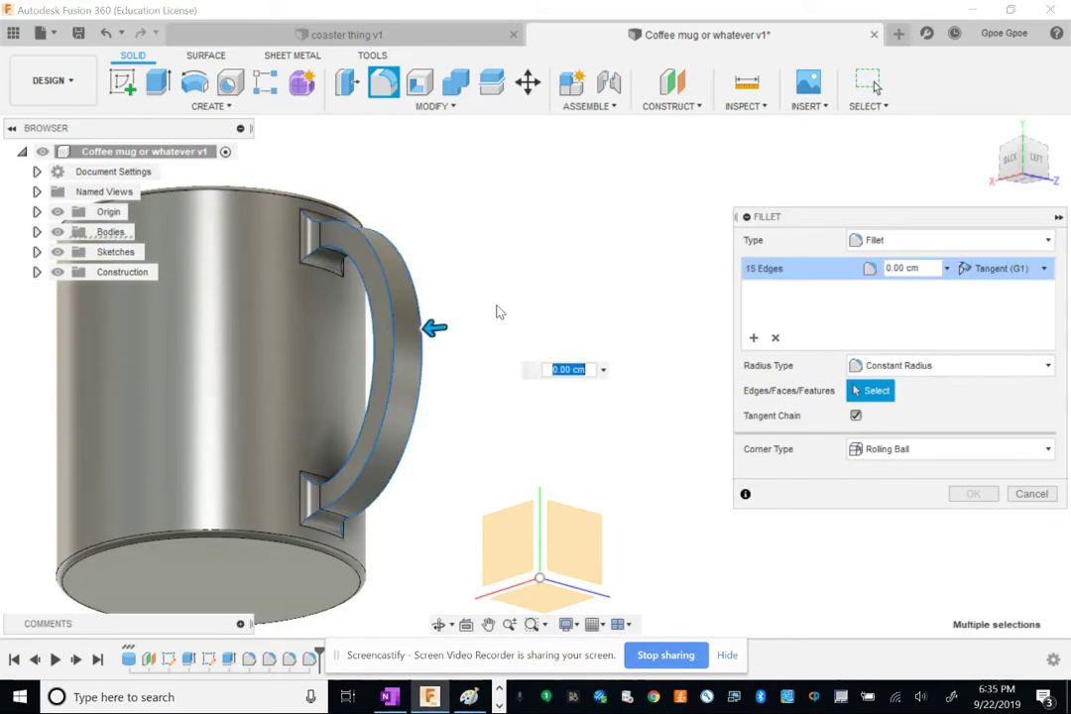
pyautogui.keyDown('shift'); pyautogui.moveTo(495, 311); pyautogui.dragTo(110, 338, button='middle'); pyautogui.keyUp('shift')
pyautogui.click(96, 341)
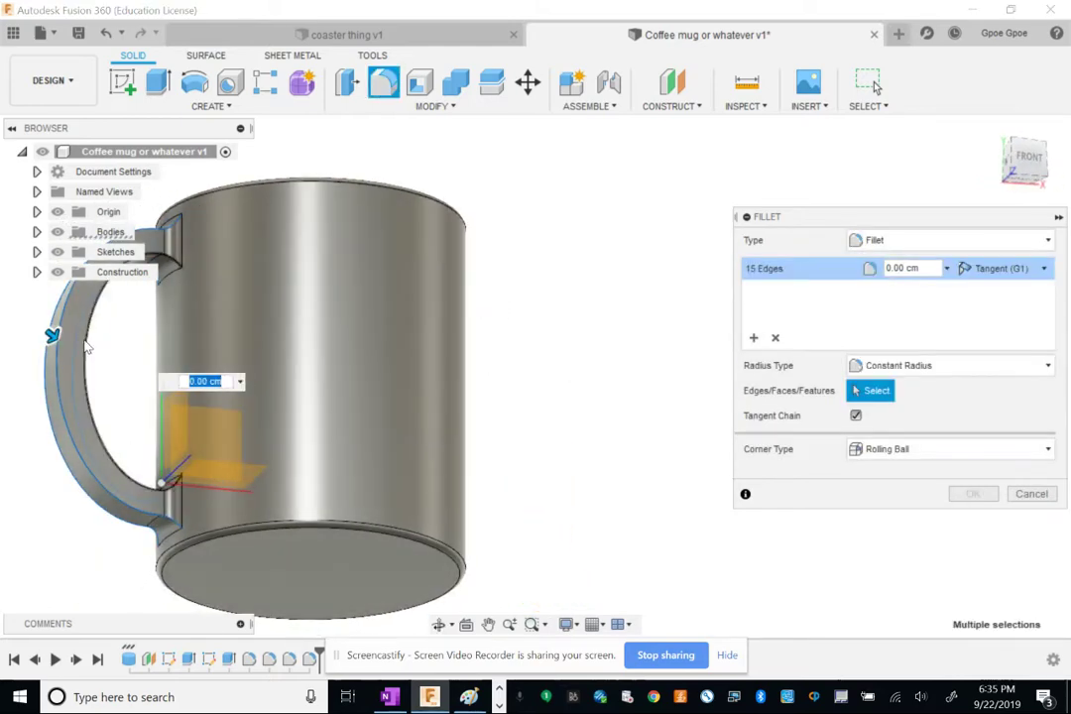
pyautogui.click(96, 342)
pyautogui.keyDown('shift'); pyautogui.moveTo(276, 318); pyautogui.dragTo(573, 425, button='middle'); pyautogui.keyUp('shift')
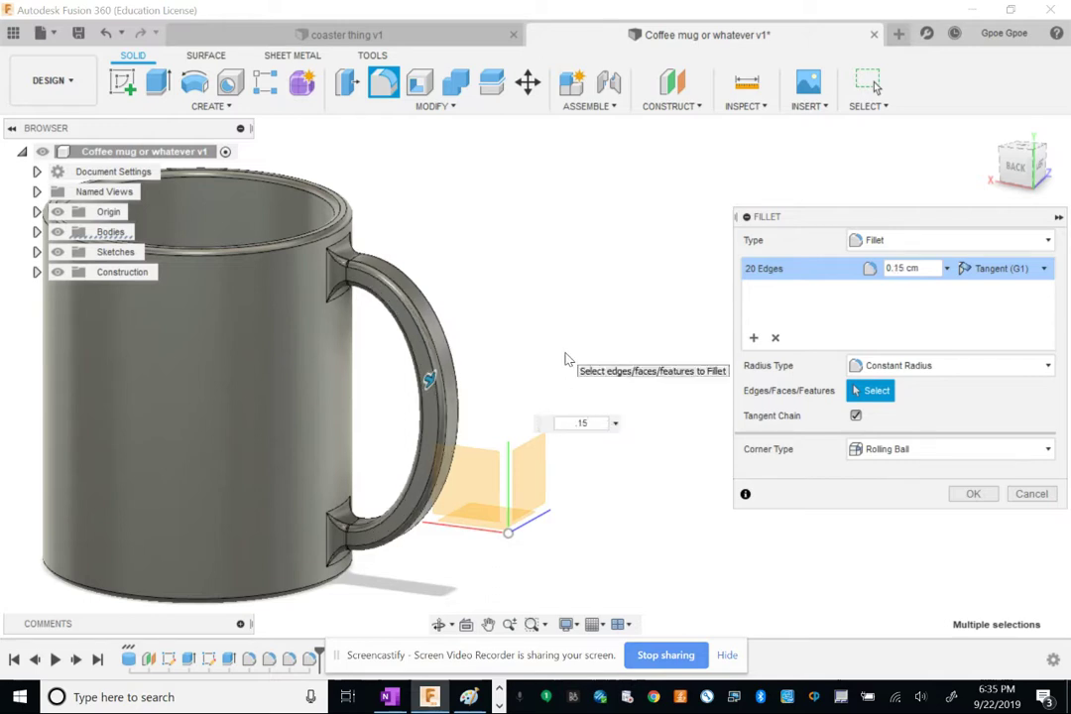
pyautogui.press('Return')
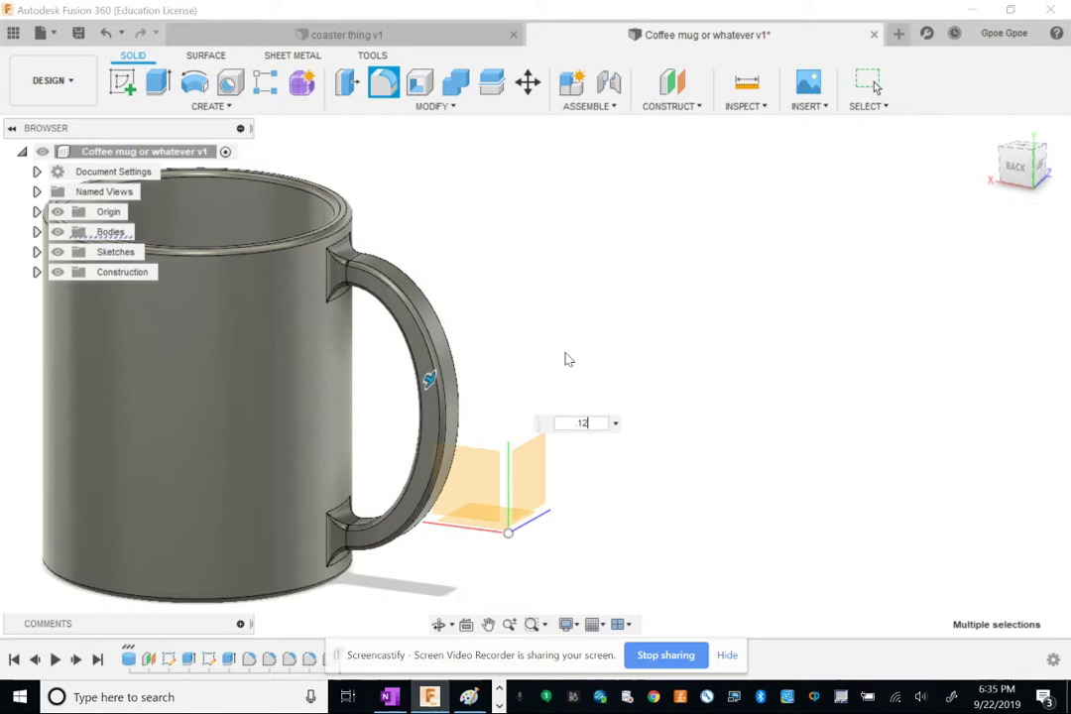
pyautogui.keyDown('shift'); pyautogui.moveTo(540, 319); pyautogui.dragTo(329, 362, button='middle'); pyautogui.keyUp('shift')
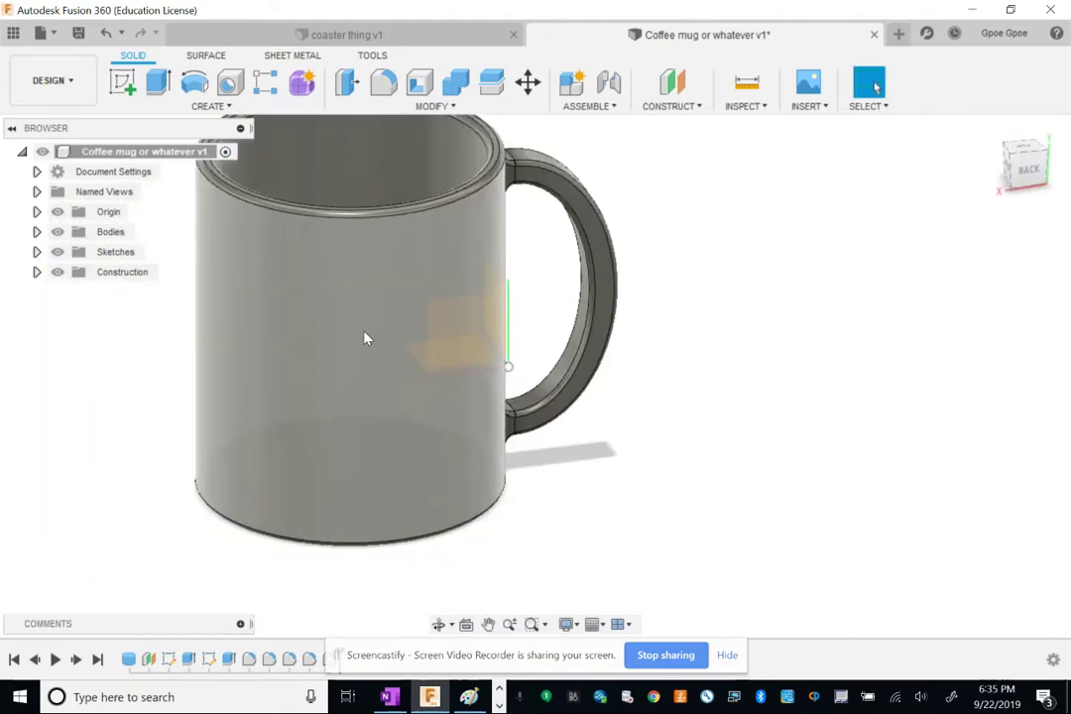
# Window-select the whole mug body and choose Appearance from its right-click menu.
pyautogui.scroll(-5, 359, 338)
pyautogui.click(319, 347)
pyautogui.rightClick(320, 346)
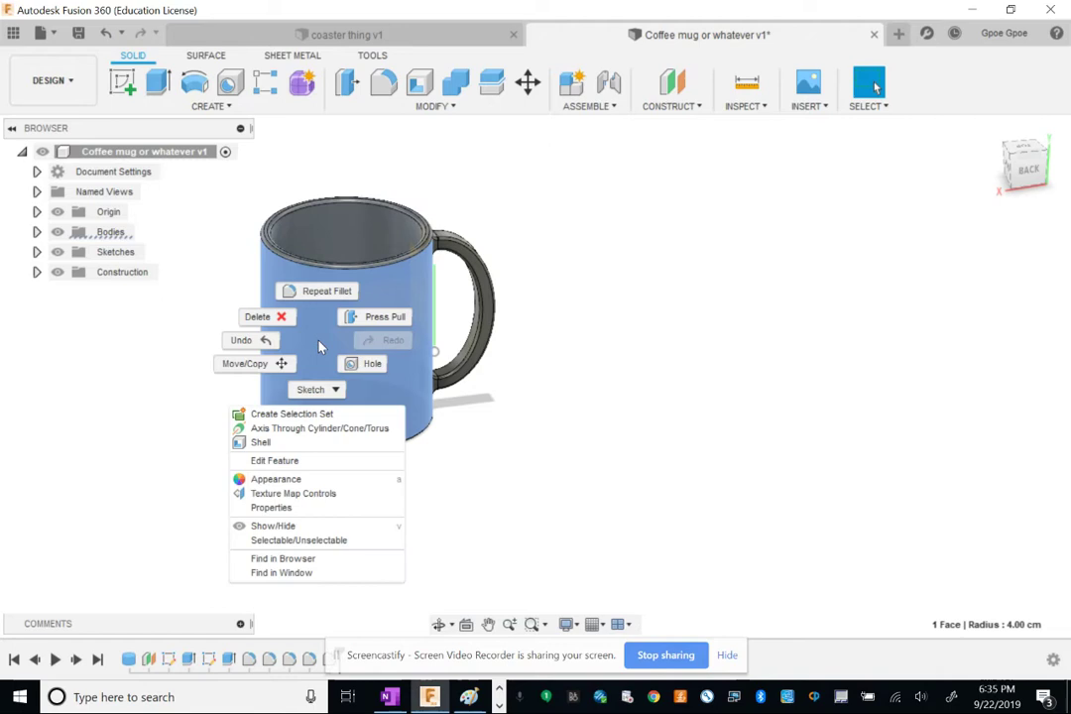
pyautogui.click(715, 361)
pyautogui.click(571, 177)
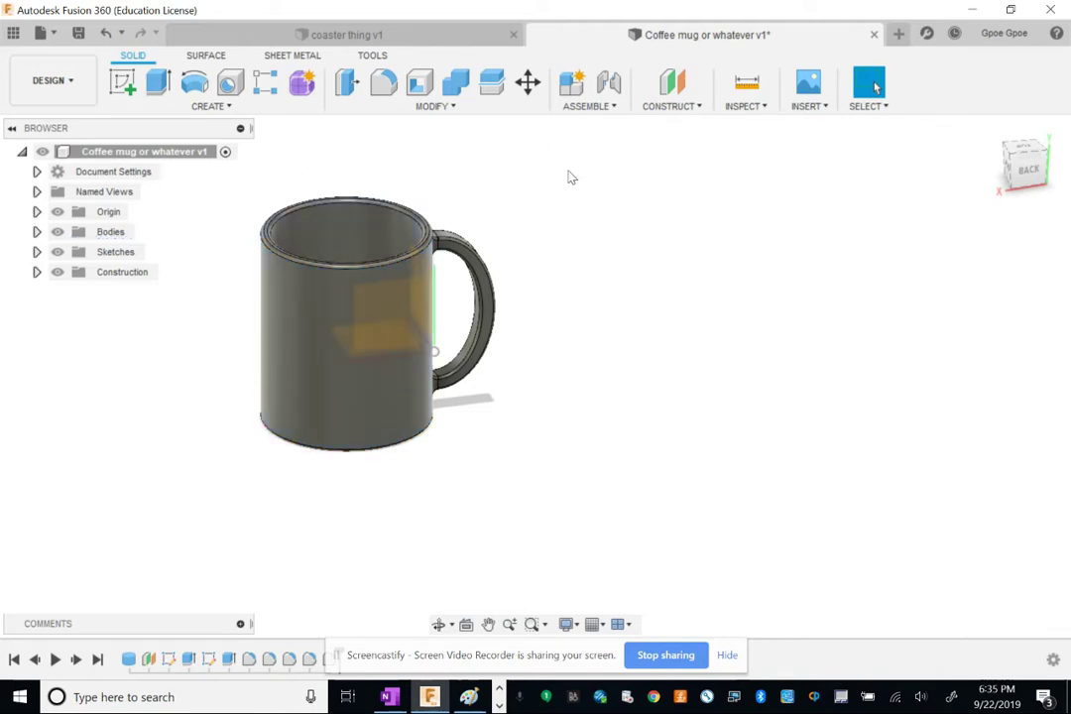
pyautogui.moveTo(583, 139); pyautogui.dragTo(262, 429)
pyautogui.rightClick(335, 367)
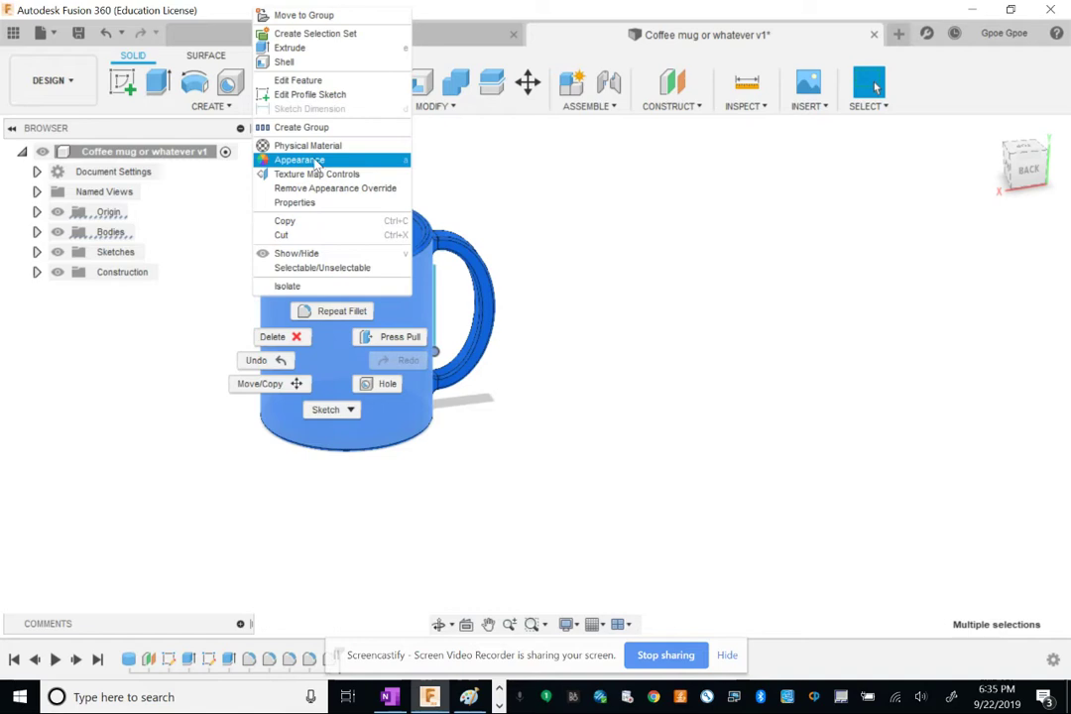
pyautogui.click(313, 160)
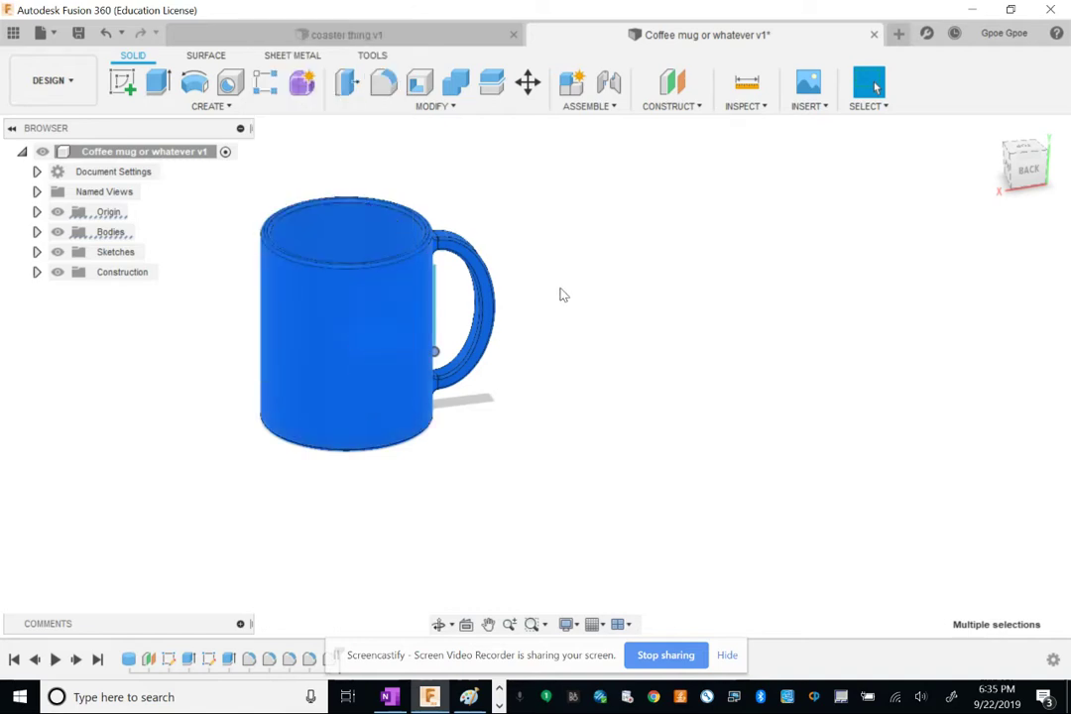
# Browse the appearance Library, expanding the Miscellaneous and Other folders.
pyautogui.scroll(-5, 823, 535)
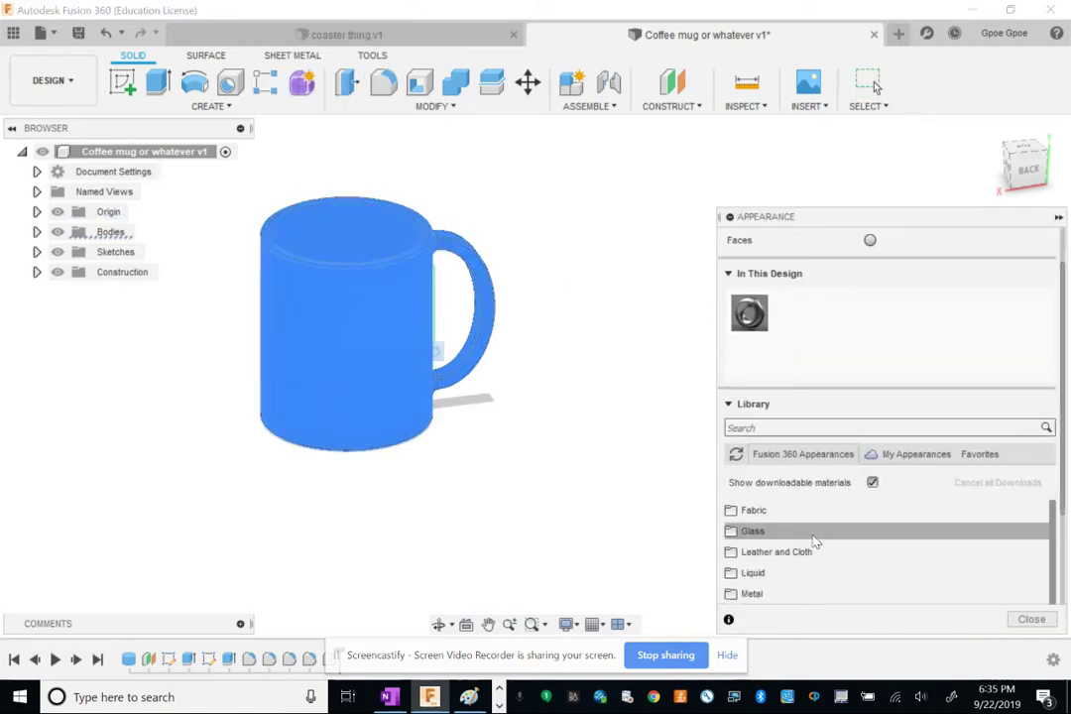
pyautogui.scroll(-3, 801, 548)
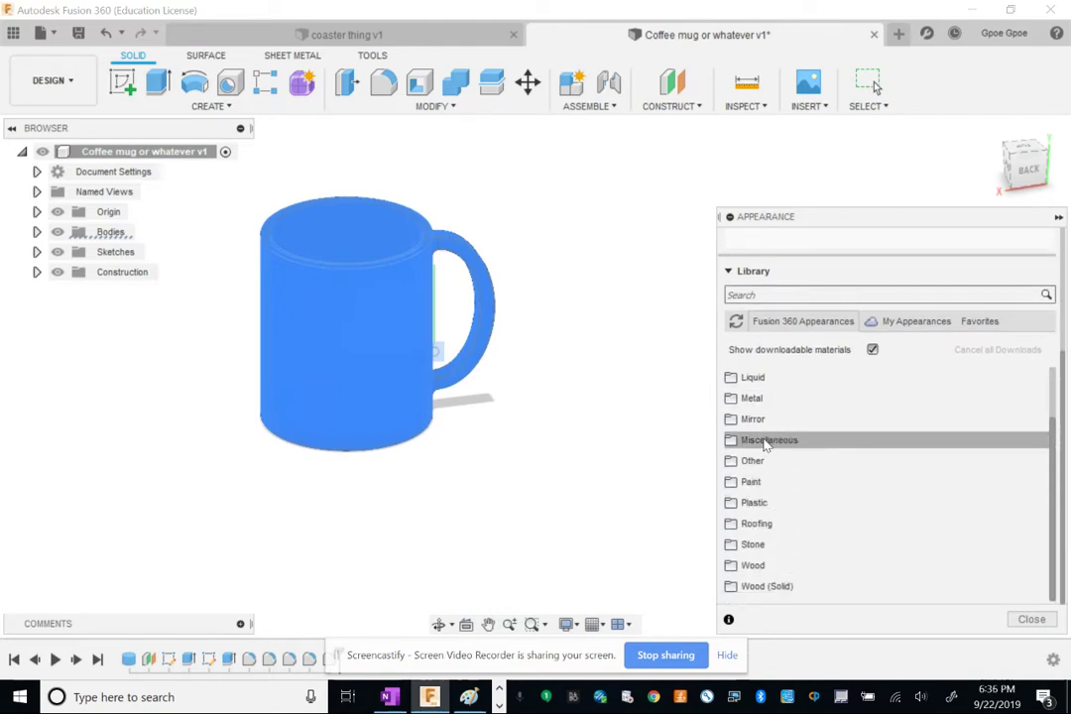
pyautogui.scroll(4, 766, 444)
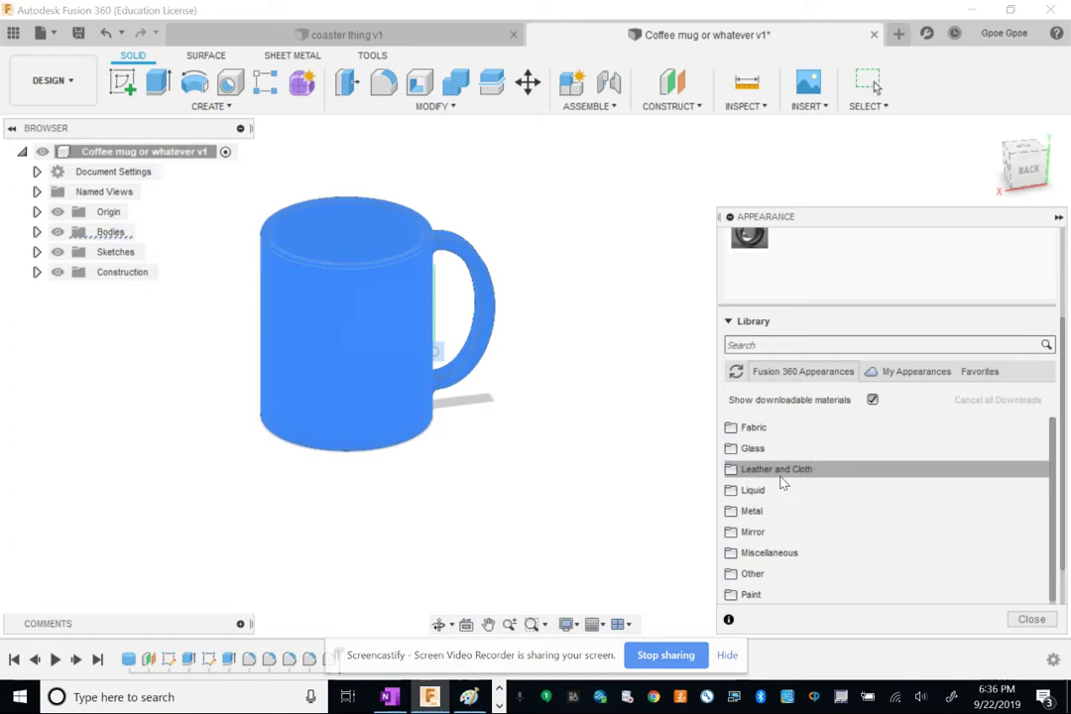
pyautogui.scroll(-1, 762, 520)
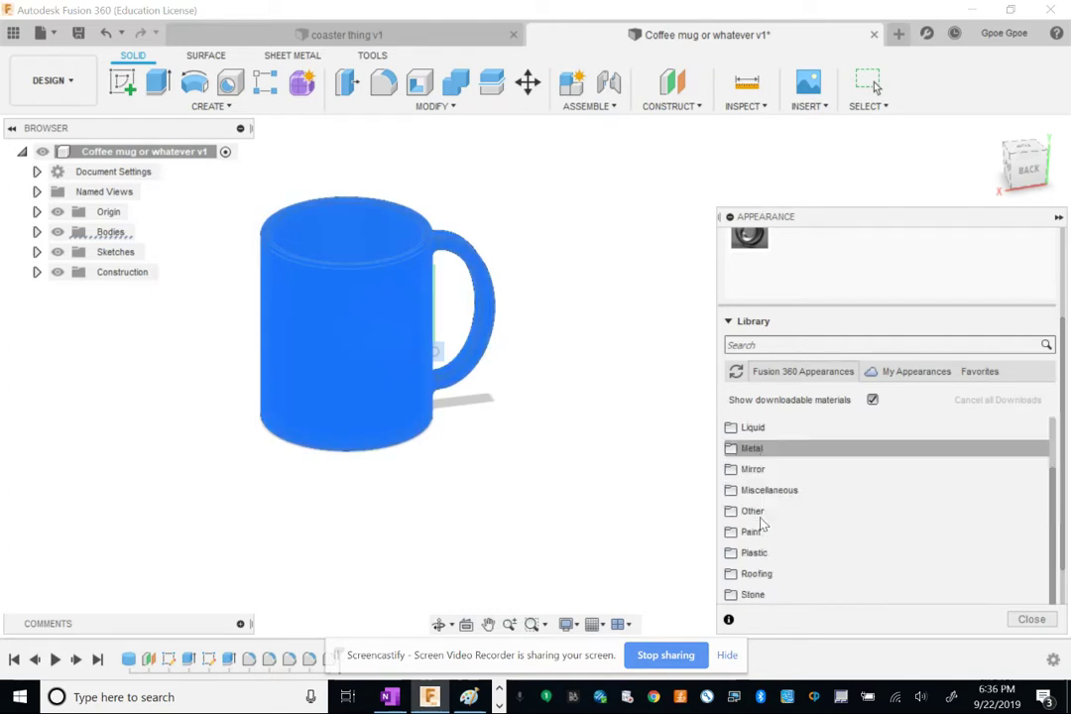
pyautogui.click(769, 496)
pyautogui.scroll(-1, 783, 501)
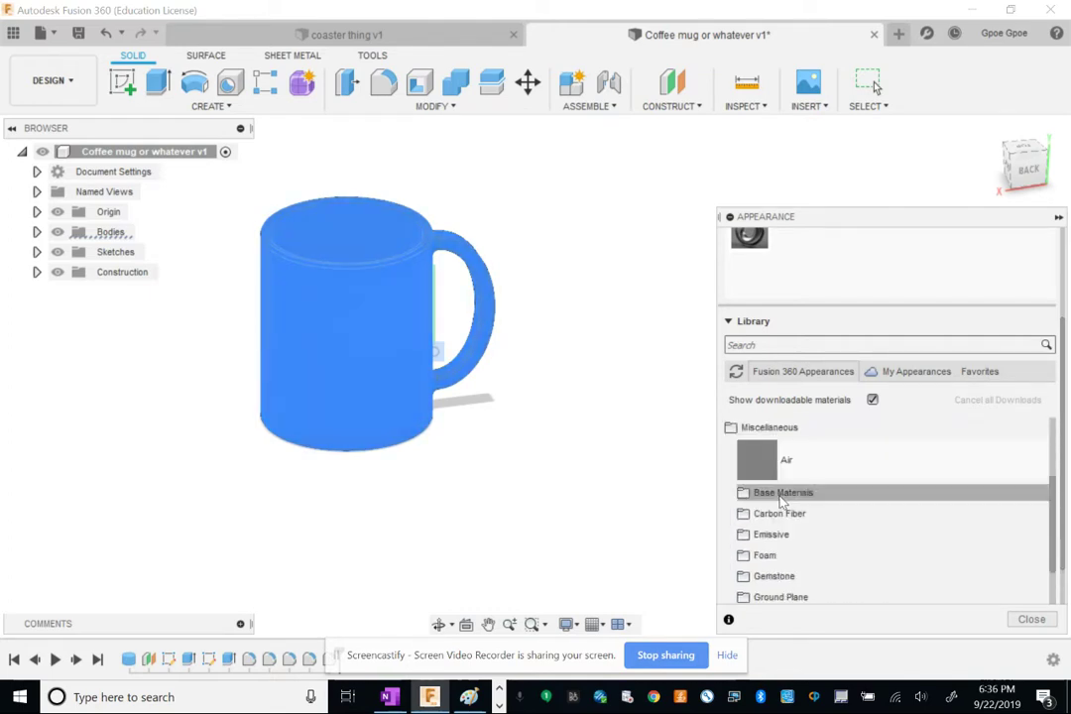
pyautogui.scroll(-1, 789, 514)
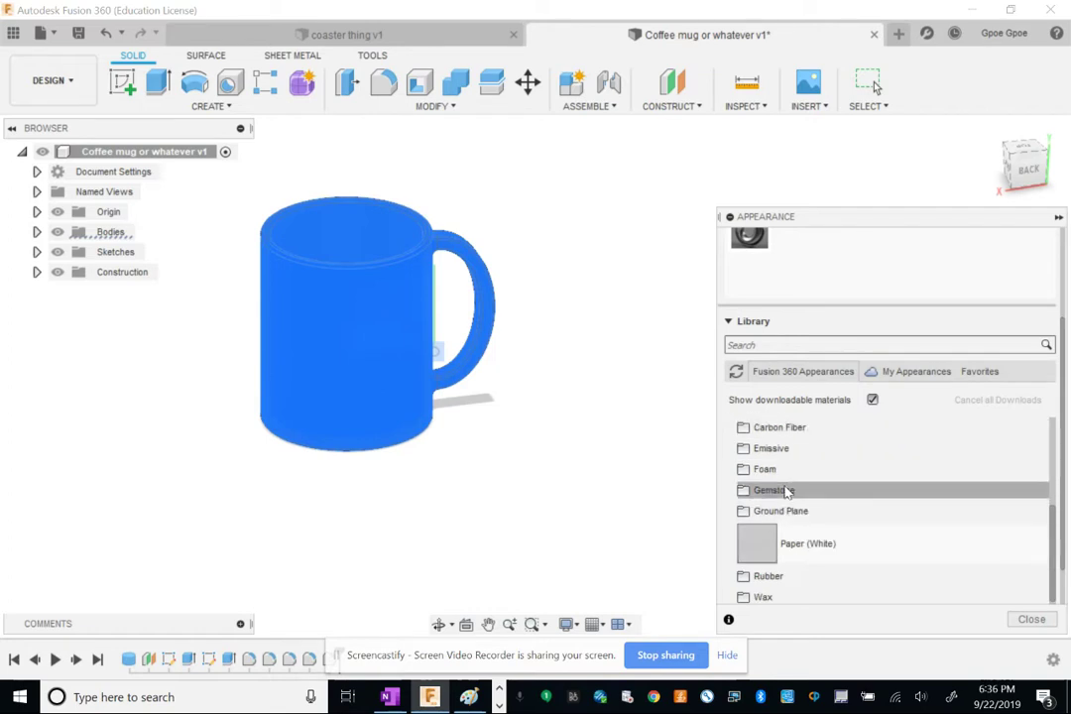
pyautogui.scroll(-2, 788, 521)
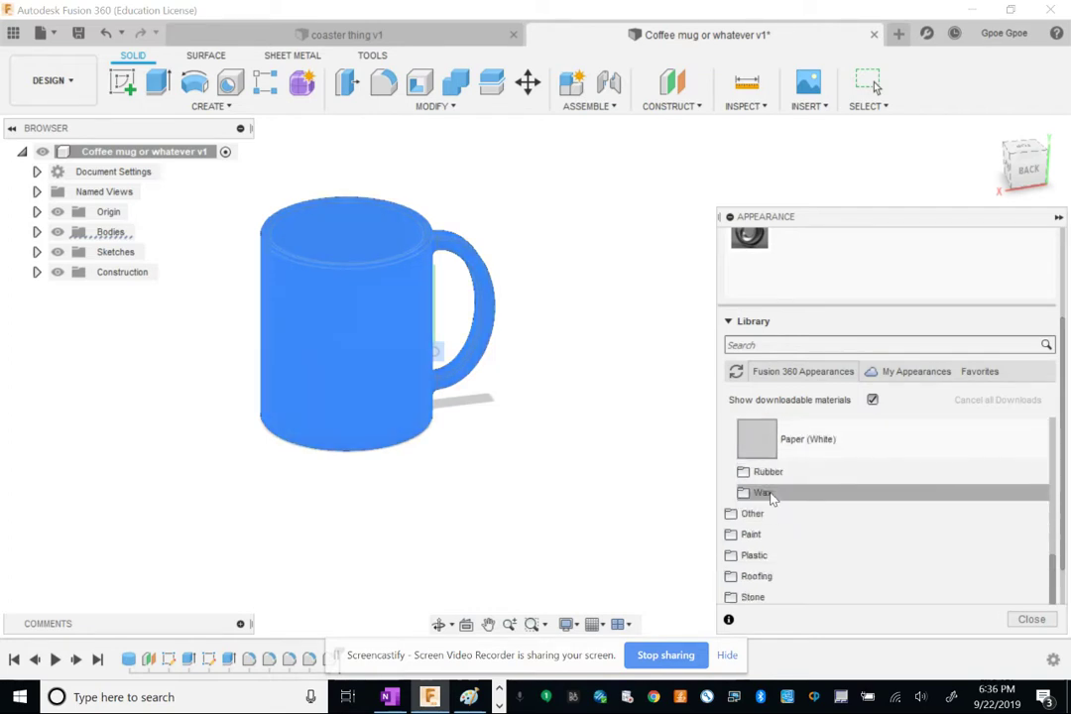
pyautogui.scroll(-1, 760, 523)
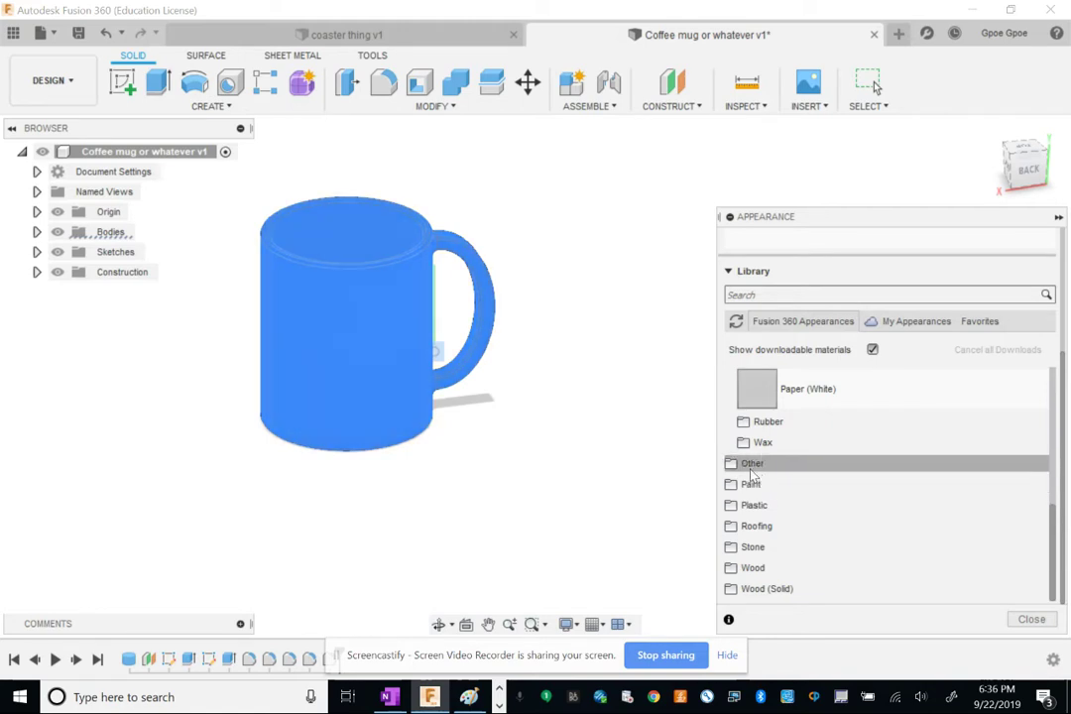
pyautogui.click(738, 465)
# Expand Plastic > Textured, try a textured plastic, then expand the Stone folder.
pyautogui.scroll(-2, 794, 491)
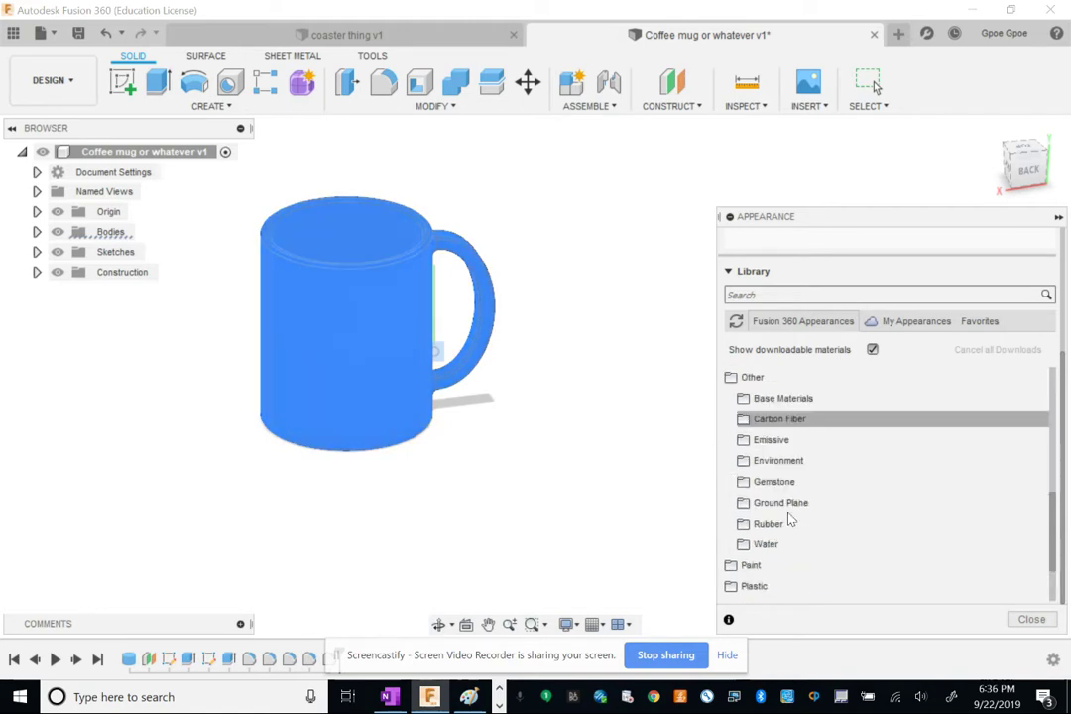
pyautogui.scroll(-2, 779, 497)
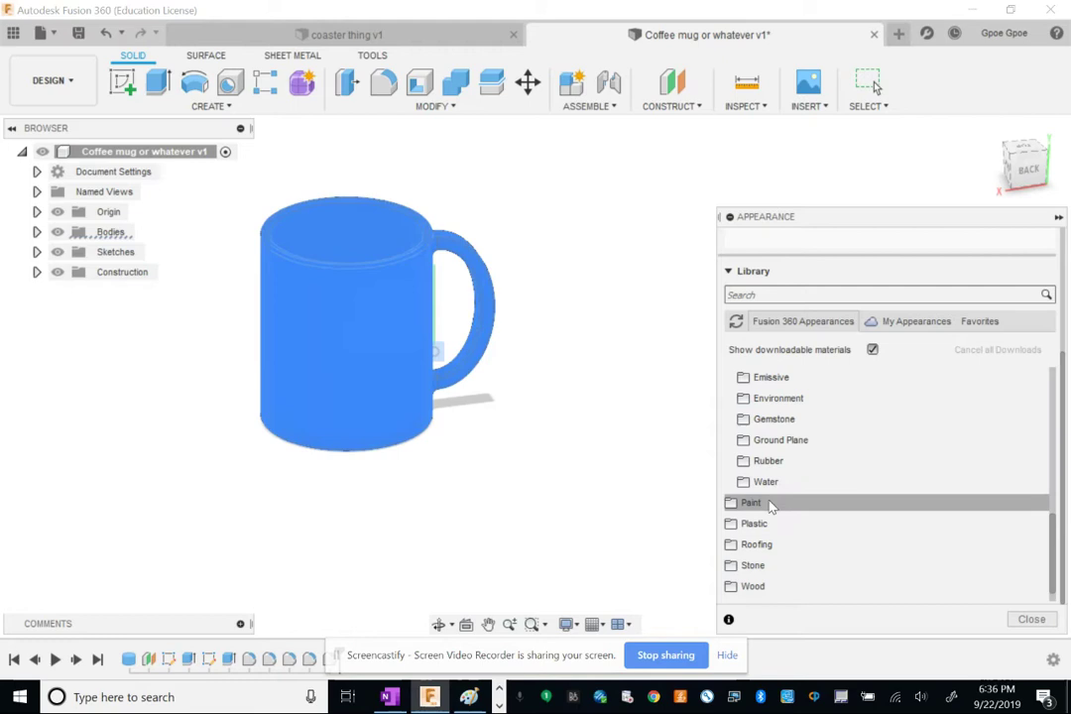
pyautogui.click(734, 503)
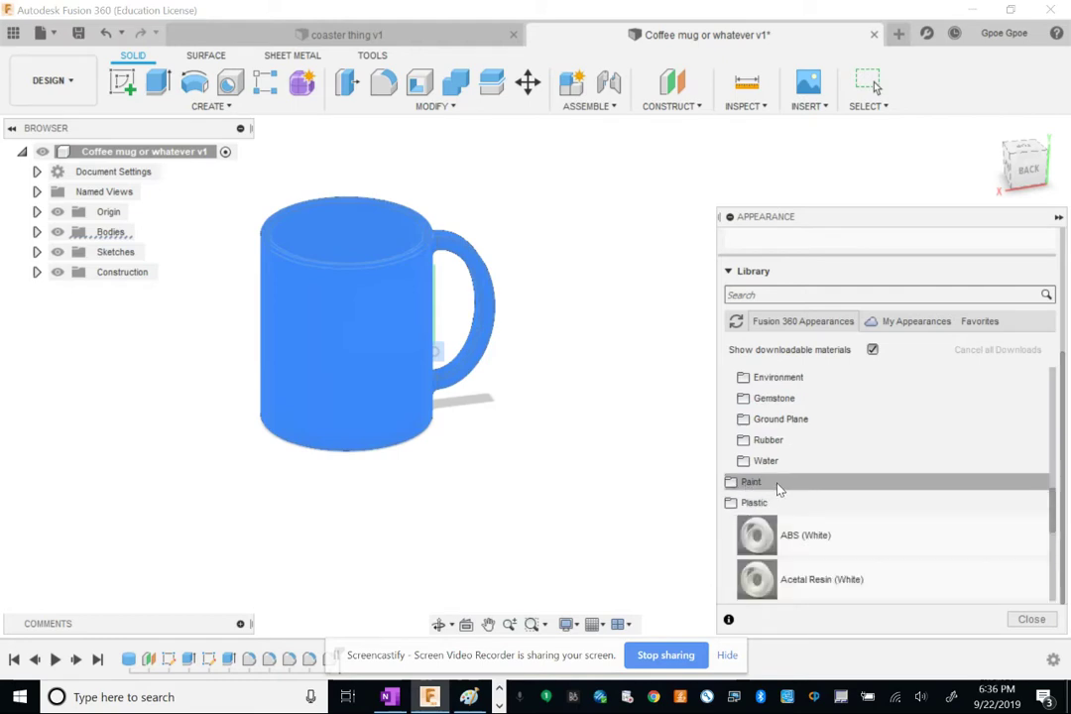
pyautogui.scroll(-4, 794, 501)
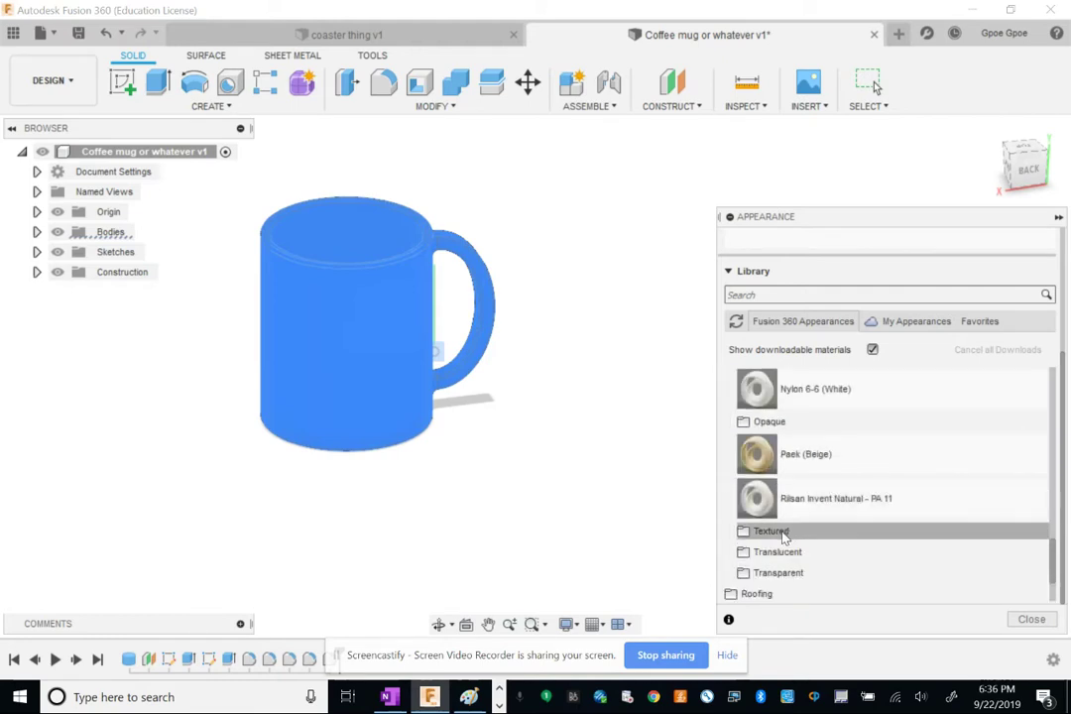
pyautogui.click(767, 532)
pyautogui.scroll(-5, 778, 496)
pyautogui.scroll(2, 783, 477)
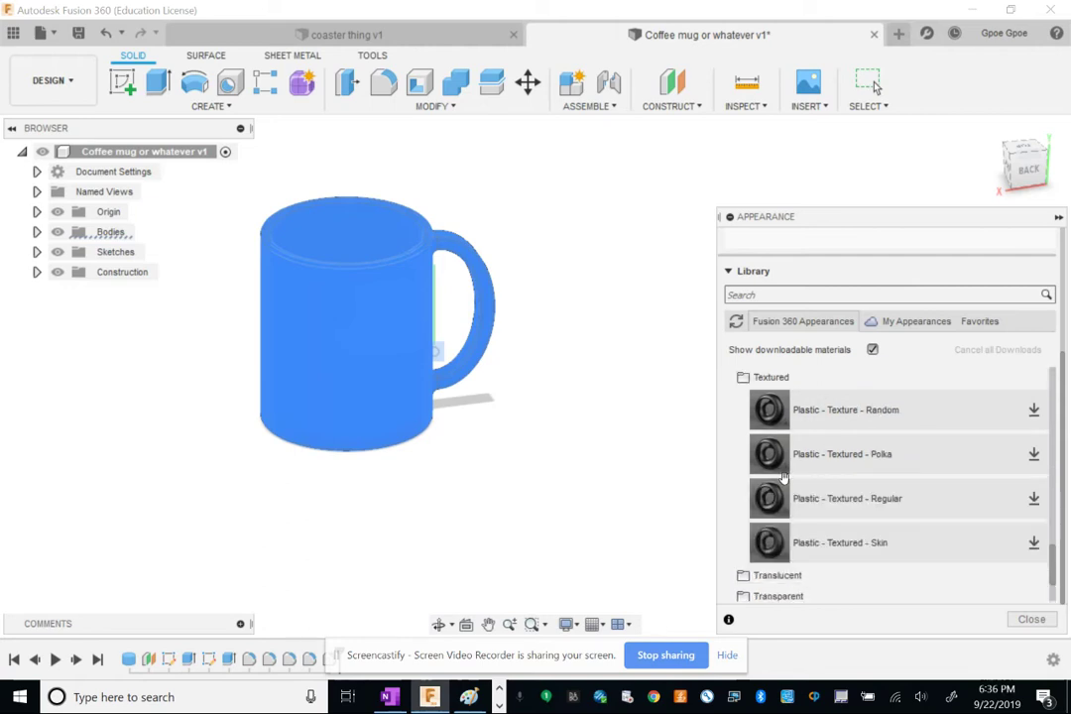
pyautogui.moveTo(716, 423)
pyautogui.mouseDown()
pyautogui.moveTo(349, 325)
pyautogui.moveTo(718, 427)
pyautogui.mouseUp()
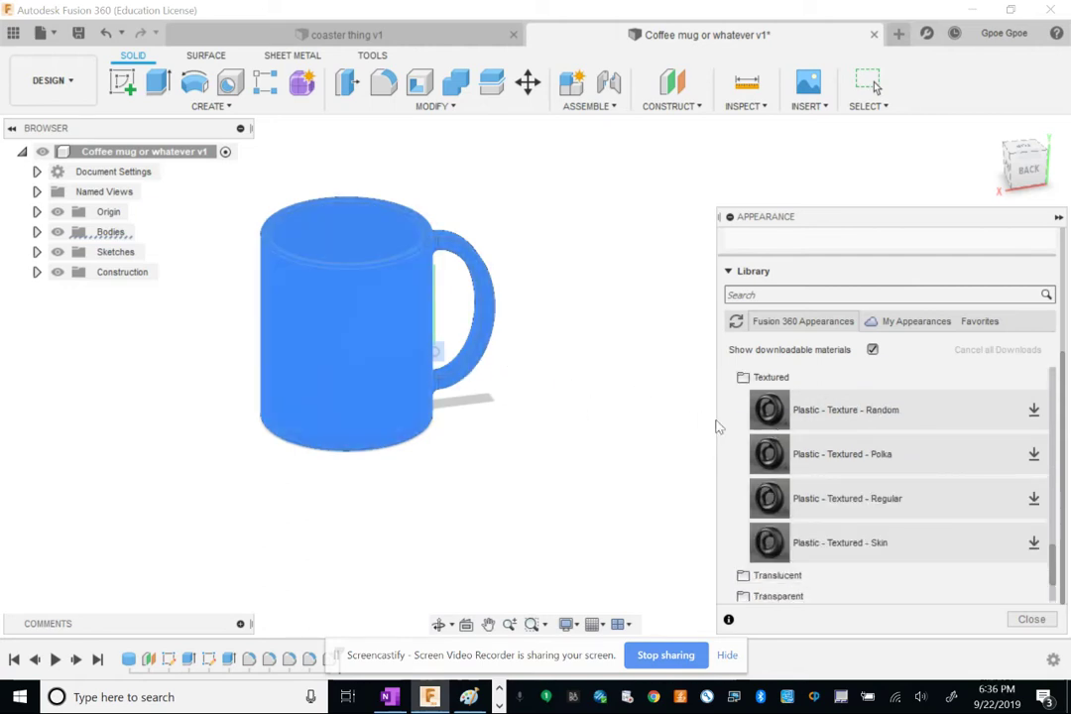
pyautogui.scroll(-2, 762, 507)
pyautogui.click(751, 528)
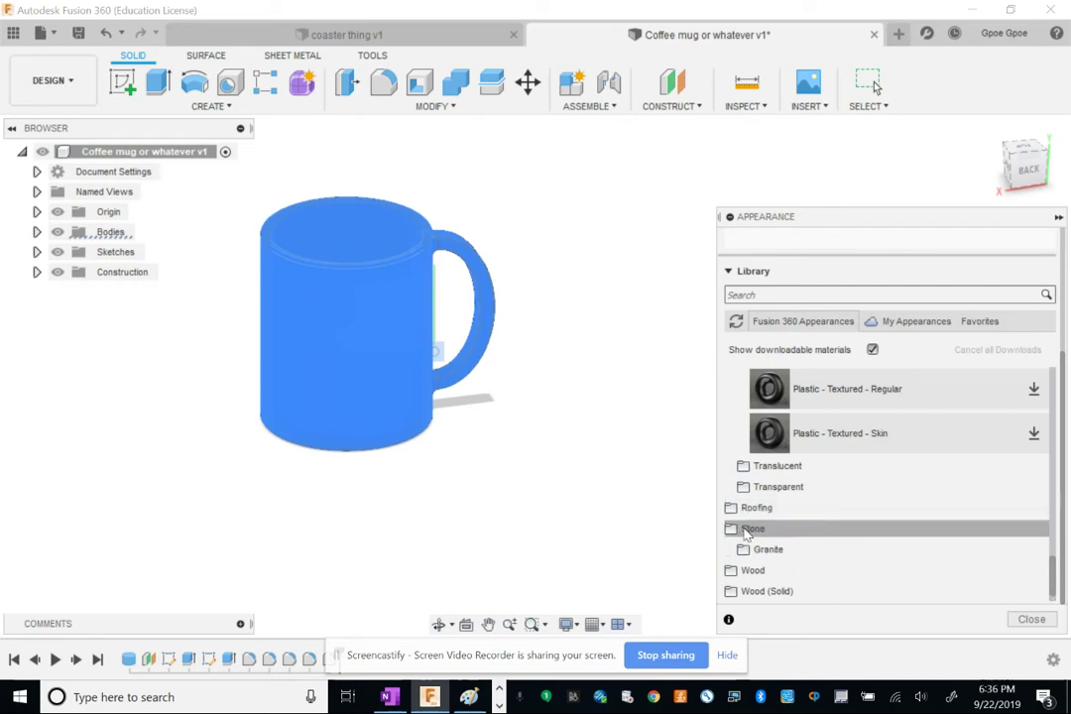
# Drag Granite - Blue Pearl from Stone > Granite onto the mug and orbit to view it.
pyautogui.click(765, 550)
pyautogui.scroll(-2, 783, 466)
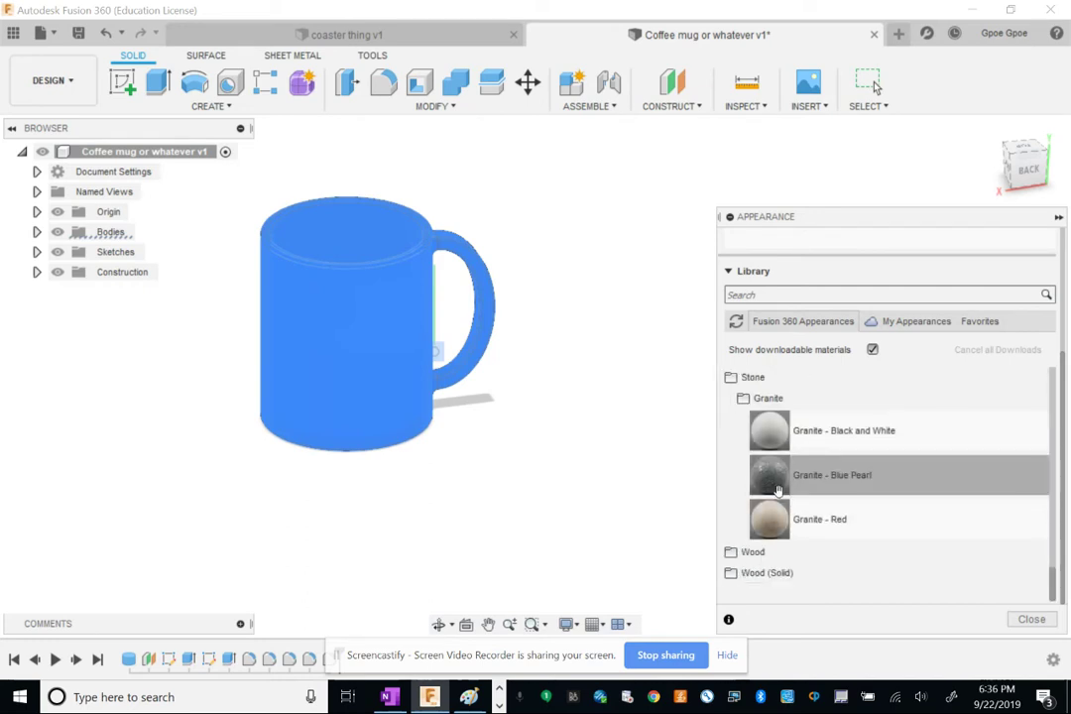
pyautogui.moveTo(778, 490); pyautogui.dragTo(375, 318)
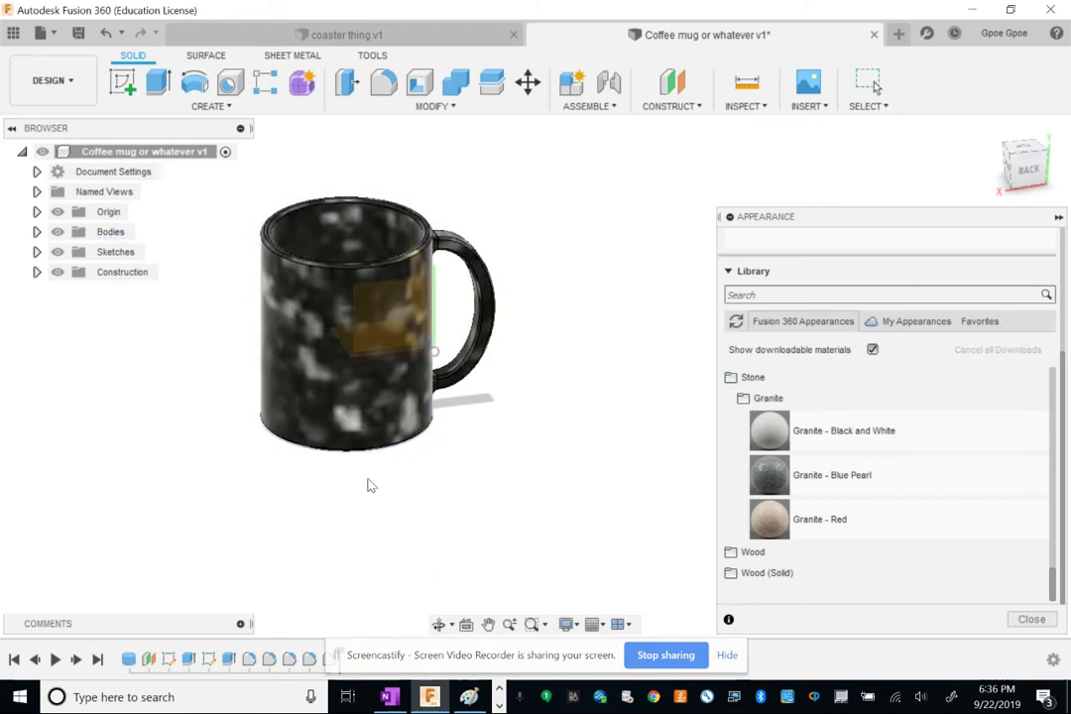
pyautogui.keyDown('shift'); pyautogui.moveTo(367, 485); pyautogui.dragTo(526, 439, button='middle'); pyautogui.keyUp('shift')
pyautogui.keyDown('shift'); pyautogui.moveTo(664, 363); pyautogui.dragTo(585, 248, button='middle'); pyautogui.keyUp('shift')
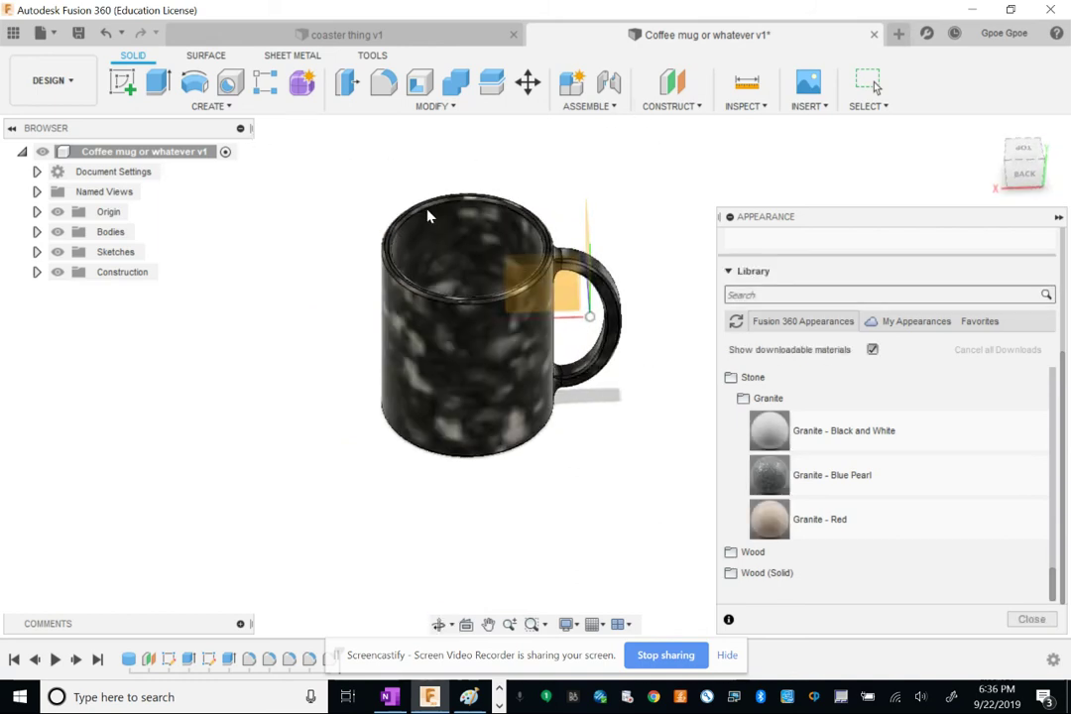